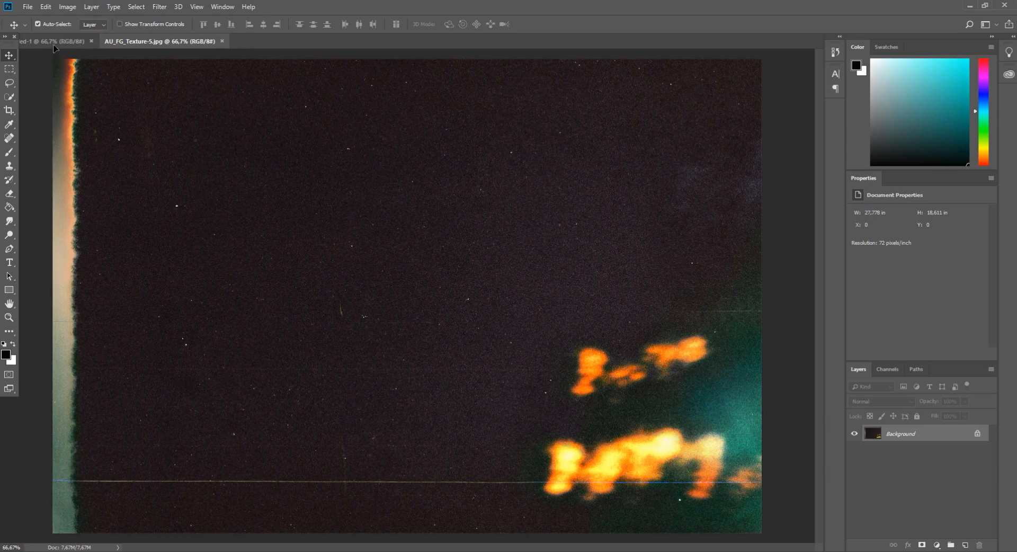
Rotate the light-leak texture layer 90°, scale it to about 79% and position it to cover the square canvas
key(ctrl+minus)
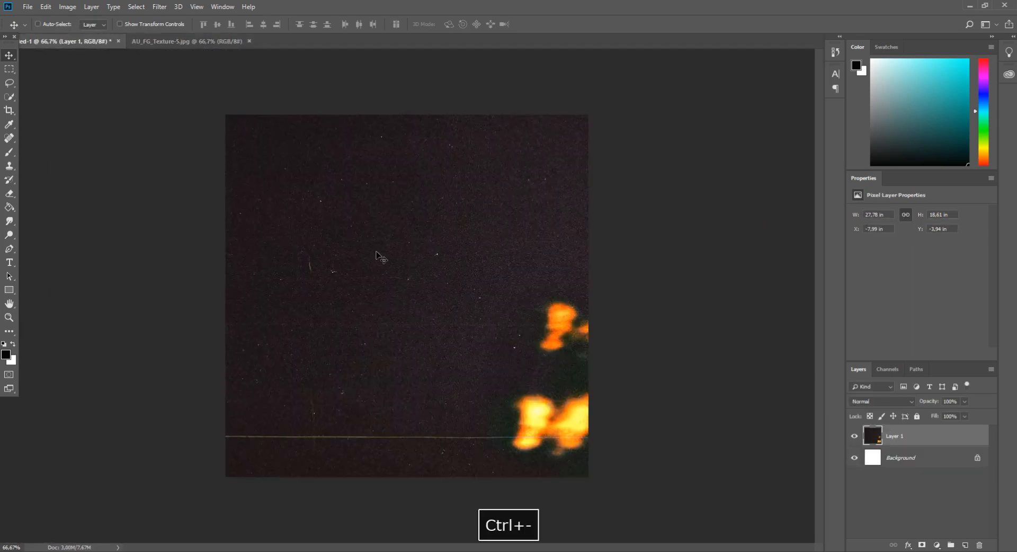
key(ctrl+minus)
key(ctrl+t)
drag(662, 180, 442, 456)
drag(438, 407, 476, 412)
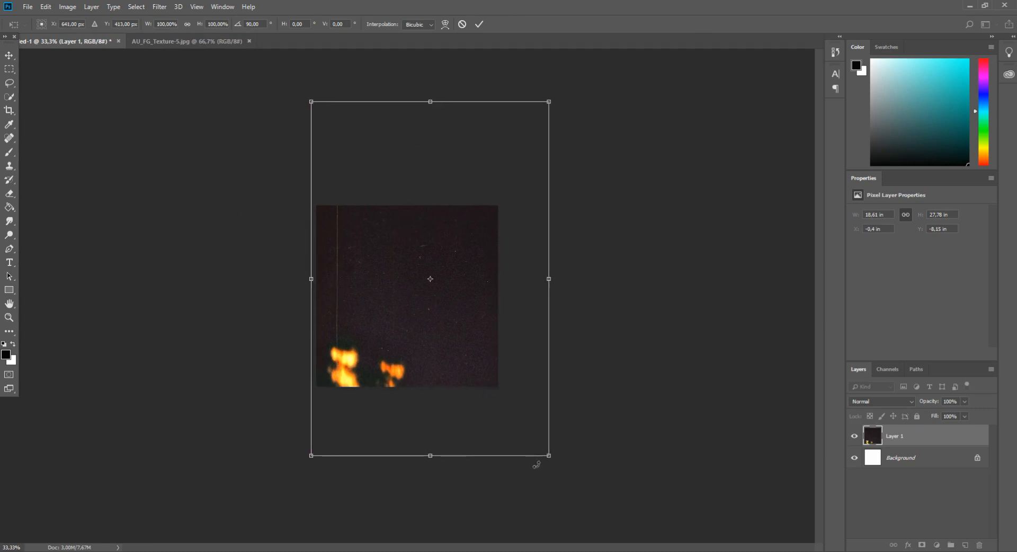
drag(545, 453, 505, 450)
drag(320, 446, 313, 442)
drag(356, 416, 357, 423)
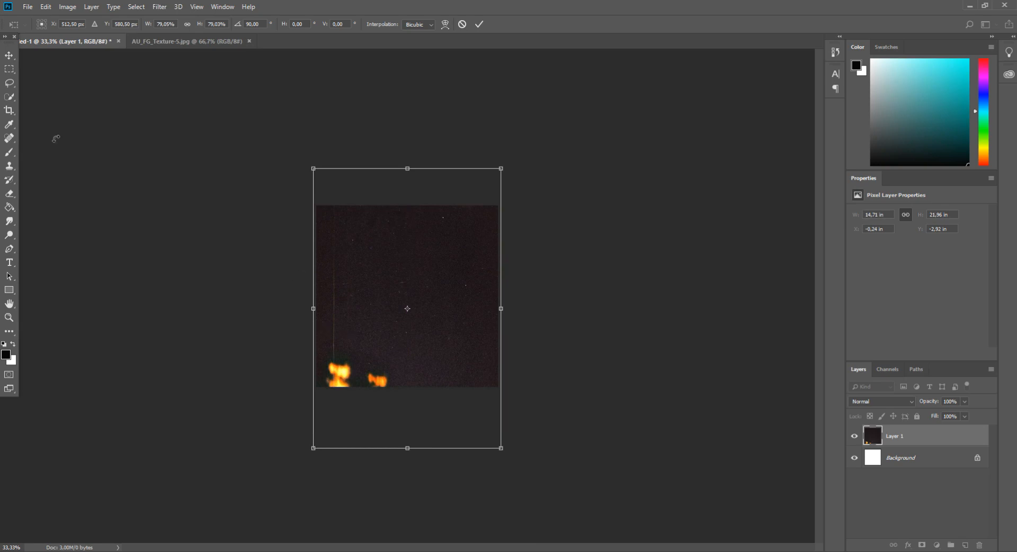
click(9, 57)
key(Return)
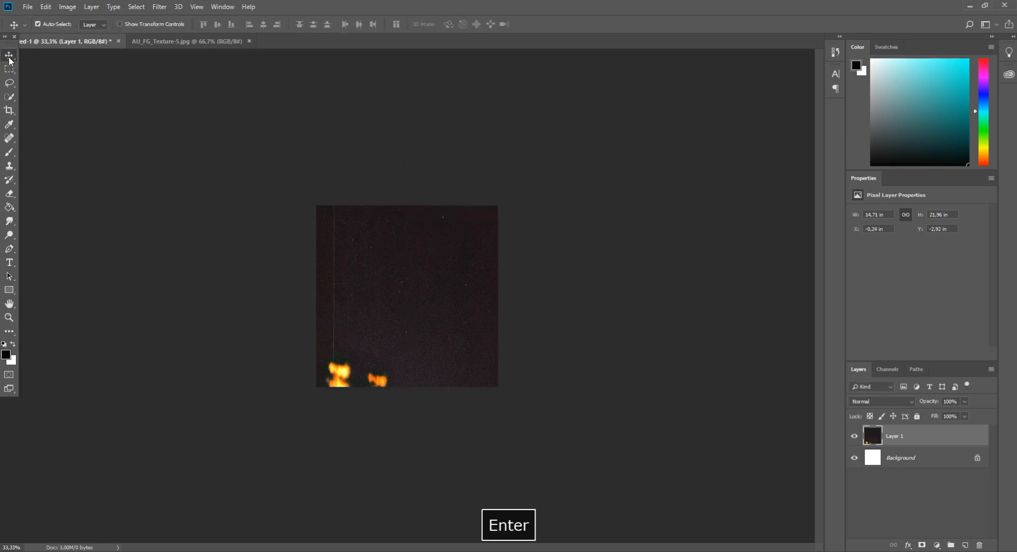
Open the recent files 43b6026c8b48c877271afe19dc8a520c.jpg and BWST_19.jpg
click(28, 6)
mouse_move(85, 69)
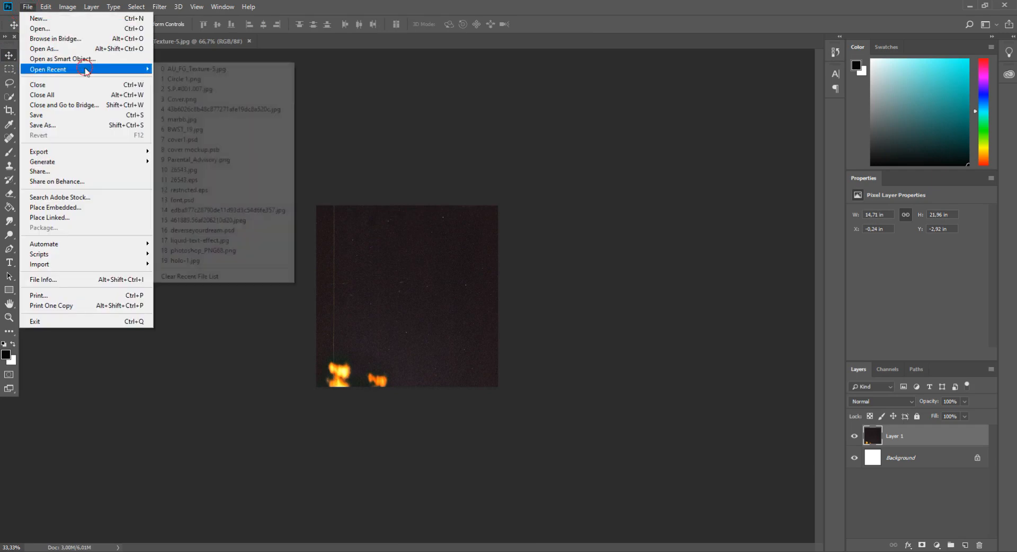
click(227, 110)
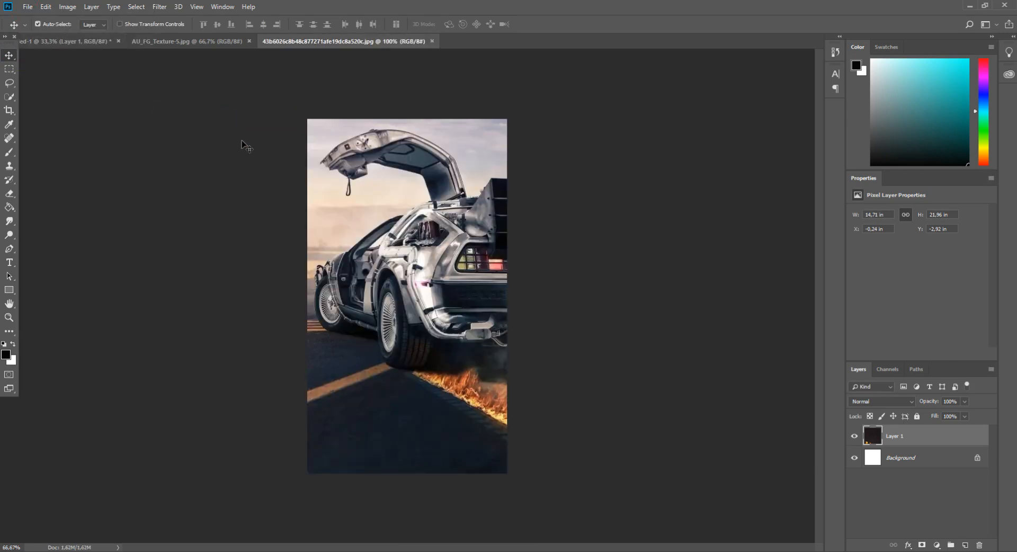
click(25, 7)
mouse_move(77, 70)
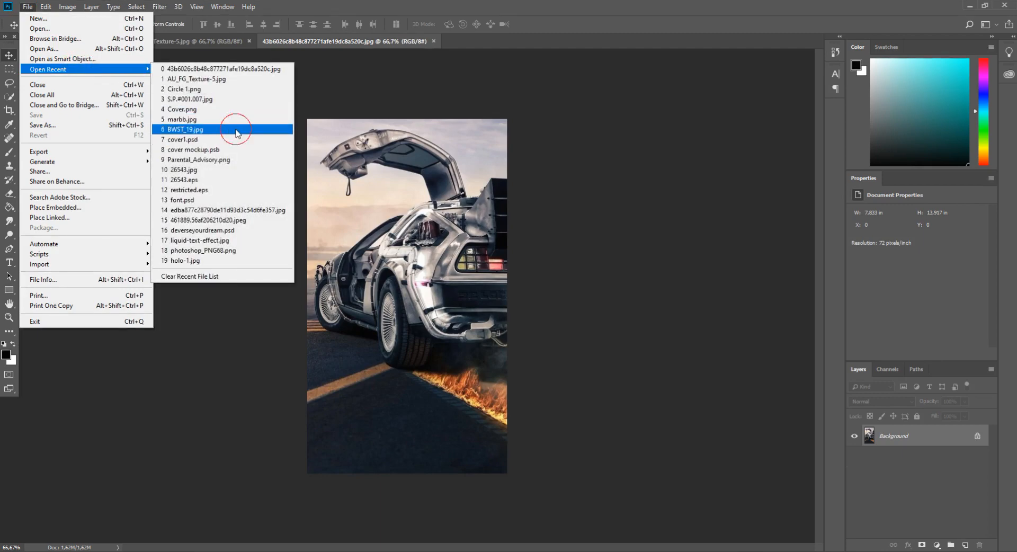
click(236, 130)
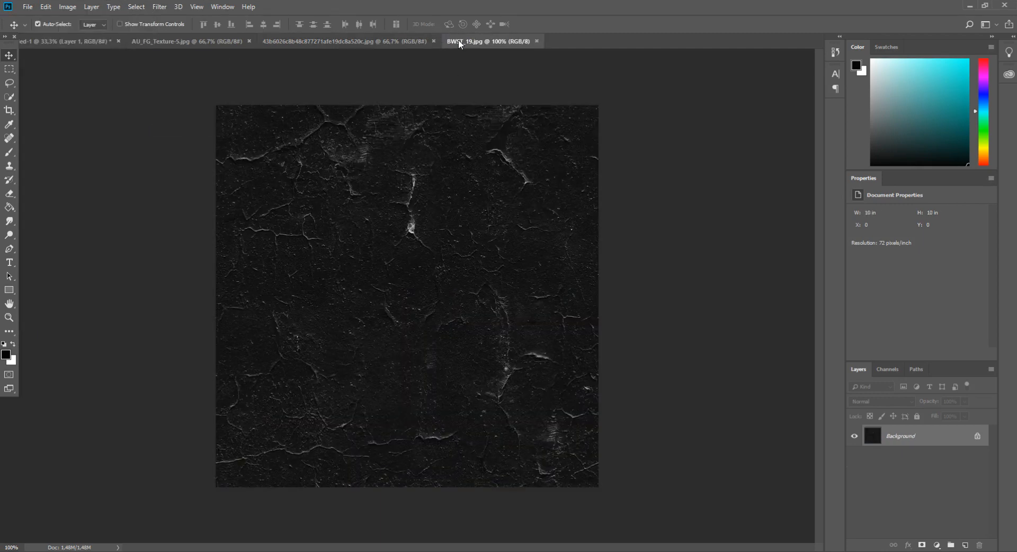
Bring the BWST_19.jpg texture into the square composition and enlarge it to about 14.56 in square to cover the canvas
drag(287, 51, 282, 41)
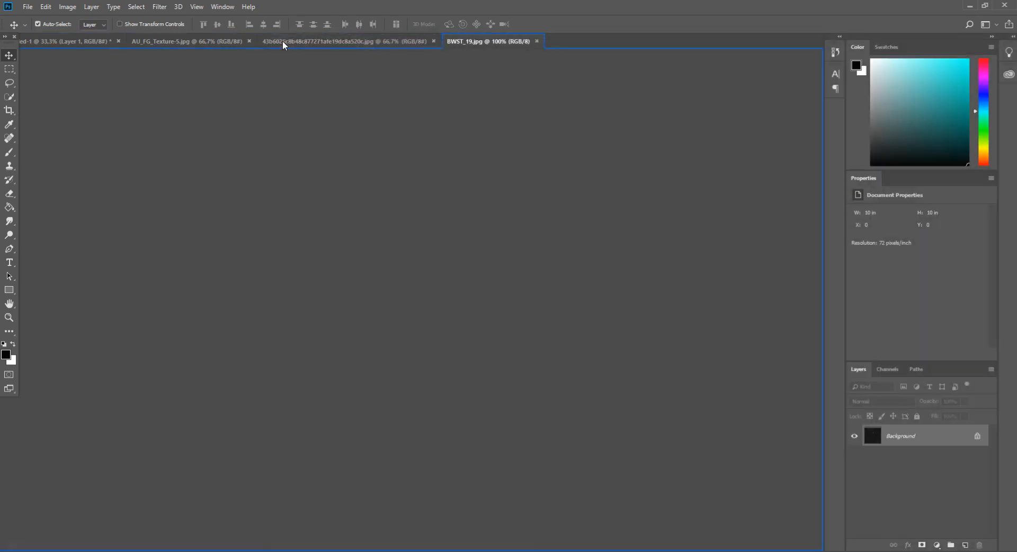
drag(473, 293, 365, 268)
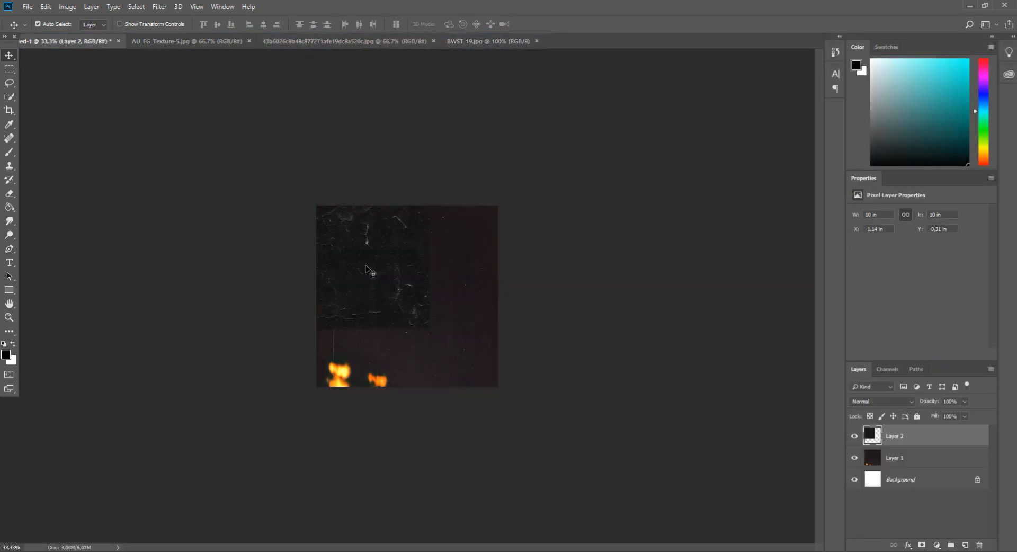
key(ctrl+minus)
key(ctrl+t)
drag(425, 321, 477, 370)
key(Return)
Set the blend mode of the BWST_19 texture layer to Difference
key(shift+alt+e)
key(ctrl+plus)
key(ctrl+plus)
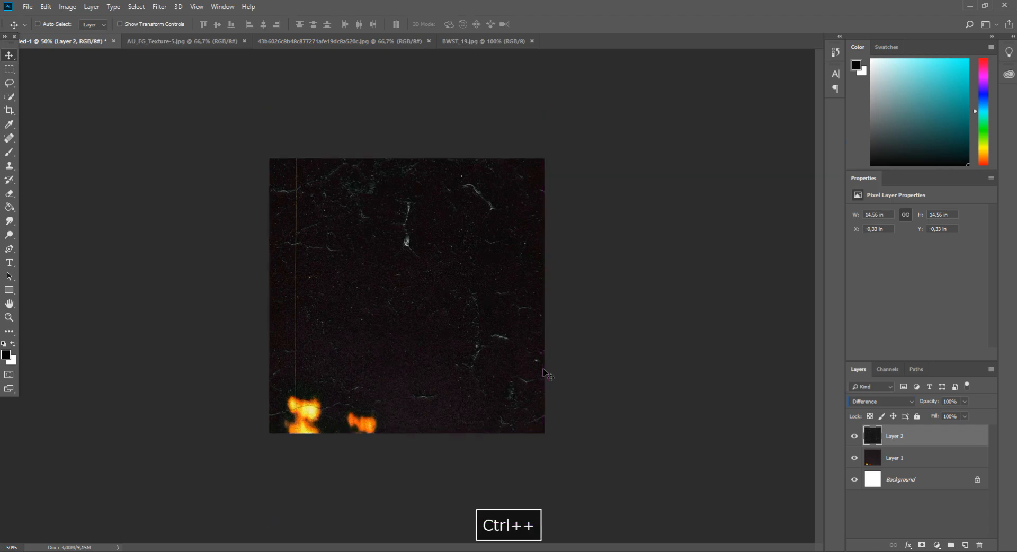
key(ctrl+plus)
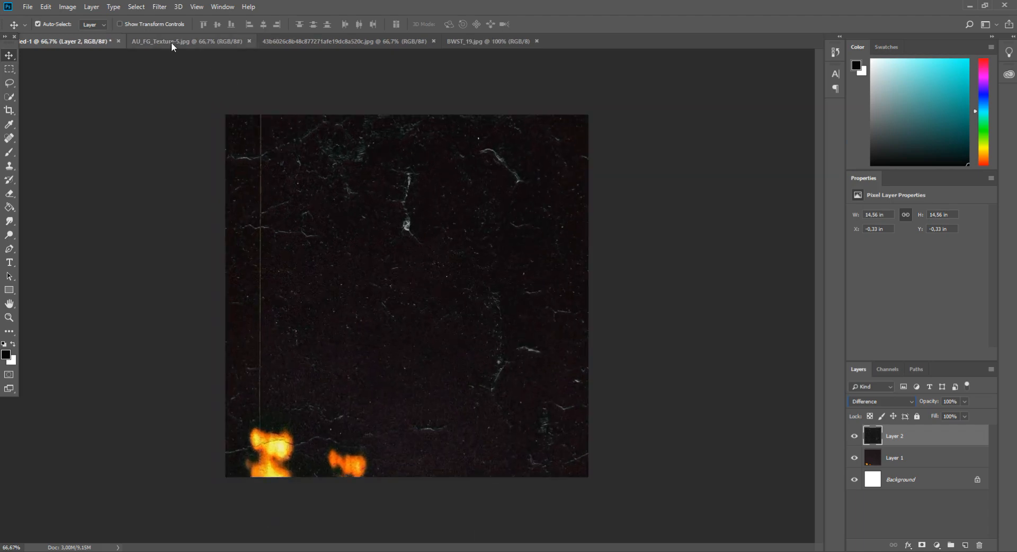
Open the recent file marbb.jpg and bring its texture into the square composition as a new top layer
click(27, 6)
mouse_move(69, 69)
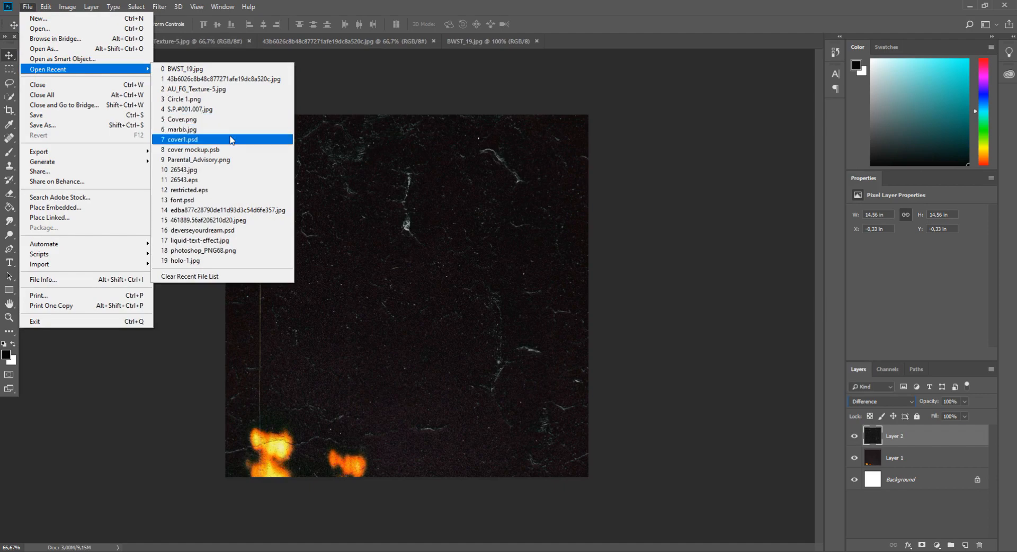
click(228, 130)
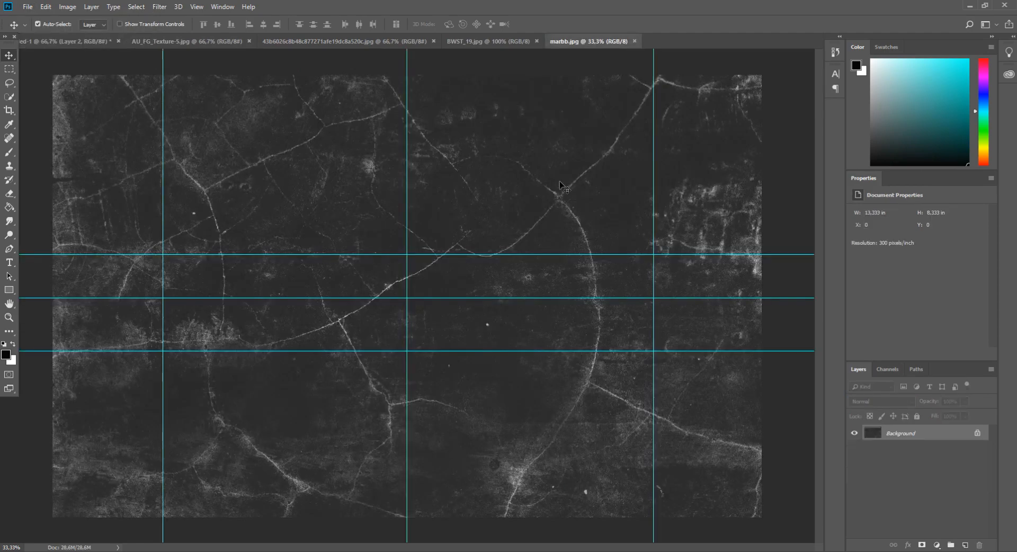
drag(505, 325, 431, 316)
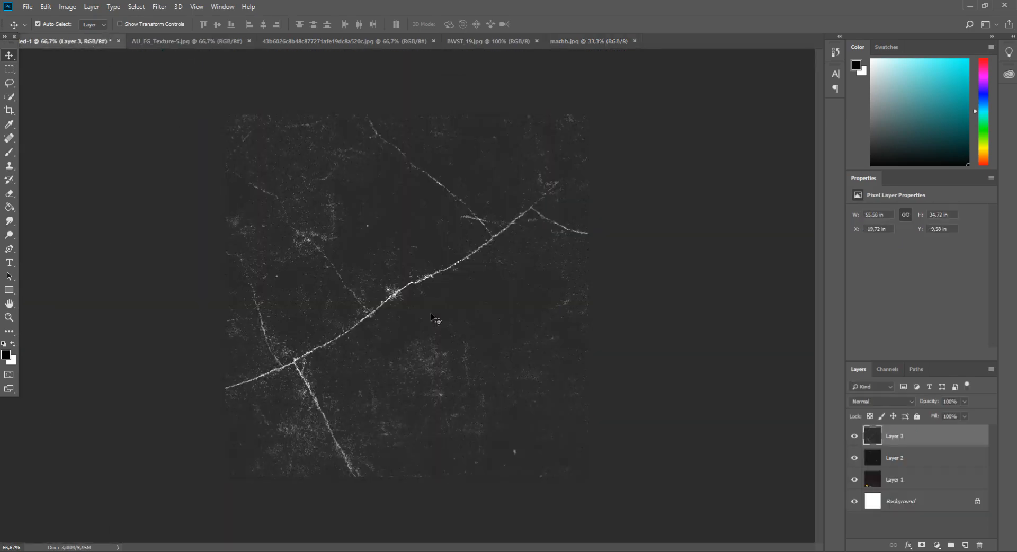
Scale the oversized marbb texture layer down and reposition it over the canvas
key(ctrl+minus)
key(ctrl+minus)
key(ctrl+t)
drag(64, 83, 406, 258)
drag(437, 310, 331, 172)
drag(420, 148, 538, 440)
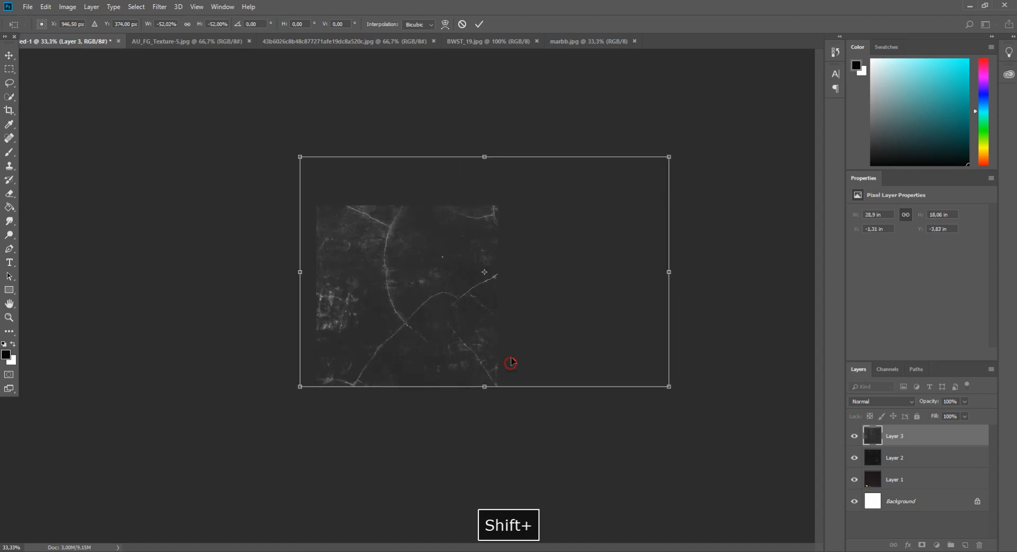
drag(509, 364, 513, 350)
drag(617, 334, 461, 345)
drag(507, 386, 490, 324)
Rotate the marbb texture to -90°, scale it to about 44.6% and position it to cover the whole canvas
drag(563, 255, 262, 297)
drag(394, 323, 418, 342)
drag(595, 245, 405, 158)
drag(470, 356, 433, 333)
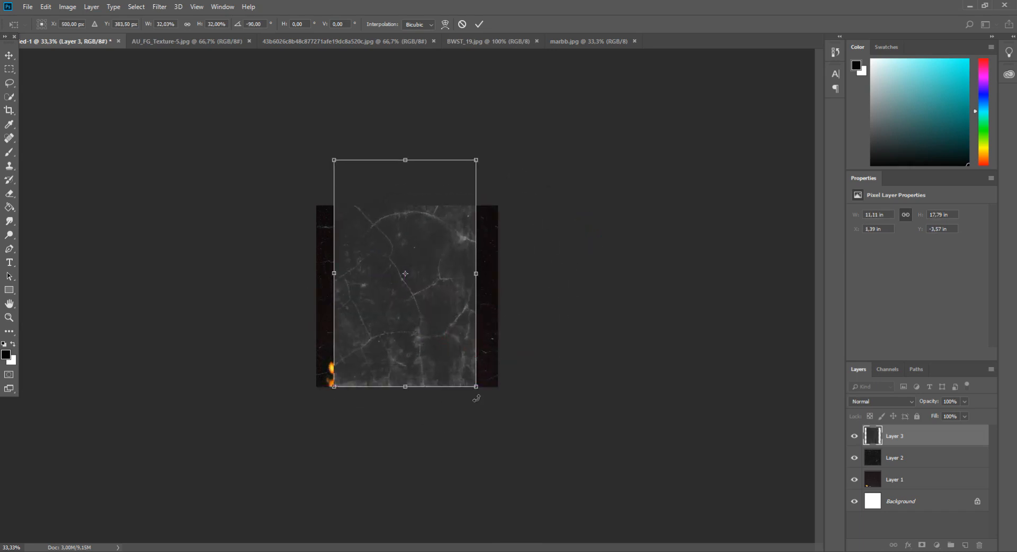
drag(476, 388, 473, 341)
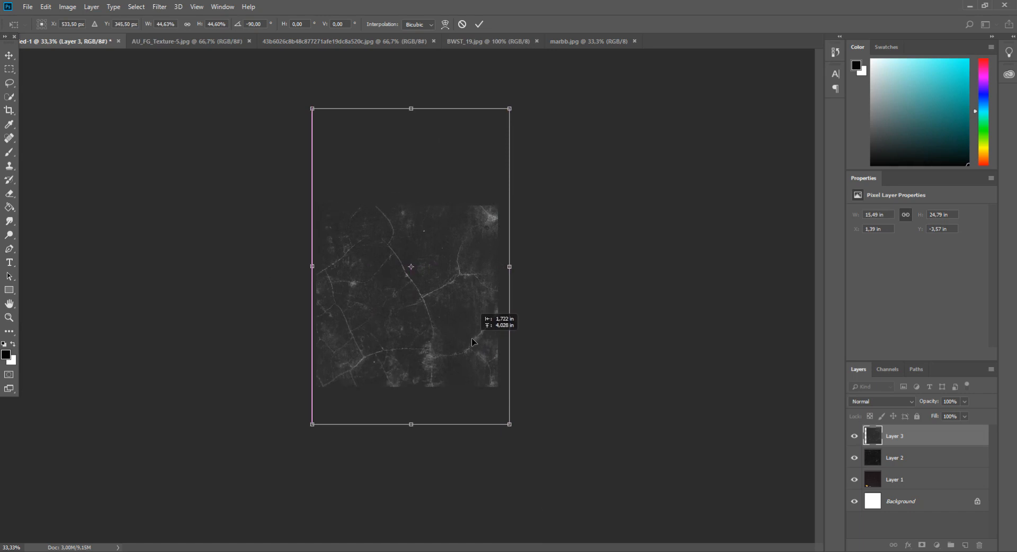
click(13, 55)
key(Return)
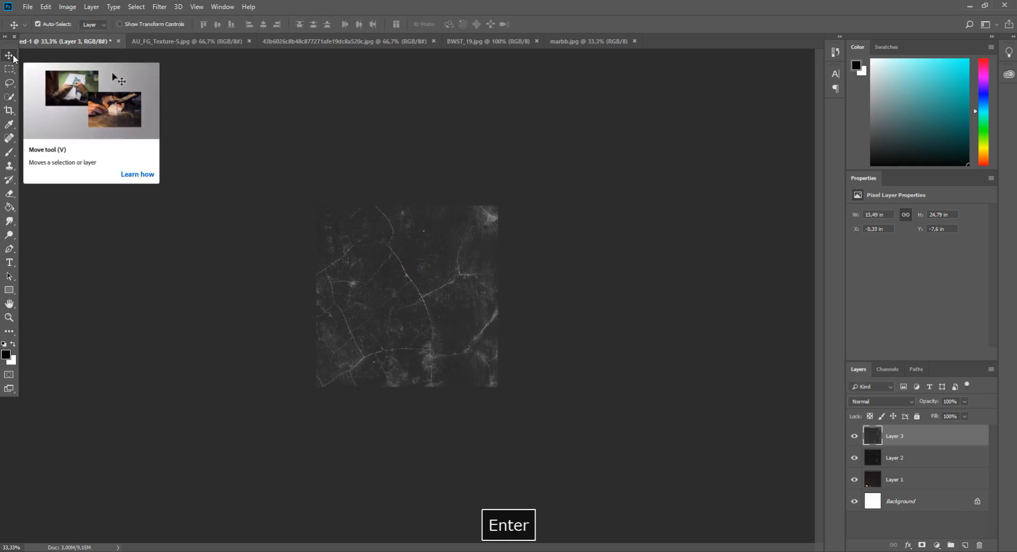
Set the blend mode of the marbb texture layer to Difference
click(882, 401)
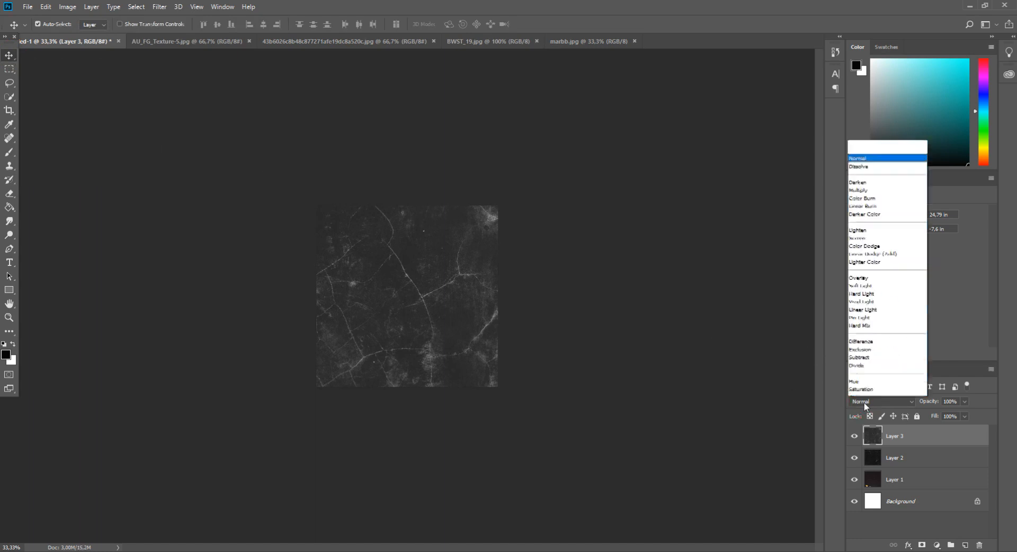
click(879, 335)
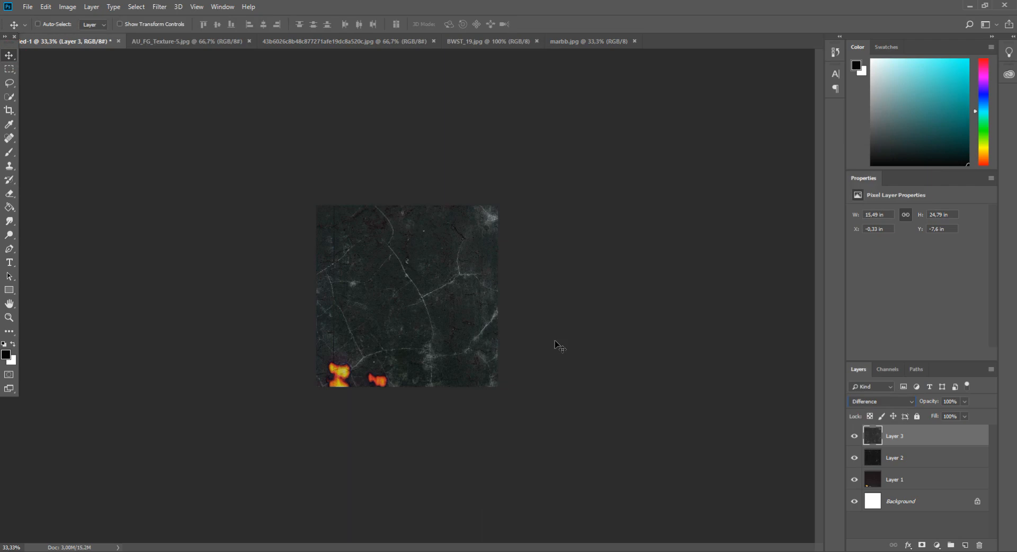
key(ctrl+plus)
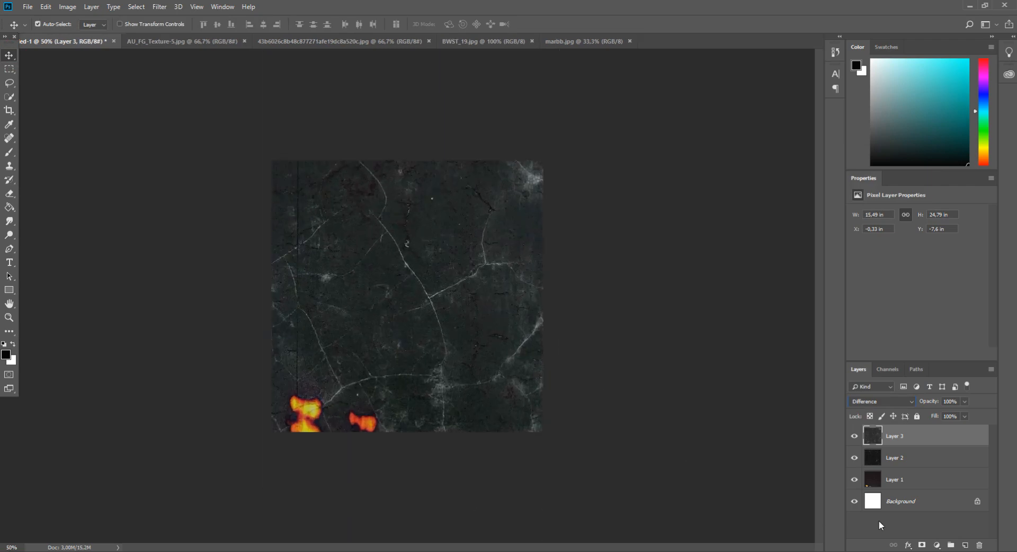
Add a Color Lookup adjustment layer above the textures using the TealOrangePlusContrast.3DL LUT
click(937, 545)
click(967, 490)
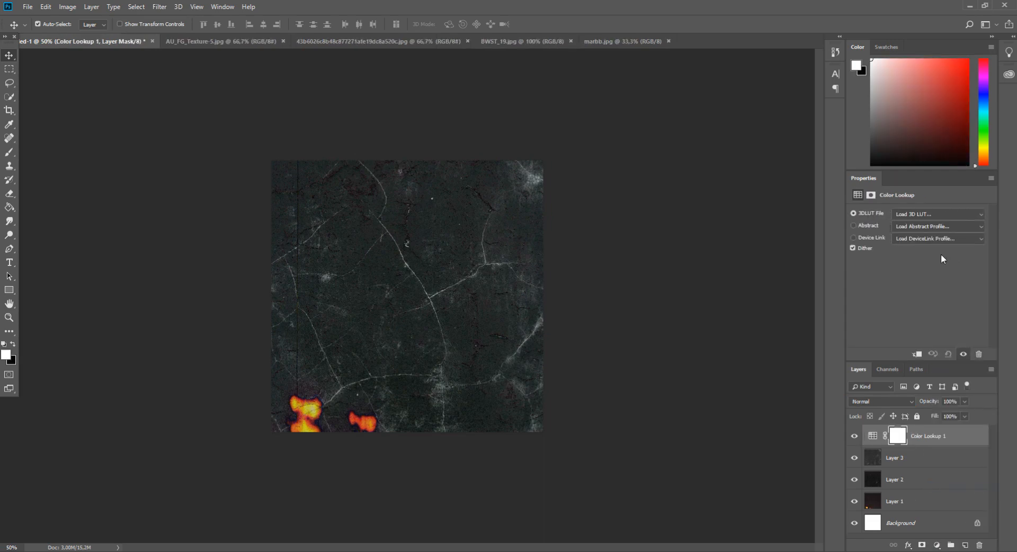
click(910, 215)
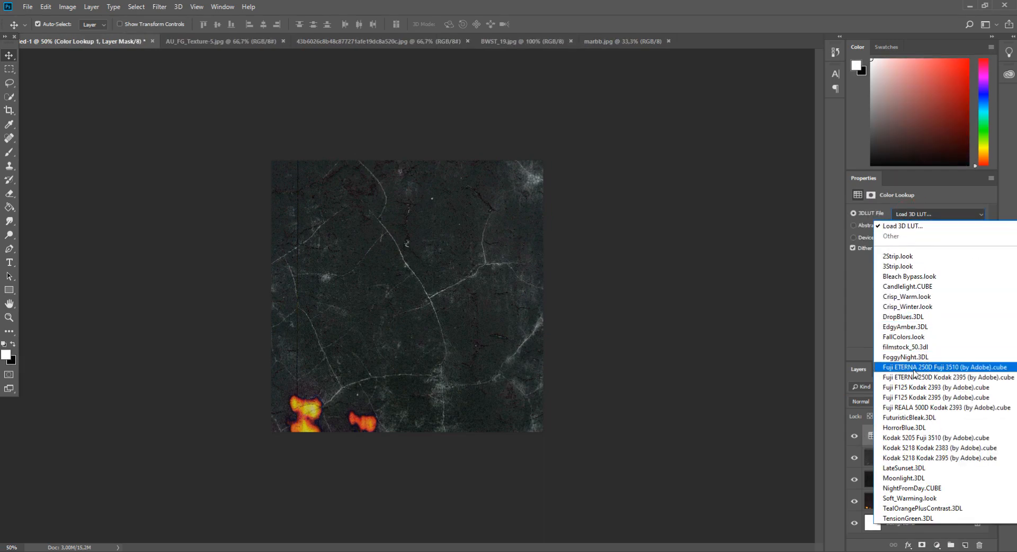
click(936, 508)
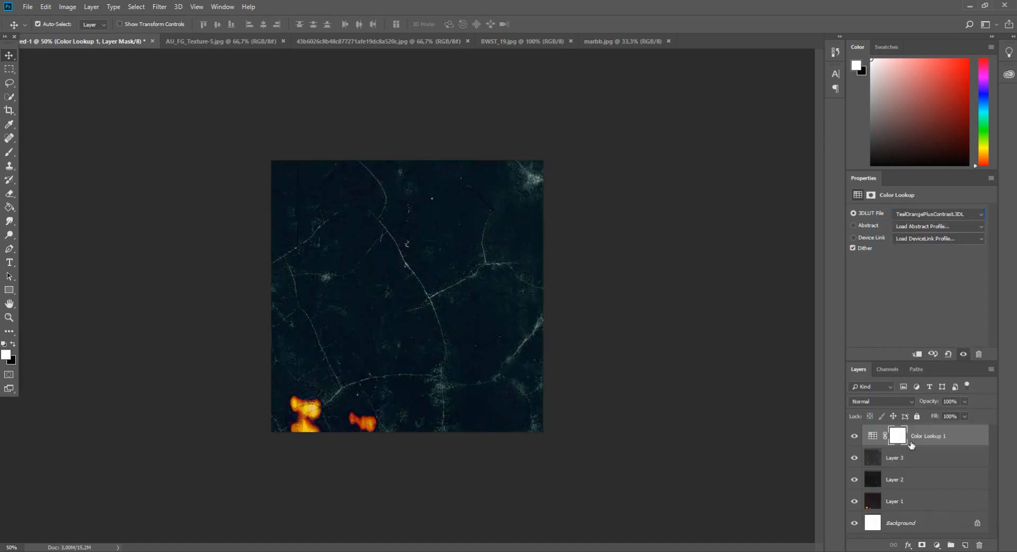
key(ctrl+plus)
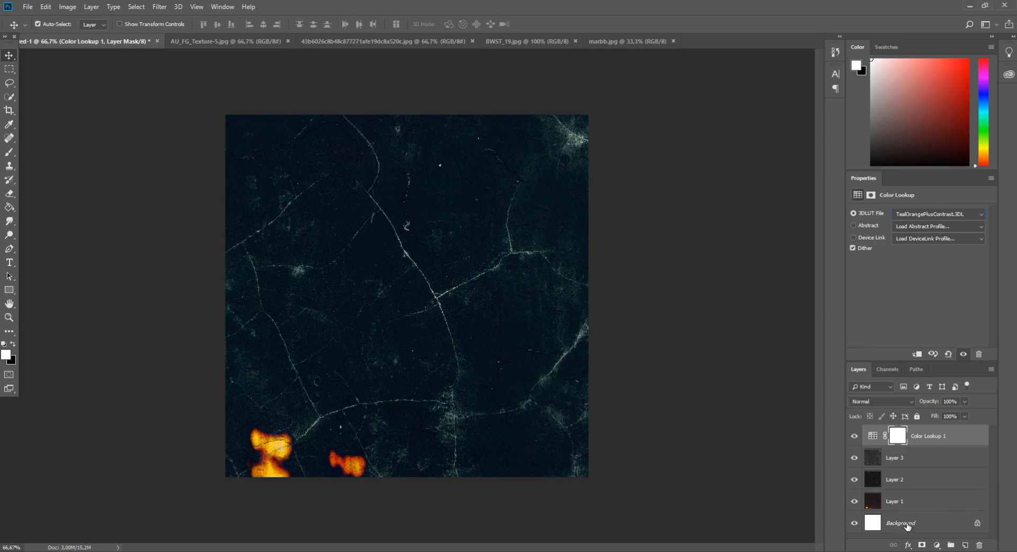
click(935, 547)
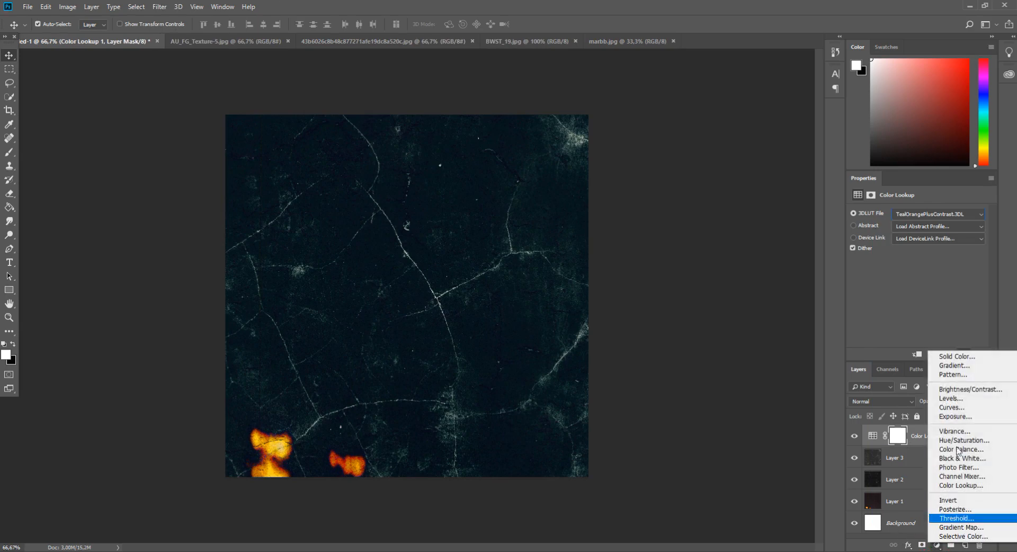
click(936, 378)
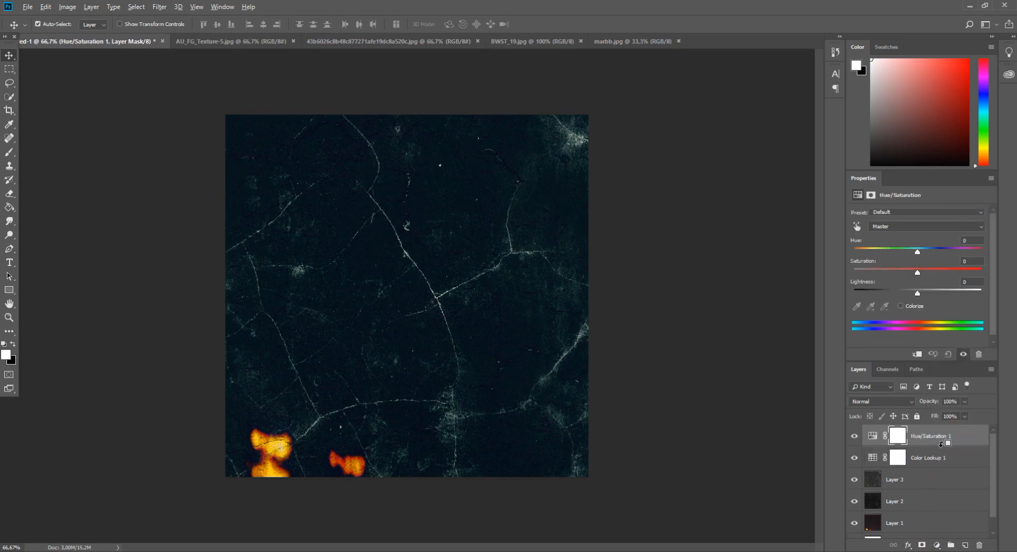
click(899, 398)
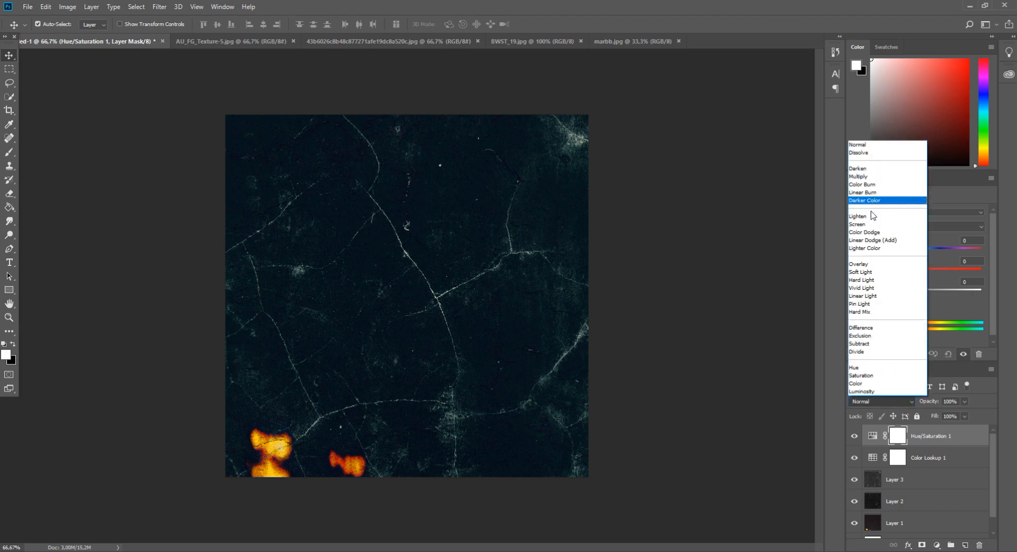
click(872, 375)
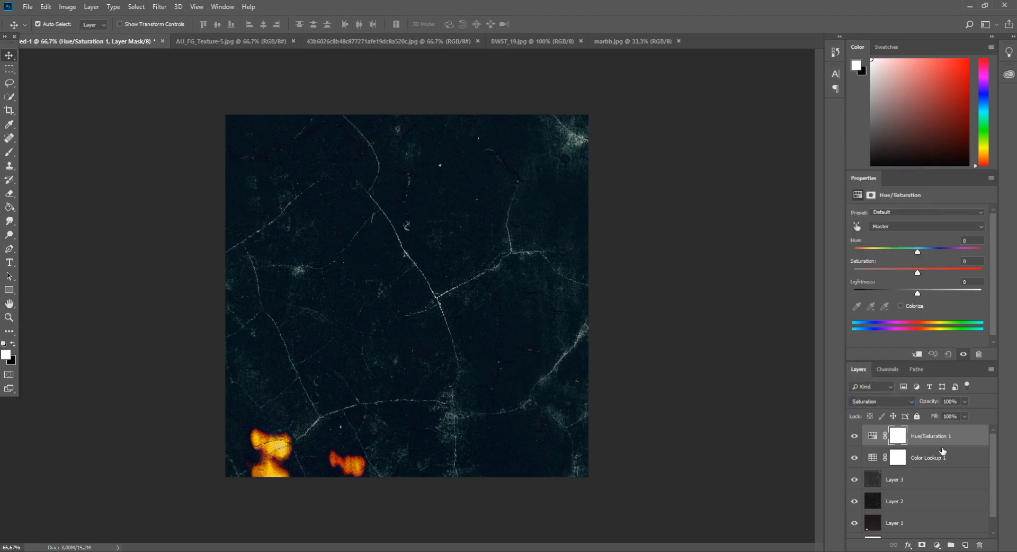
click(978, 546)
key(Return)
Add a Gradient Map adjustment layer with the rainbow spectrum gradient and set its blend mode to Saturation
click(937, 544)
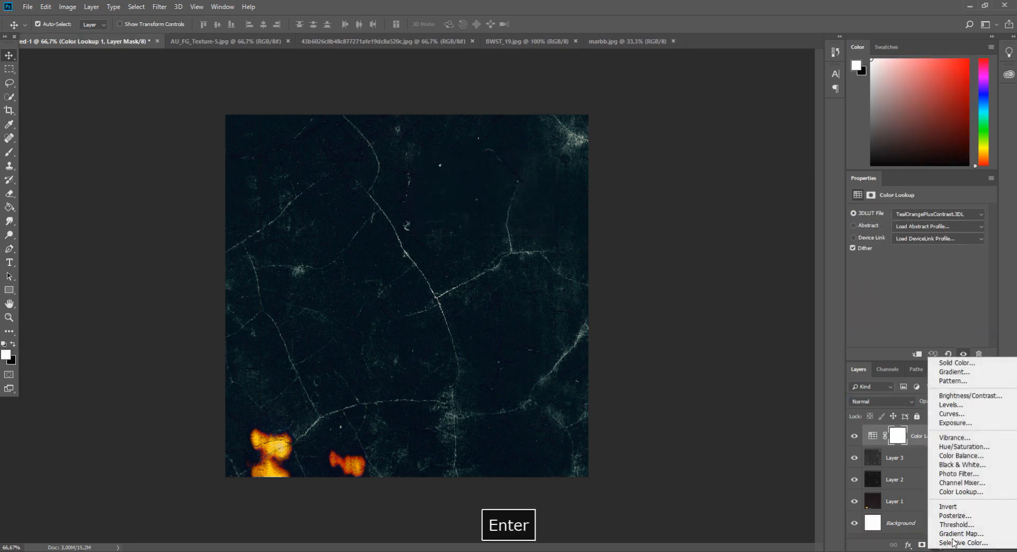
click(961, 533)
click(981, 217)
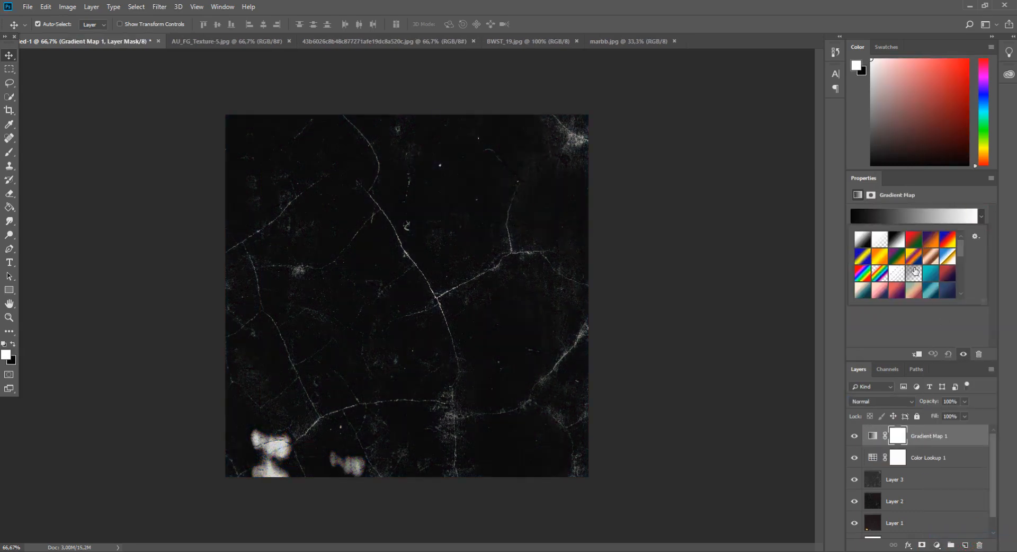
click(862, 278)
click(885, 406)
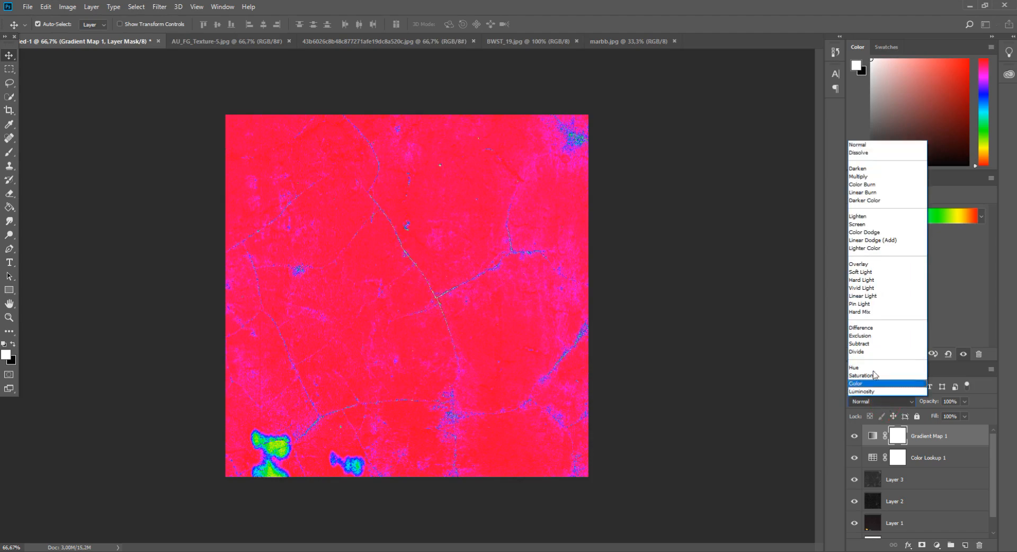
click(878, 378)
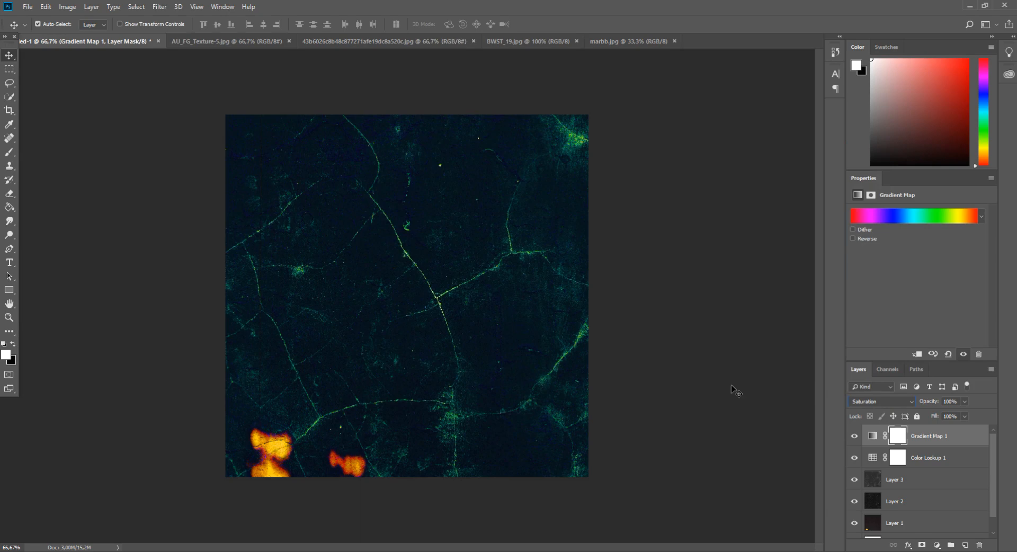
Copy the DeLorean photo into the artwork as the top layer and enlarge it to about 11.35 x 20.17 in
click(362, 41)
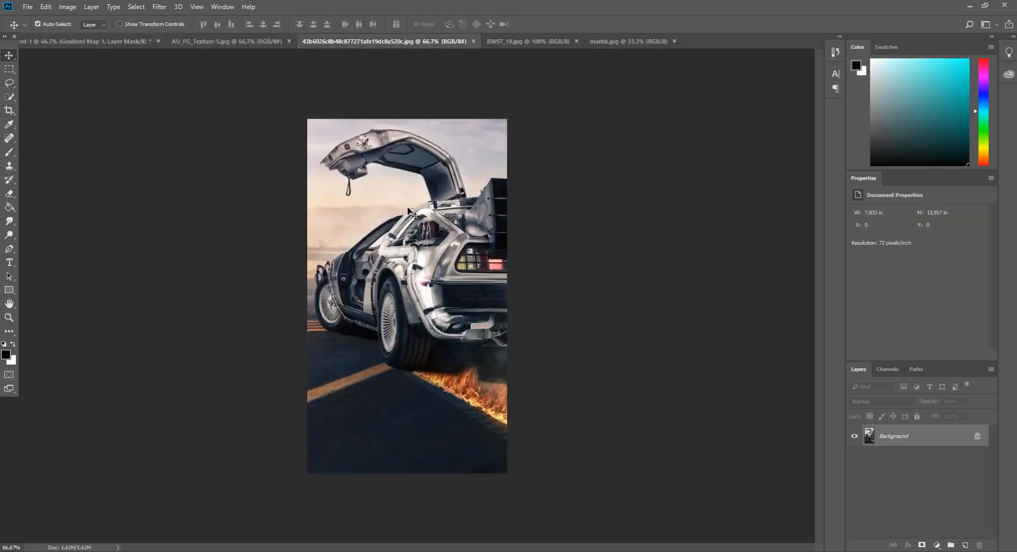
drag(99, 44, 293, 214)
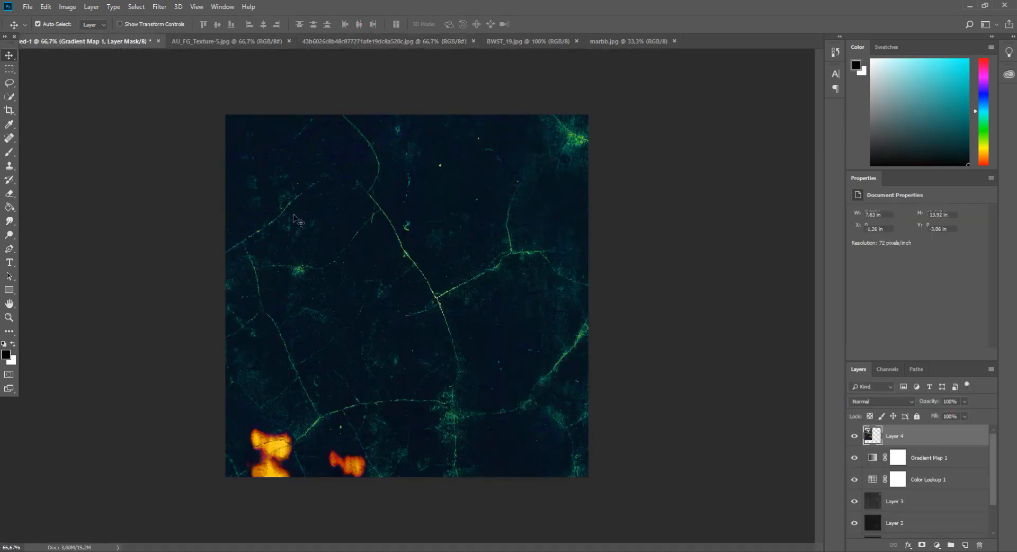
key(ctrl+minus)
key(ctrl+t)
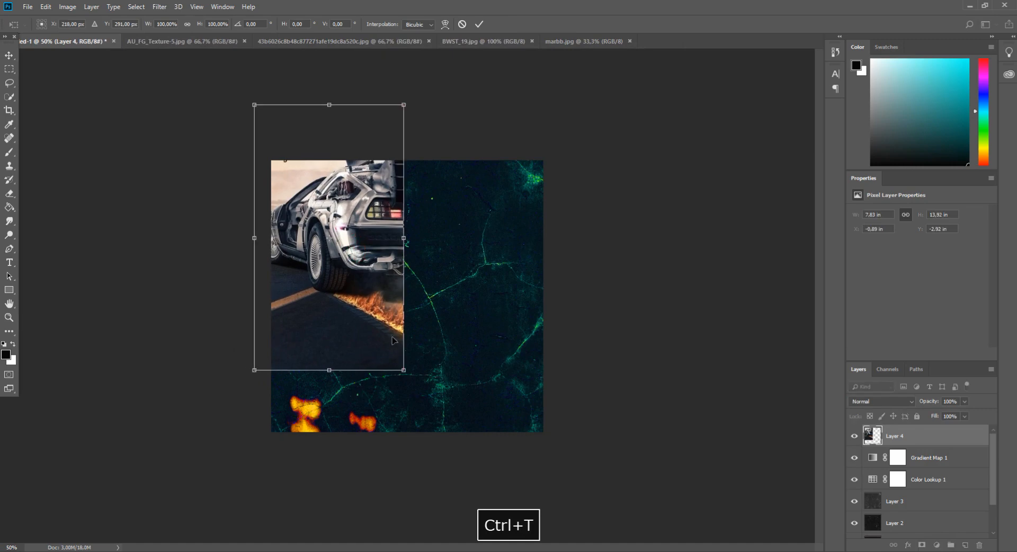
drag(404, 367, 454, 459)
drag(412, 396, 429, 416)
drag(471, 124, 488, 93)
click(9, 55)
key(Return)
Flip the car photo horizontally and align it to the canvas's left edge at X 0 in, Y about -0.33 in
click(45, 6)
mouse_move(79, 224)
click(212, 325)
key(ctrl+t)
mouse_move(400, 353)
mouse_down()
mouse_move(409, 362)
mouse_move(395, 362)
mouse_up()
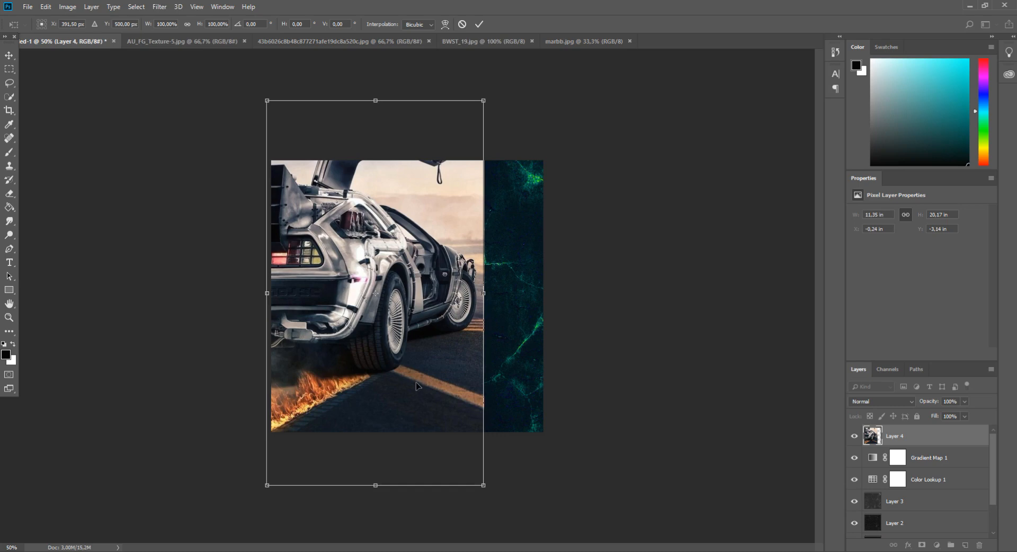
drag(429, 325, 436, 377)
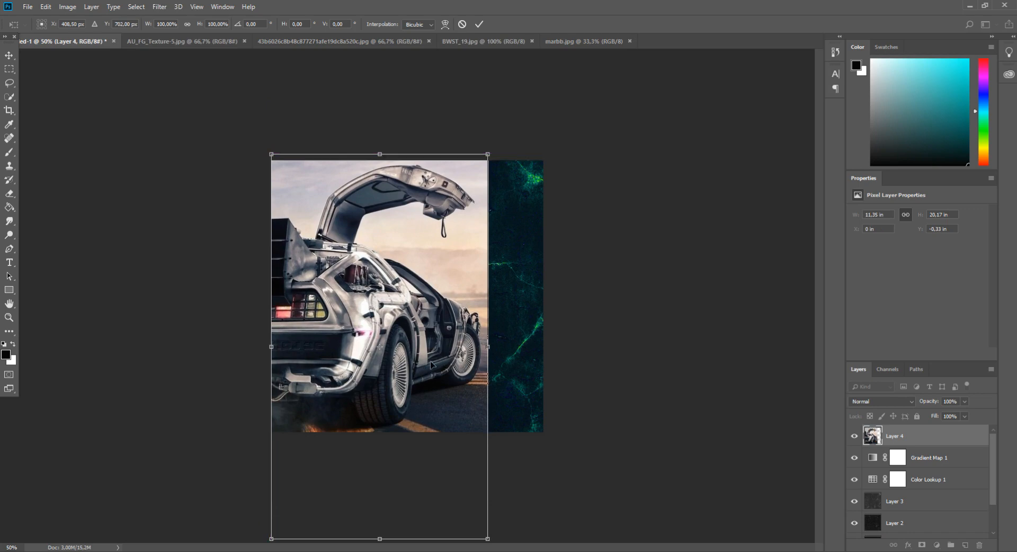
click(8, 56)
key(Return)
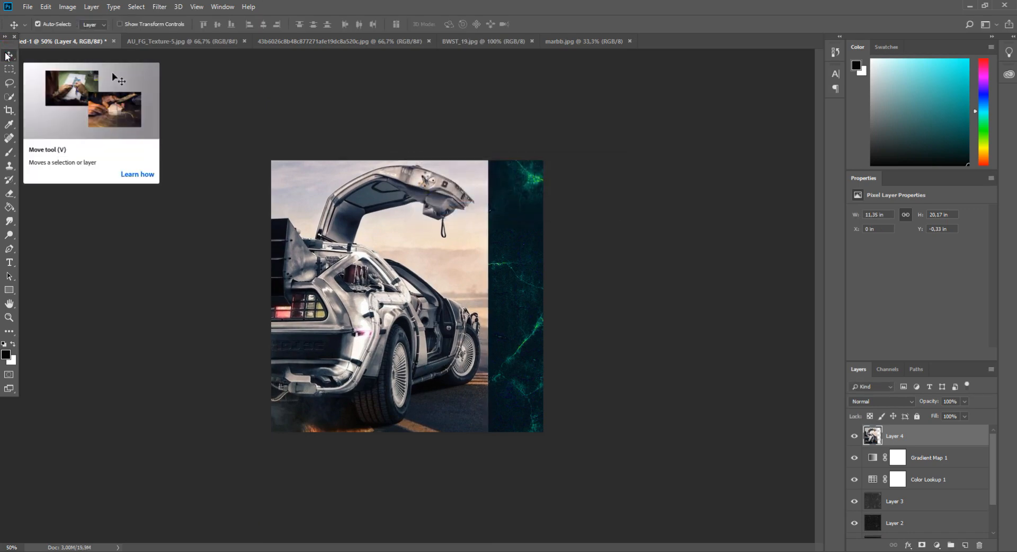
Set the blend mode of the car photo layer to Linear Dodge (Add)
click(874, 402)
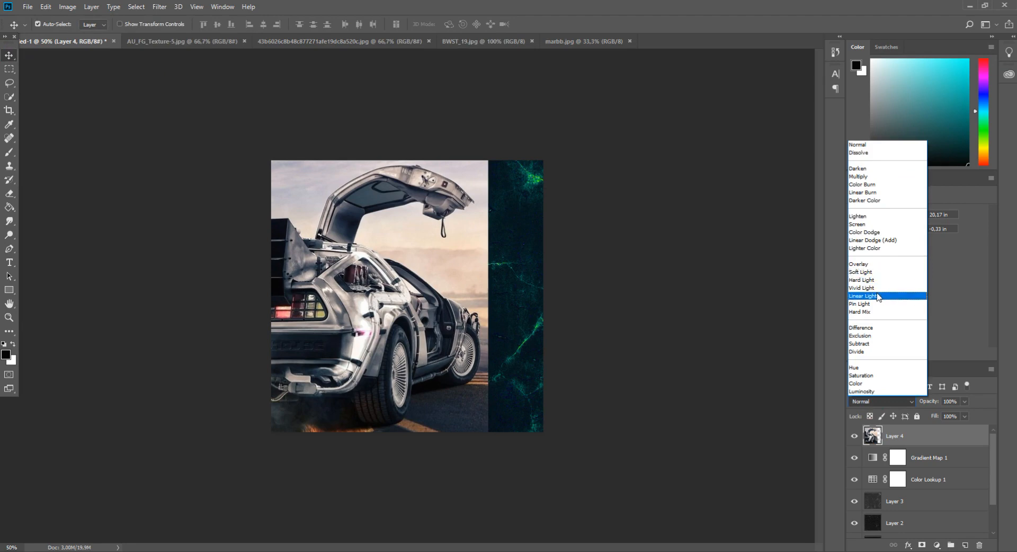
click(873, 240)
key(ctrl)
key(ctrl+plus)
key(ctrl+plus)
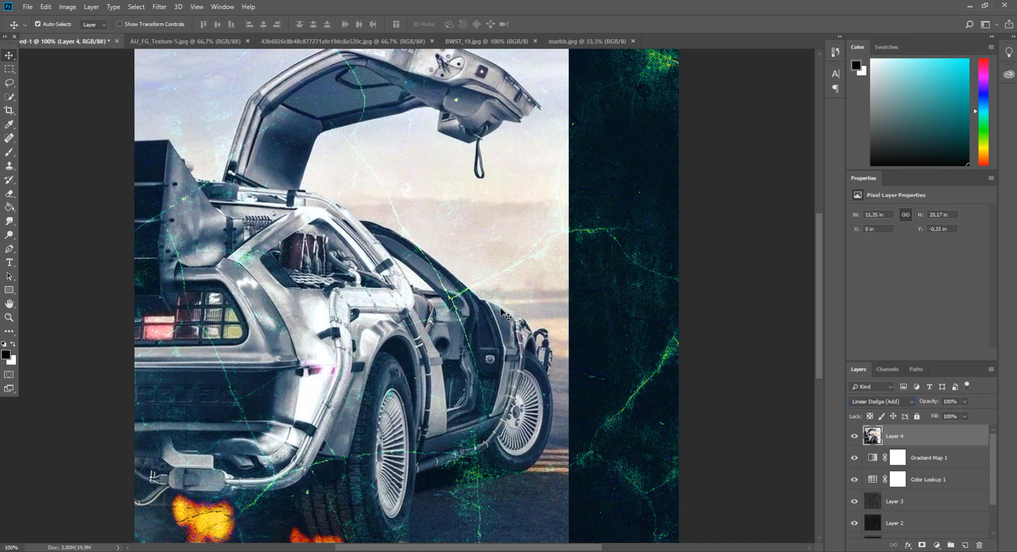
Add a Gradient Map adjustment layer above the car photo with Saturation blending and the Spectrum gradient
click(940, 544)
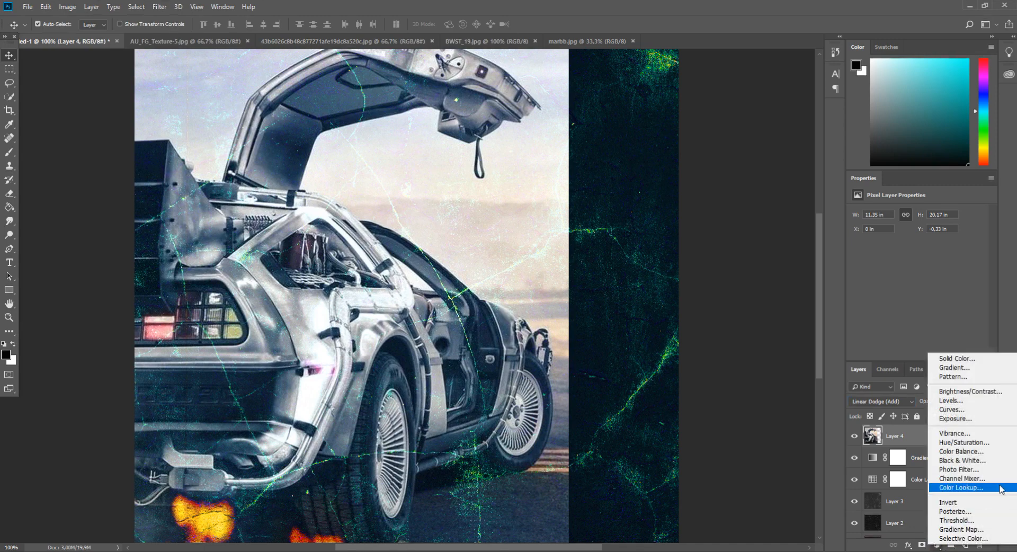
click(983, 529)
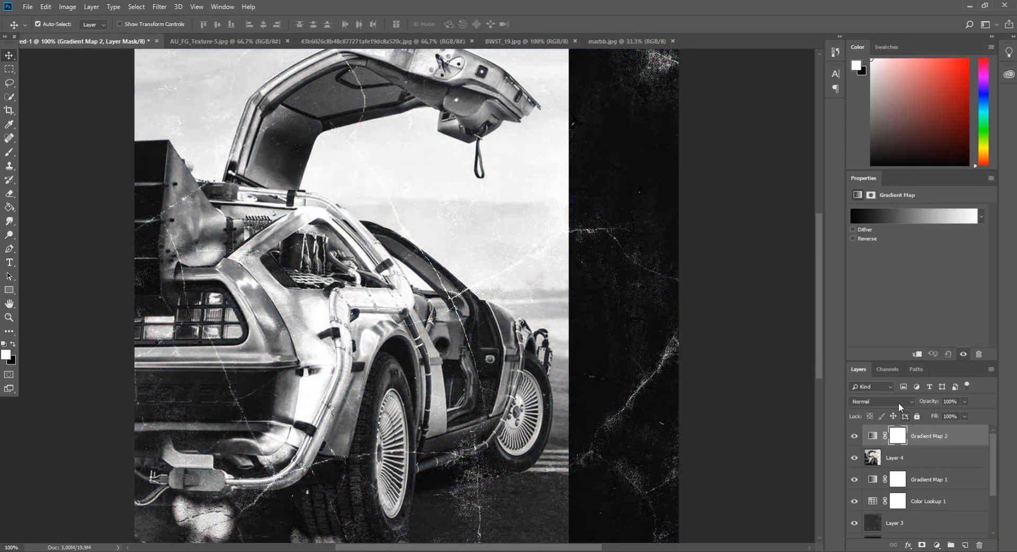
click(898, 402)
click(892, 378)
click(962, 222)
scroll(786, 163, down, 2)
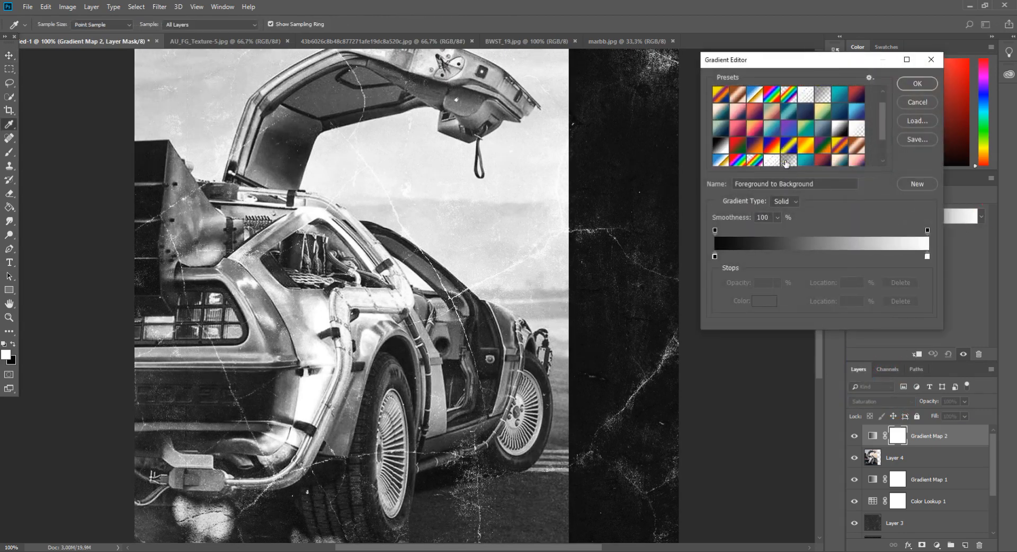
click(744, 145)
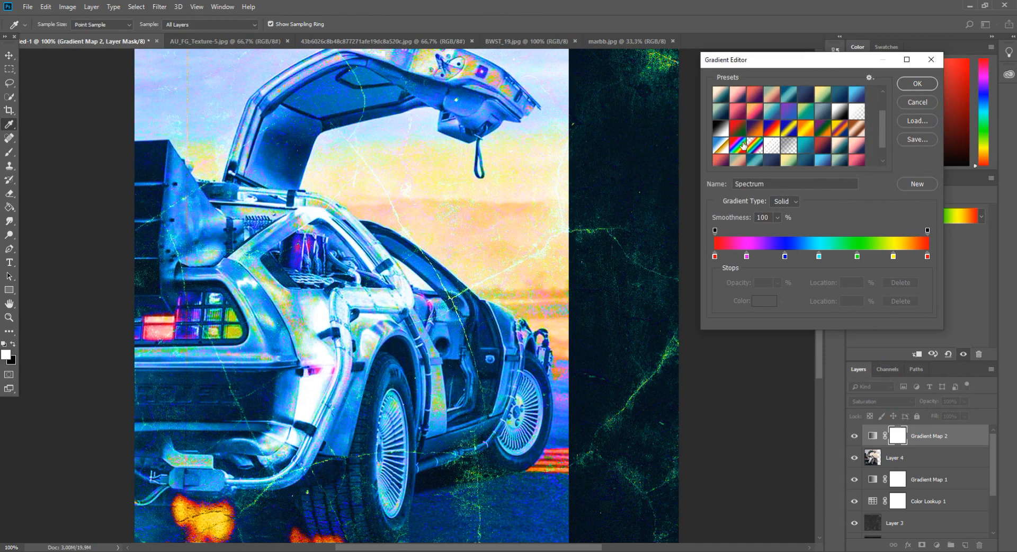
key(Return)
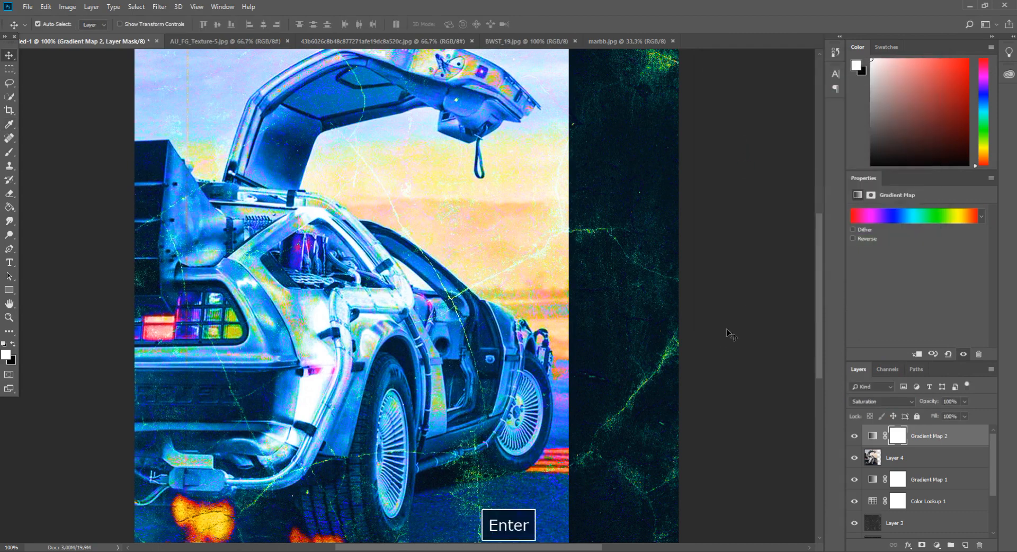
Add a Color Lookup adjustment layer above the car's gradient map using the Soft_Warming.look LUT
mouse_move(817, 291)
mouse_down()
mouse_move(825, 319)
mouse_move(818, 288)
mouse_up()
drag(818, 263, 818, 277)
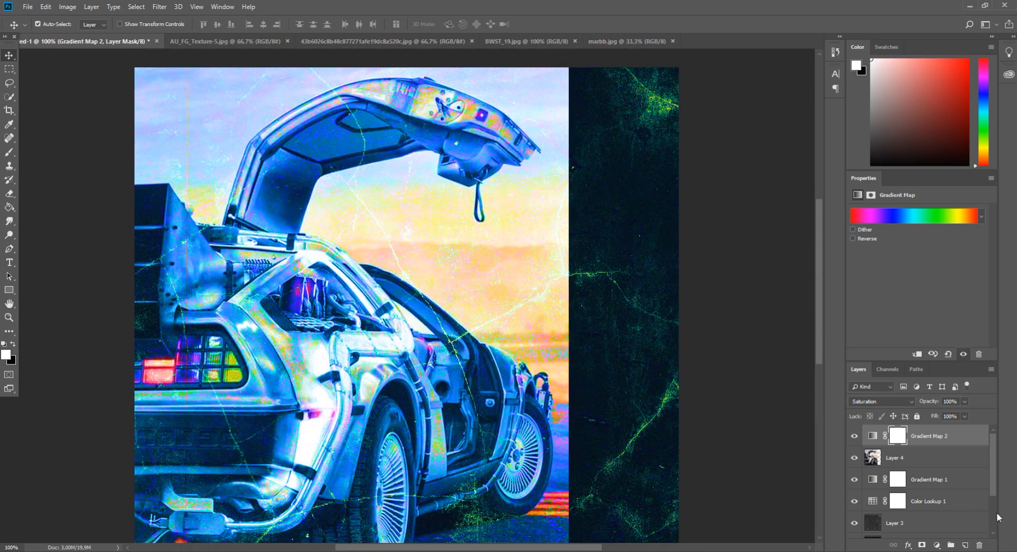
click(936, 544)
click(945, 494)
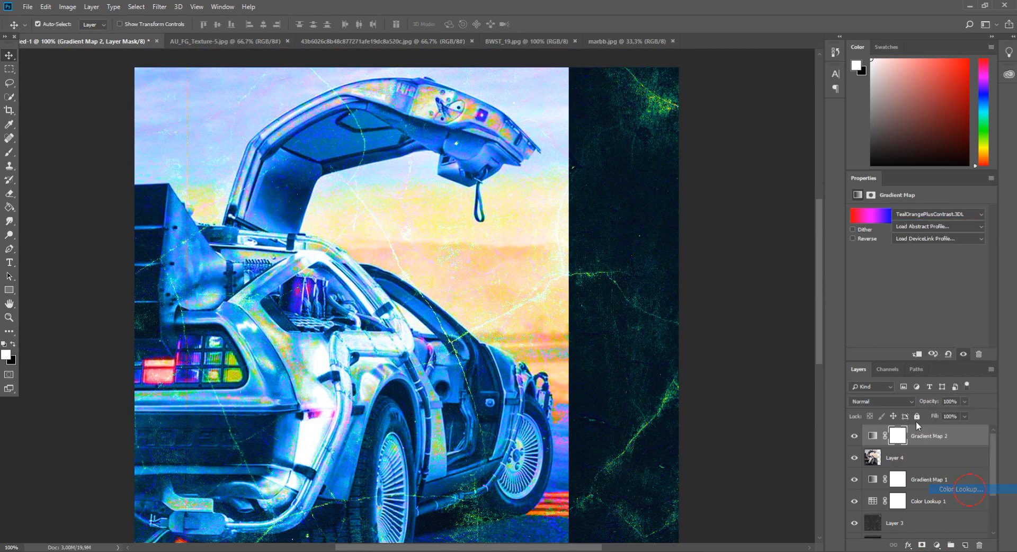
click(935, 214)
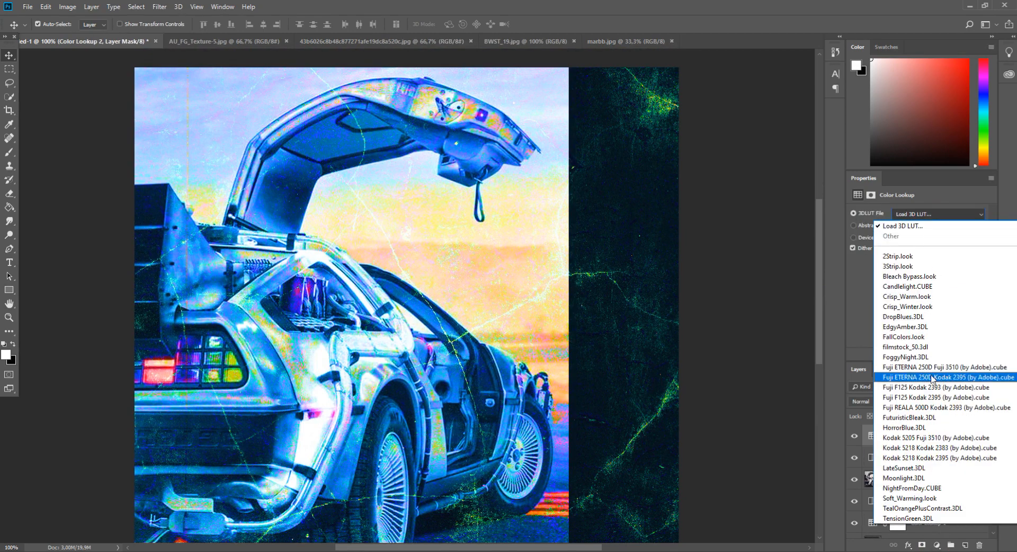
click(927, 497)
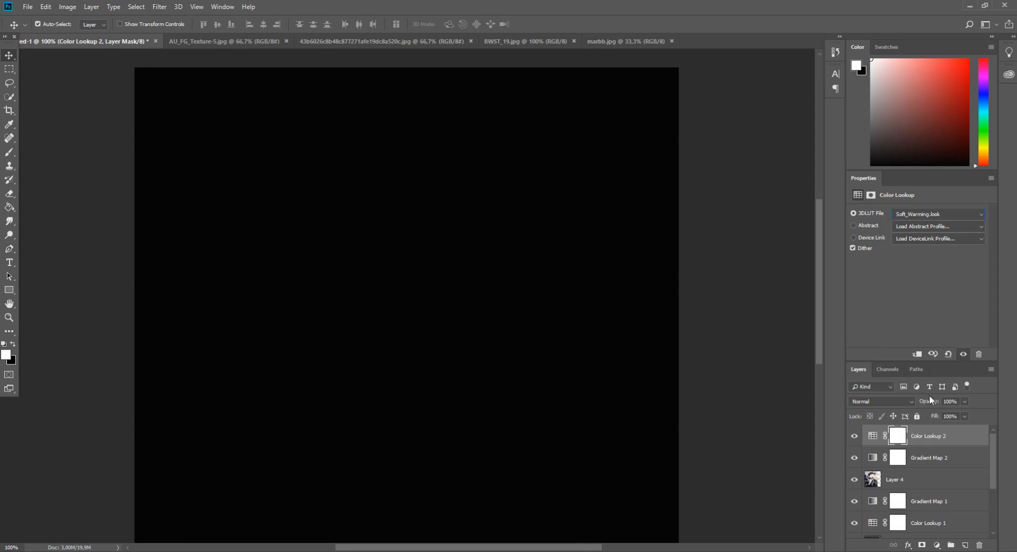
click(934, 214)
scroll(922, 485, up, 1)
click(921, 484)
key(Down)
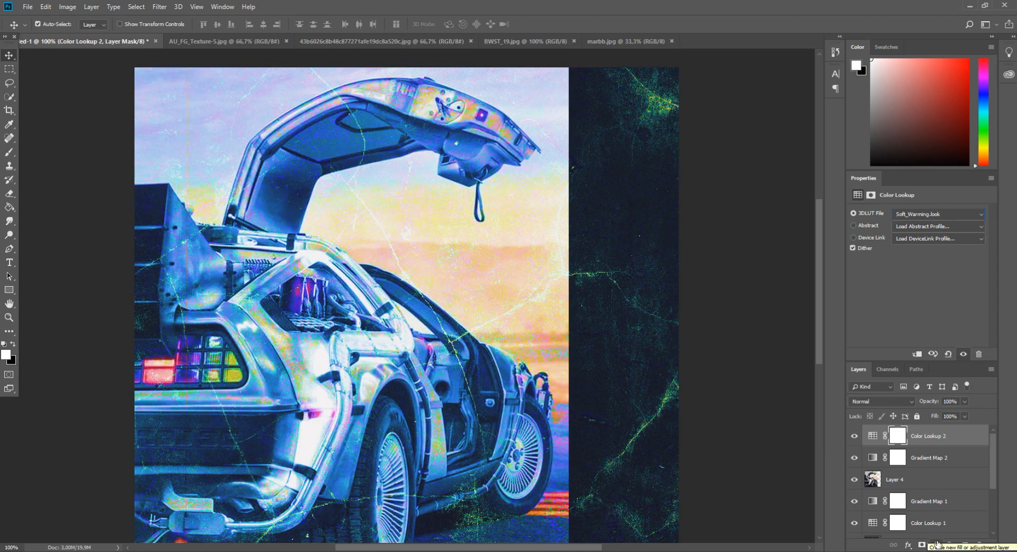
Add another Color Lookup adjustment layer at the top of the stack using the FallColors.look LUT
click(936, 543)
click(948, 482)
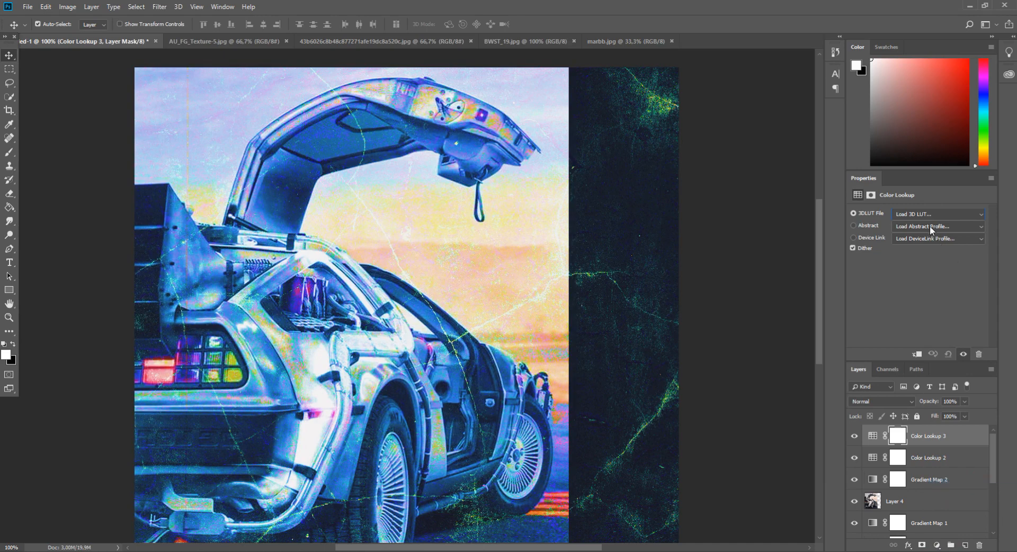
click(921, 213)
key(f)
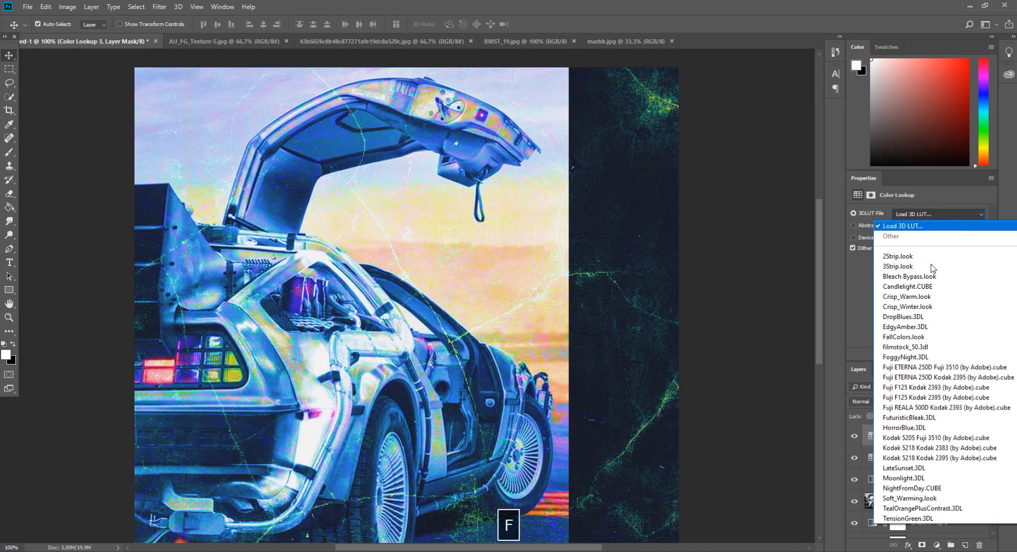
click(910, 338)
key(ctrl+minus)
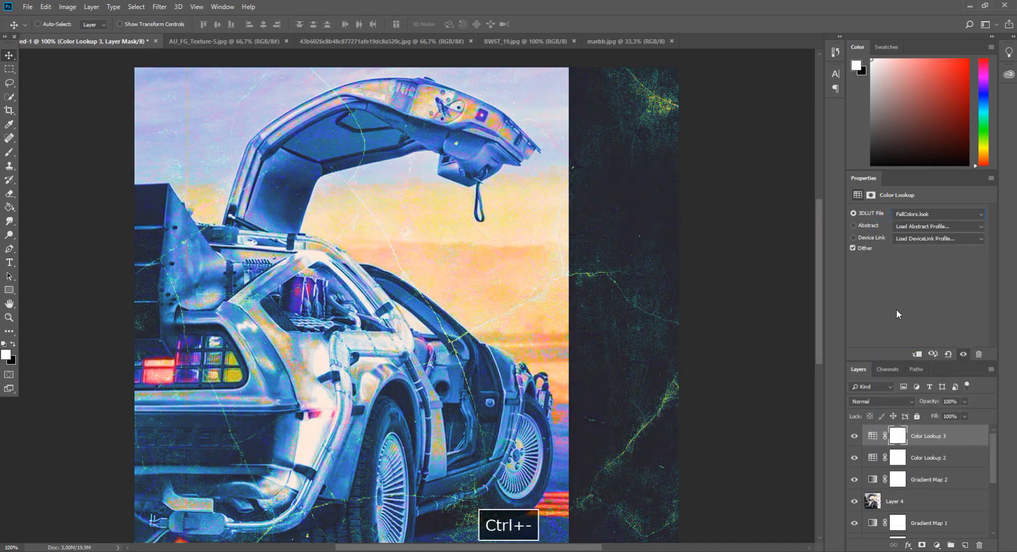
key(ctrl+minus)
key(ctrl+plus)
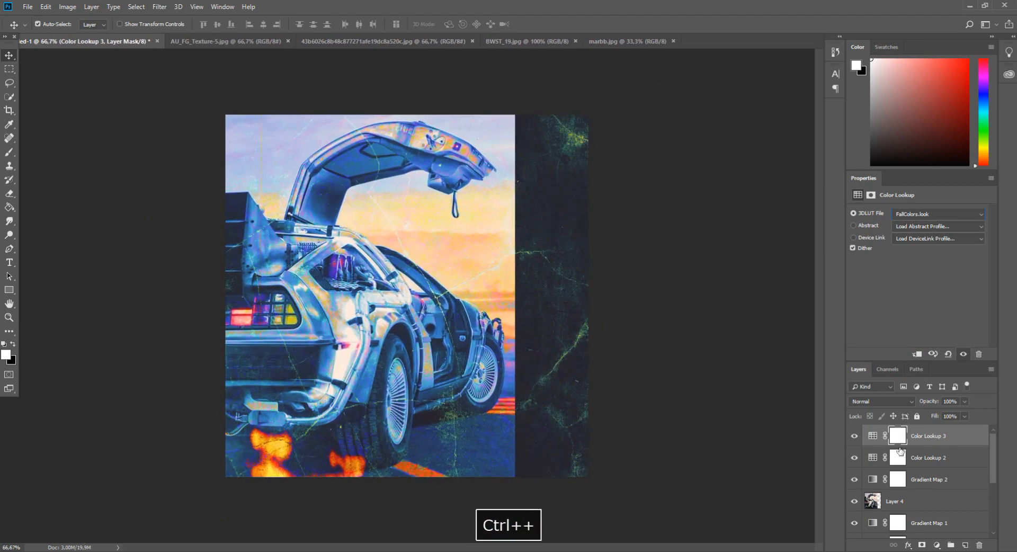
Move the car photo layer up to Y about -0.76 in, keeping it against the canvas's left edge
click(907, 499)
key(ctrl+t)
mouse_move(469, 411)
mouse_down()
mouse_move(469, 390)
mouse_move(466, 400)
mouse_up()
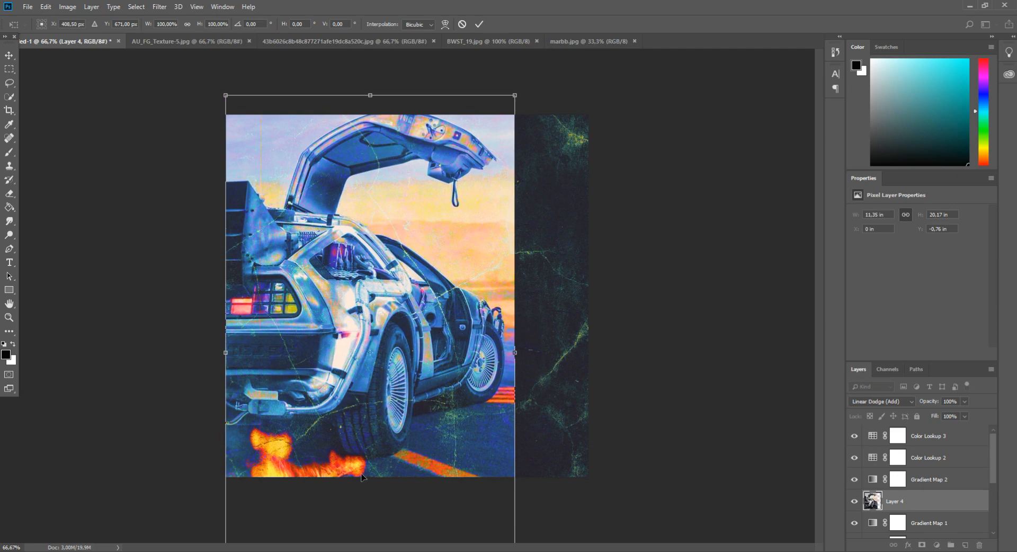
click(9, 56)
key(Return)
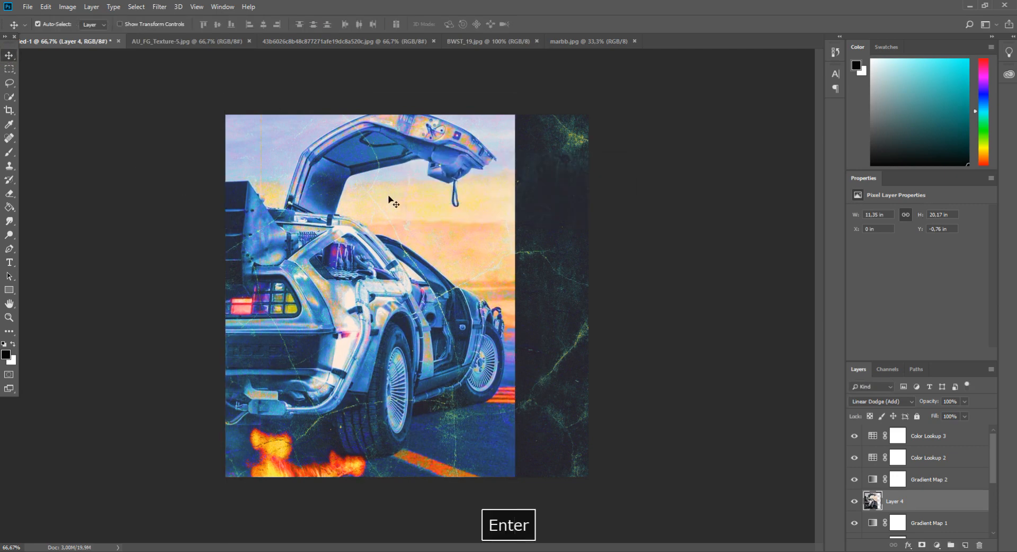
Add a Curves adjustment layer above all layers and bend the RGB curve downward to darken the midtones
click(924, 436)
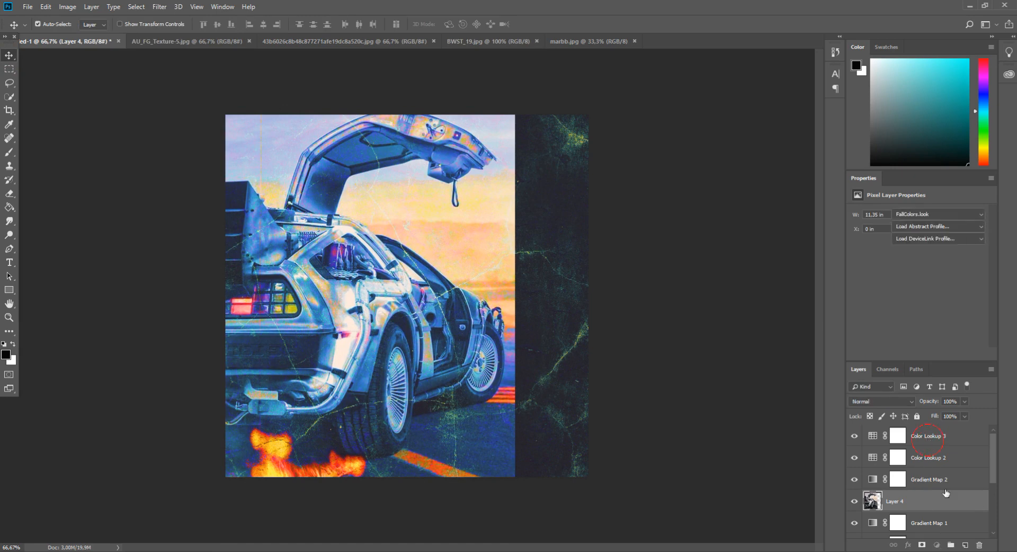
click(936, 544)
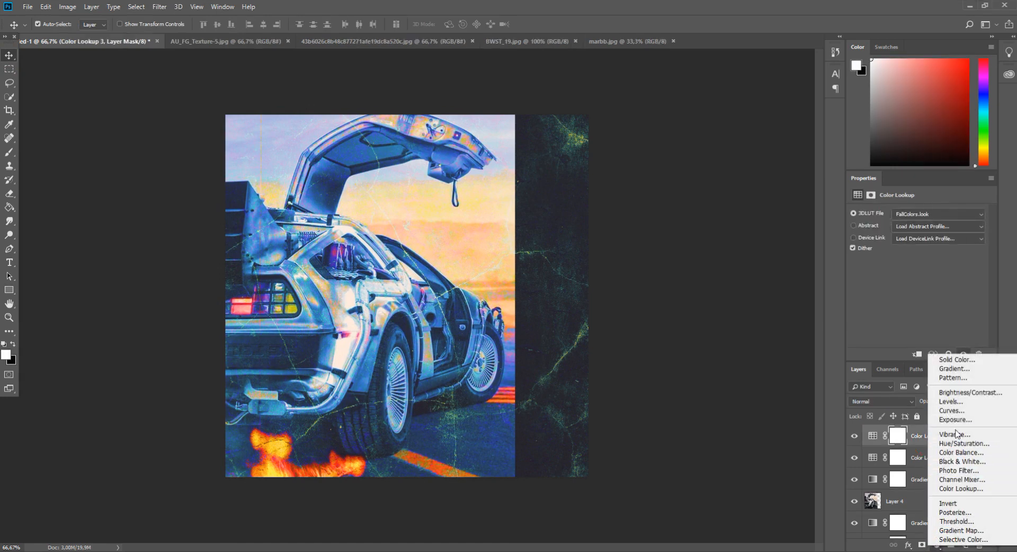
click(951, 411)
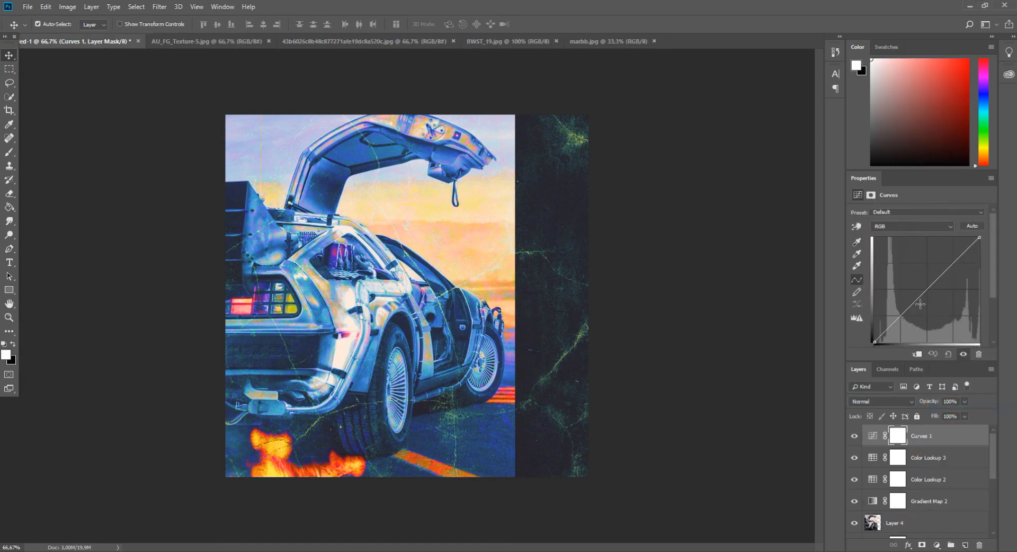
drag(923, 293, 936, 305)
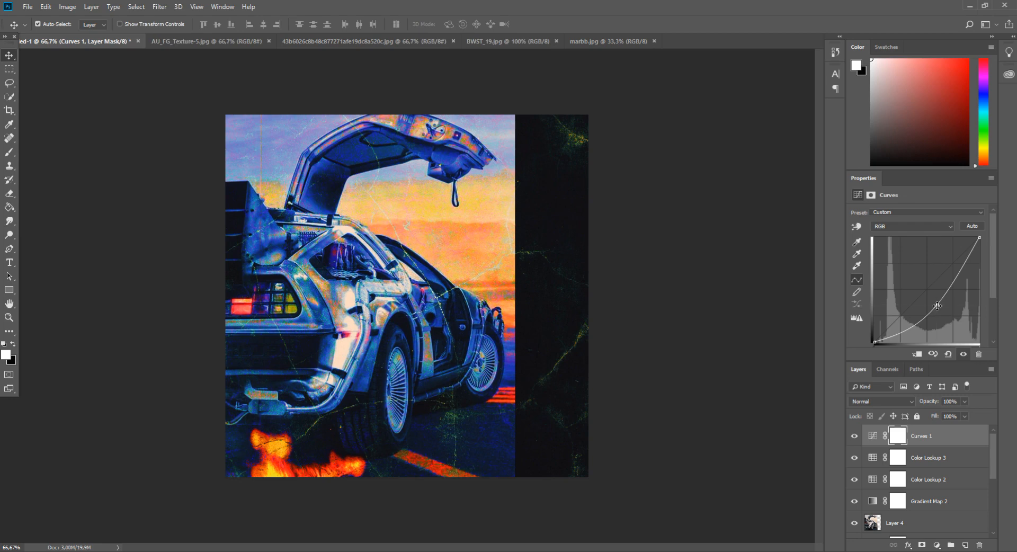
key(ctrl+plus)
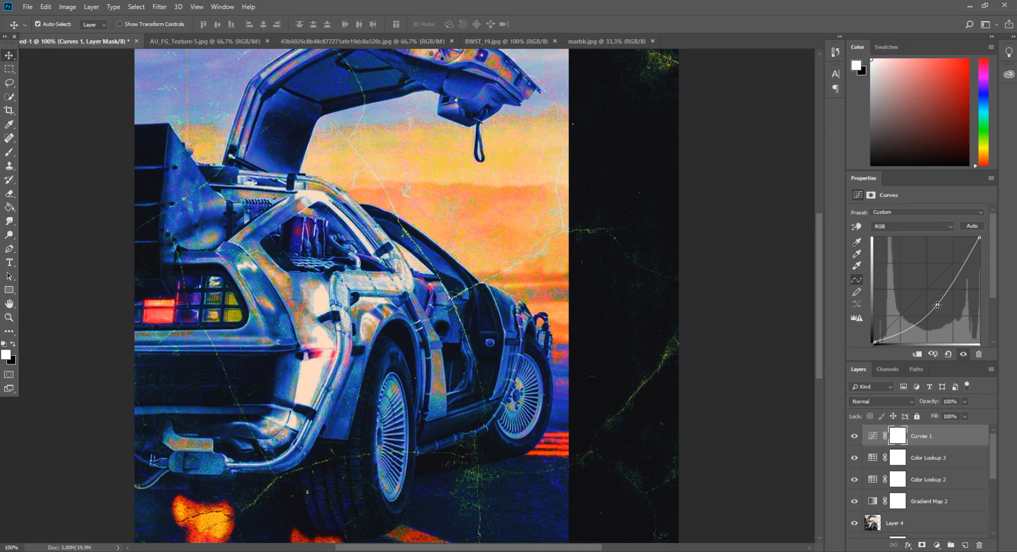
Open the recent file Cover.png, copy it into the artwork as the top layer and set its blend mode to Screen
click(28, 7)
mouse_move(80, 69)
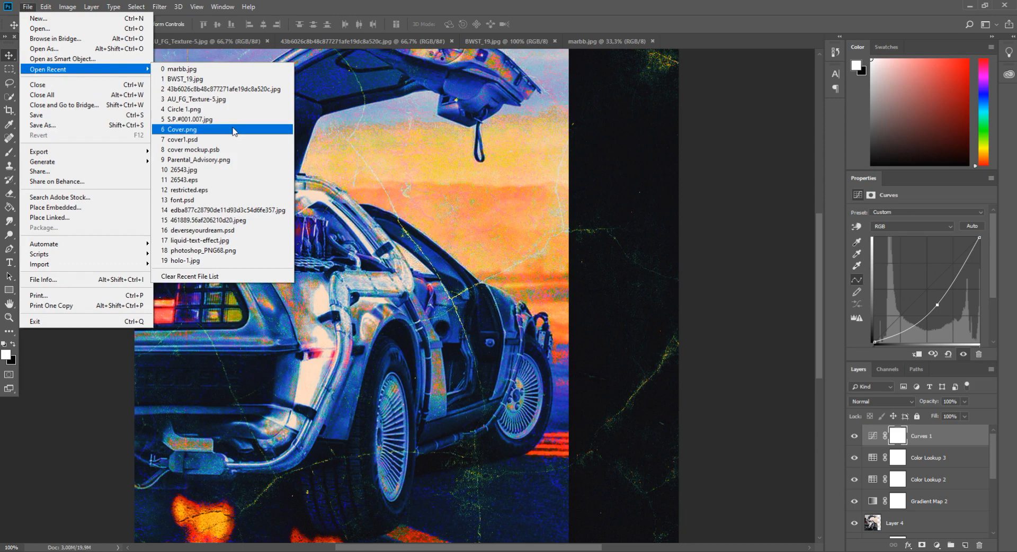
click(233, 129)
drag(517, 220, 344, 239)
click(865, 399)
click(873, 227)
key(ctrl+minus)
key(ctrl+minus)
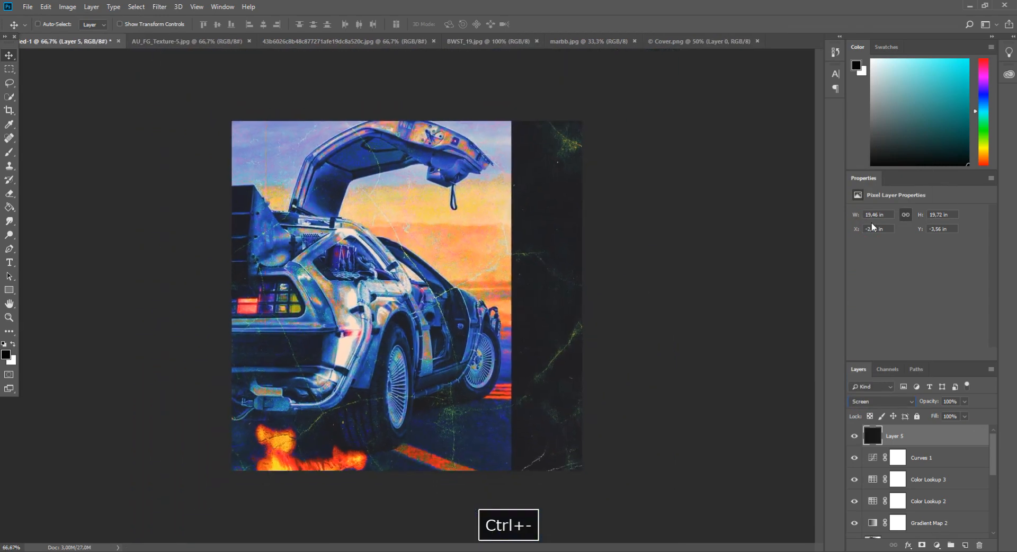
Scale the cover texture to about 73.3% and position it so its worn border frames the canvas
key(ctrl+t)
drag(551, 258, 584, 300)
drag(644, 531, 530, 371)
key(Up)
key(Up)
key(Up)
key(Up)
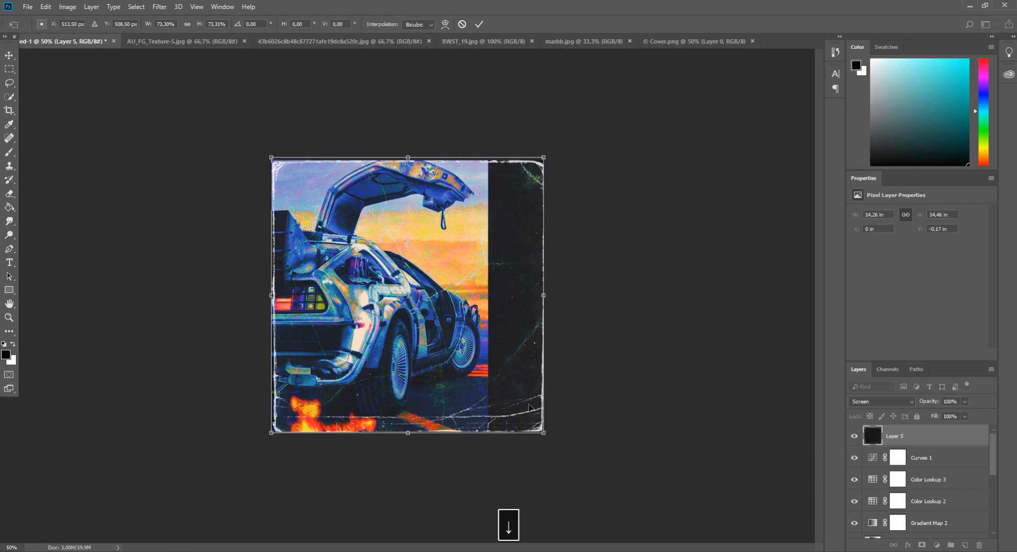
Stretch the cover texture past the canvas's left edge to about 73.88% width and 73.24% height, and apply the transform
key(ctrl+plus)
key(ctrl+plus)
scroll(671, 458, down, 3)
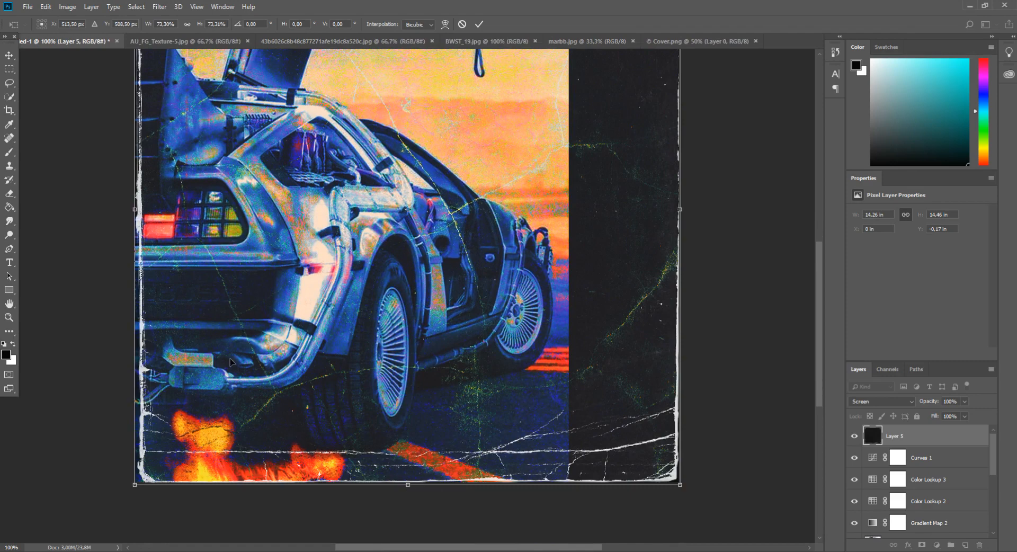
drag(136, 224, 132, 223)
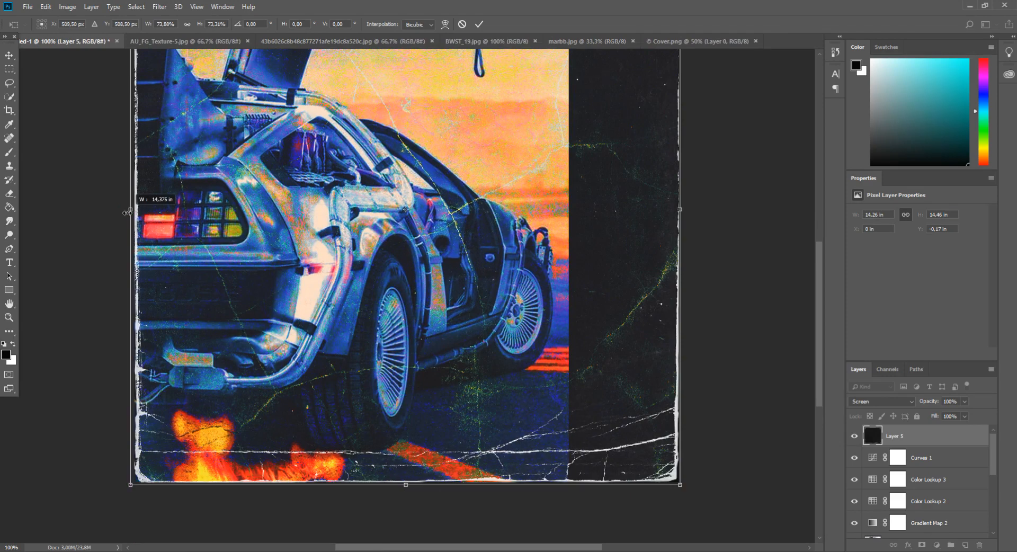
scroll(317, 300, up, 3)
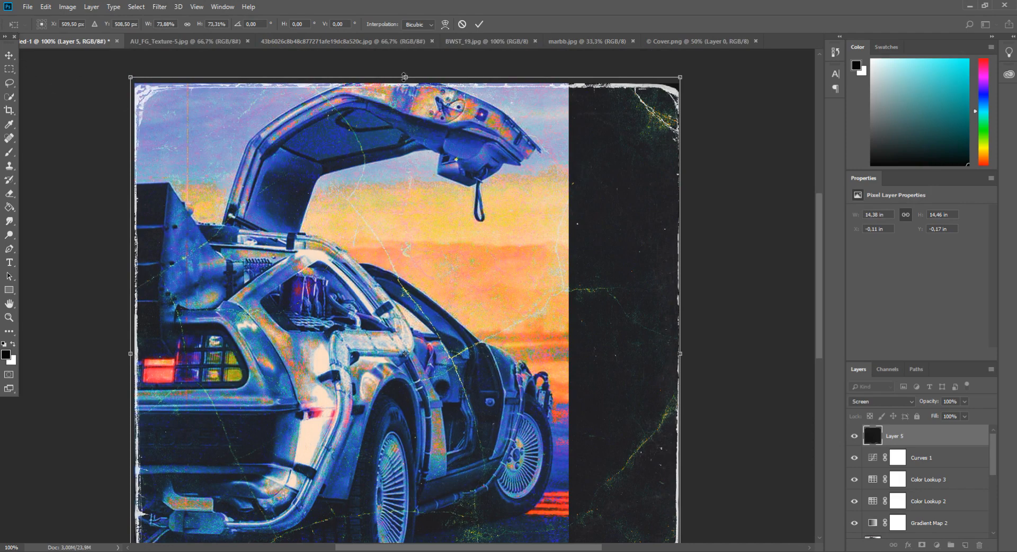
drag(404, 78, 404, 78)
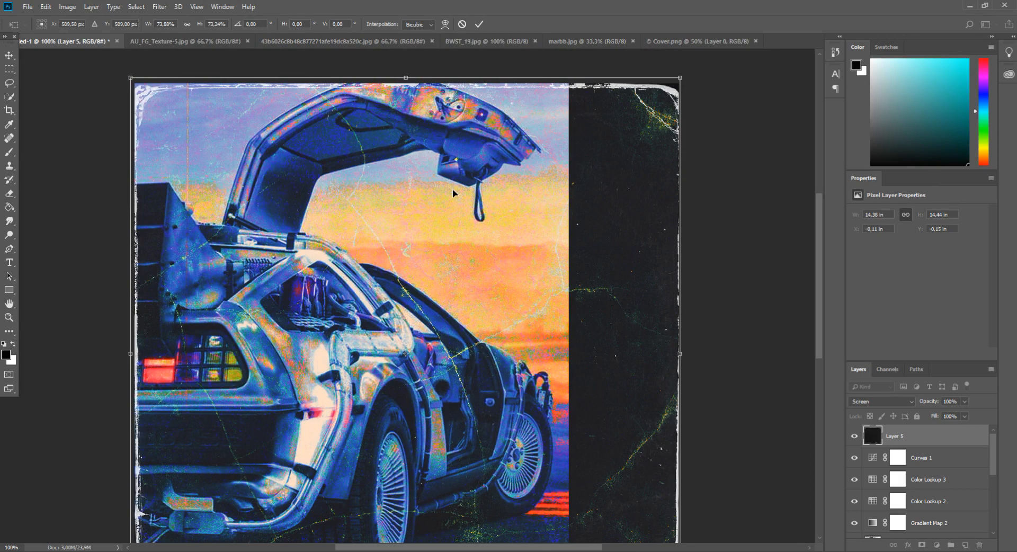
click(15, 57)
key(Return)
key(Down)
key(Up)
key(ctrl+z)
key(ctrl+z)
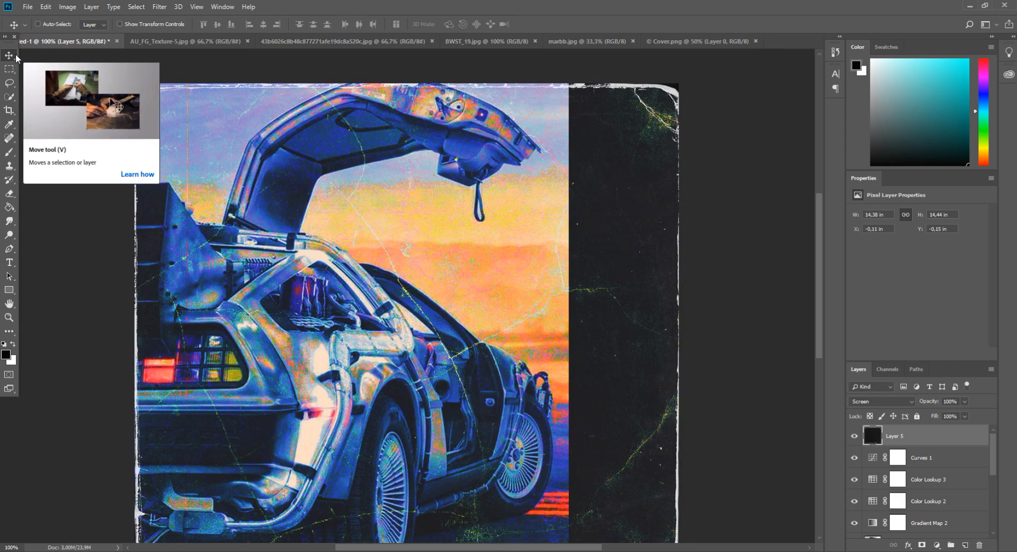
key(ctrl+minus)
key(ctrl+plus)
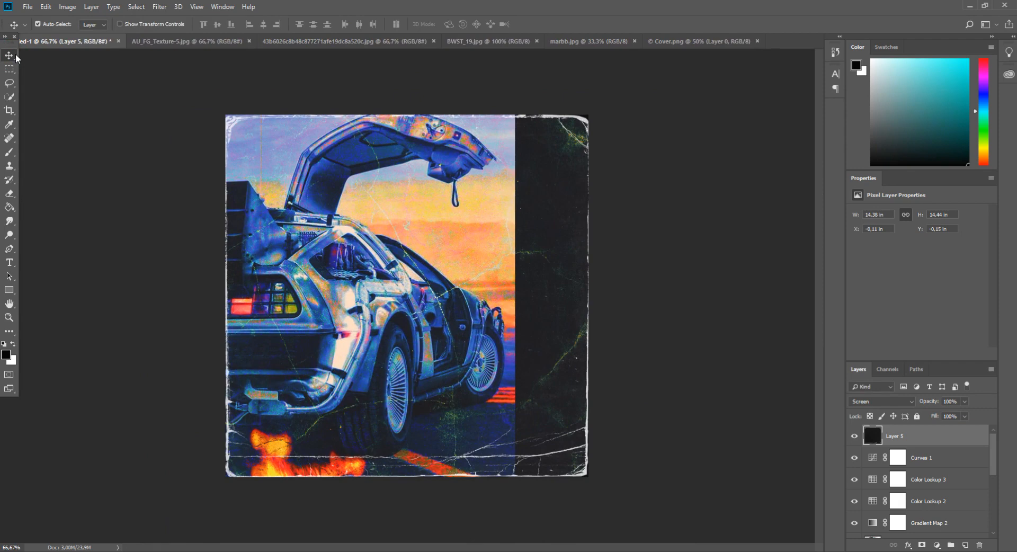
key(ctrl+minus)
key(ctrl+plus)
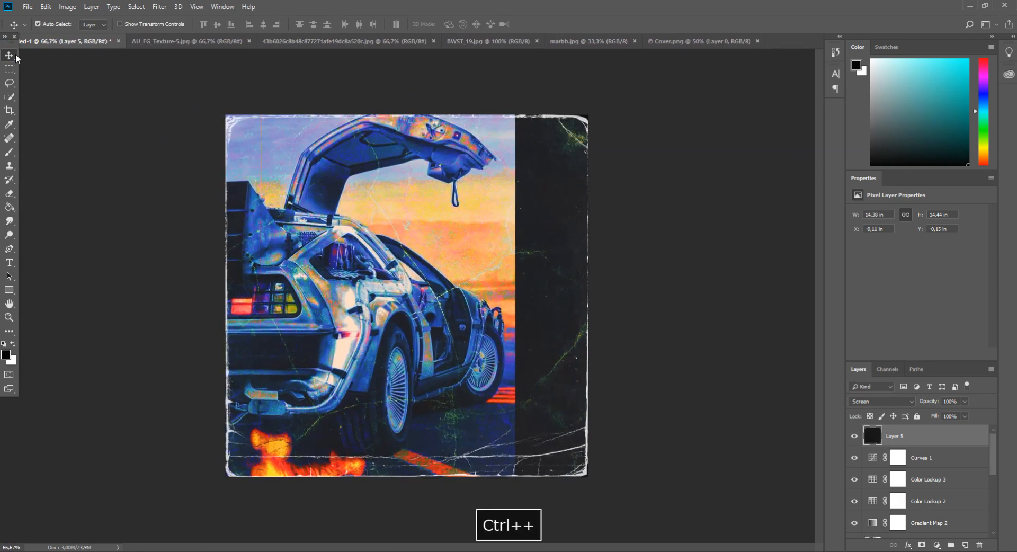
Open the recent file S.P.#001.007.jpg, copy it into the artwork as the top layer and set its blend mode to Screen
click(28, 7)
mouse_move(73, 69)
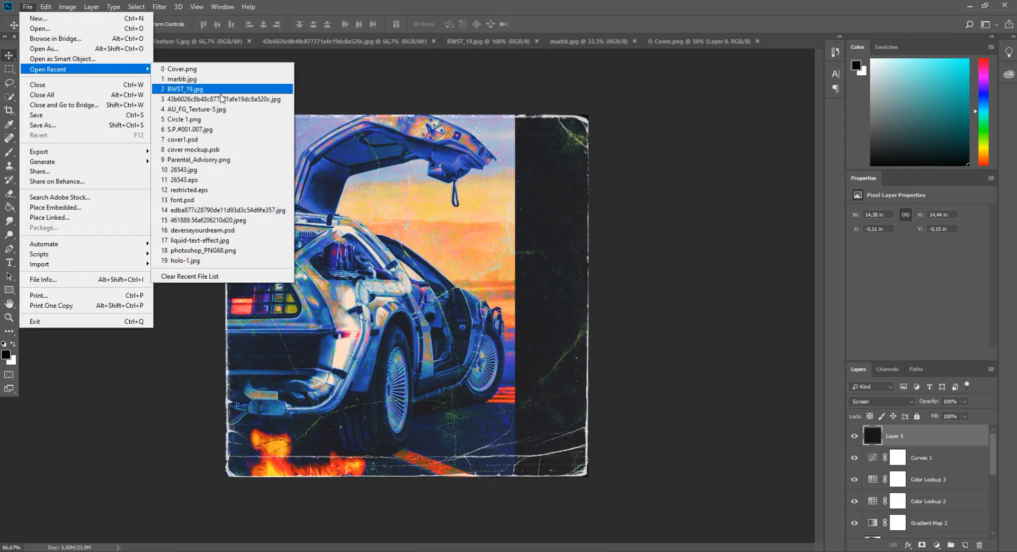
click(210, 129)
drag(439, 308, 449, 231)
click(866, 398)
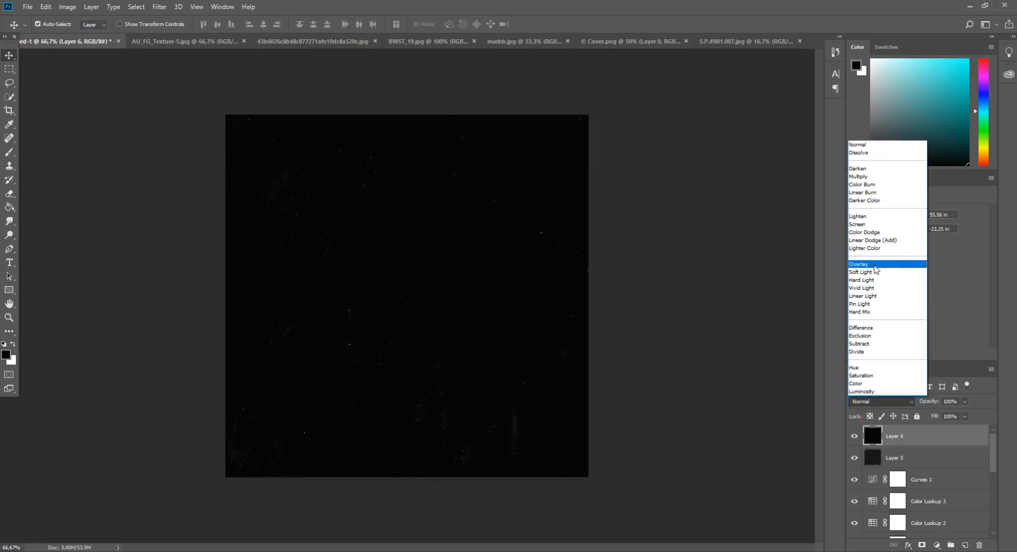
click(869, 225)
key(ctrl+minus)
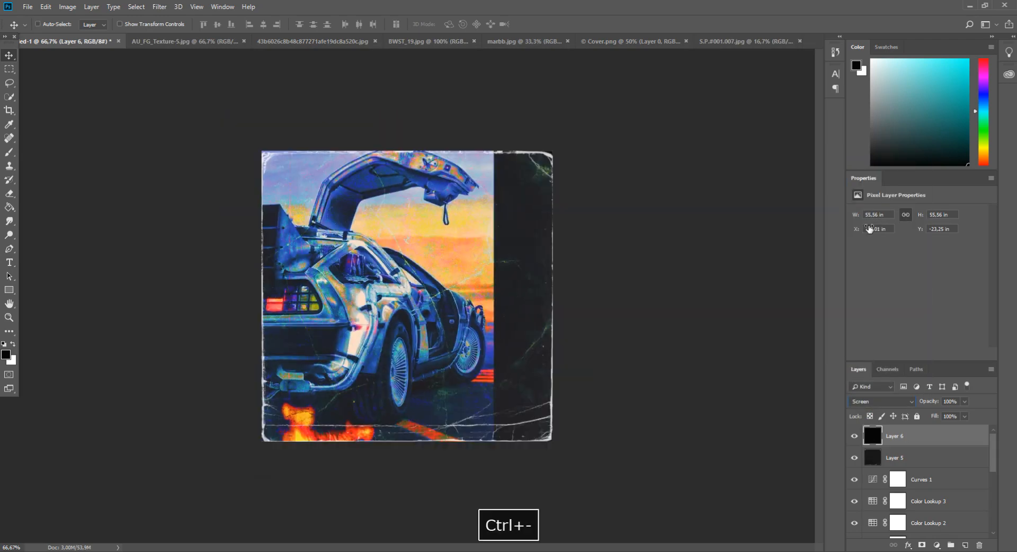
Reposition the new plastic-wrap texture over the canvas and scale it down to about 46% width and 32.9% height
key(ctrl+t)
drag(451, 242, 682, 473)
key(ctrl+minus)
key(ctrl+minus)
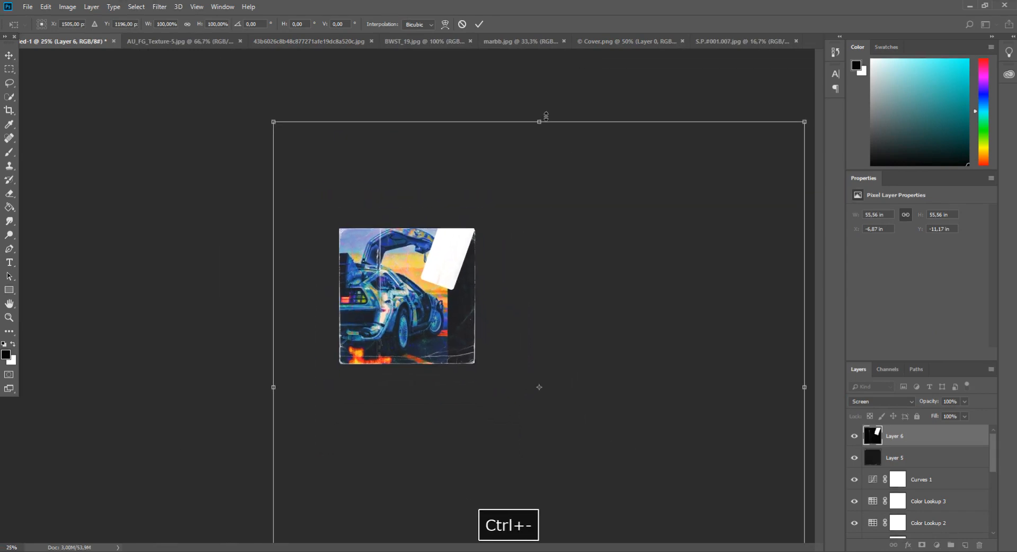
drag(546, 116, 560, 291)
drag(560, 392, 507, 207)
drag(747, 289, 534, 287)
drag(212, 291, 288, 299)
key(ctrl+z)
drag(413, 108, 413, 207)
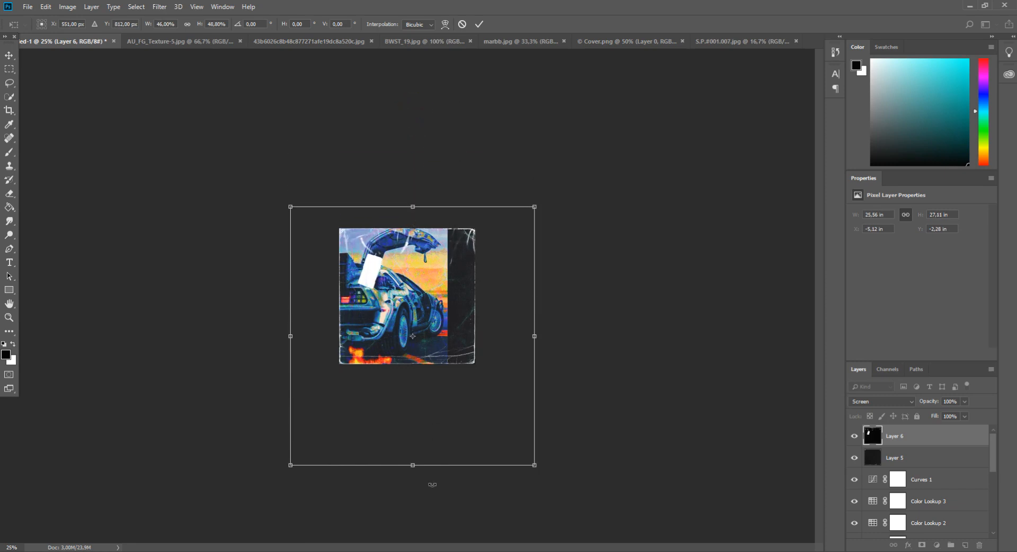
drag(415, 466, 428, 381)
key(ctrl+plus)
key(ctrl+plus)
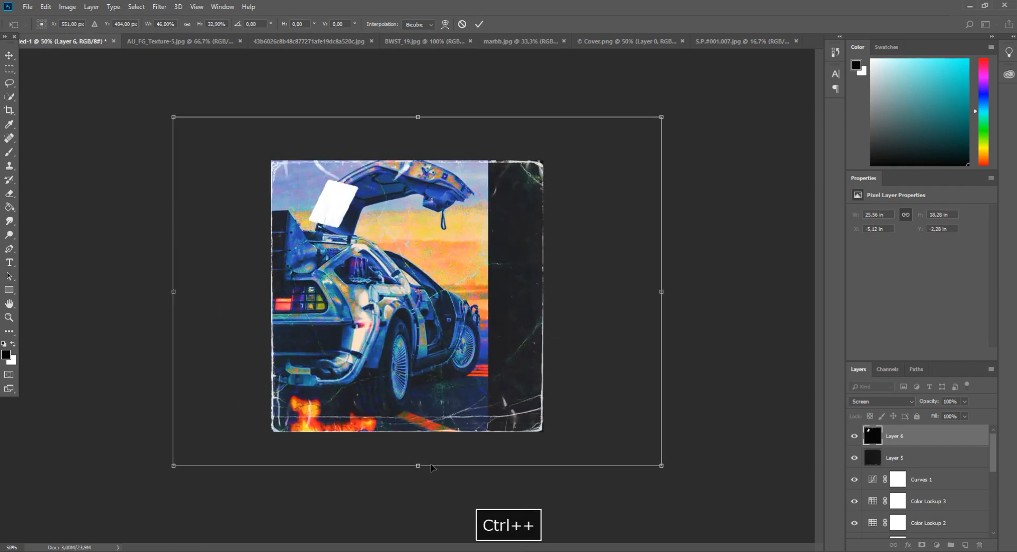
Tighten the plastic-wrap texture around the canvas to about 42.4% width and 30.2% height so its creased edges fall inside the artwork
mouse_move(418, 469)
mouse_down()
mouse_move(421, 449)
mouse_move(421, 458)
mouse_up()
drag(661, 287, 633, 286)
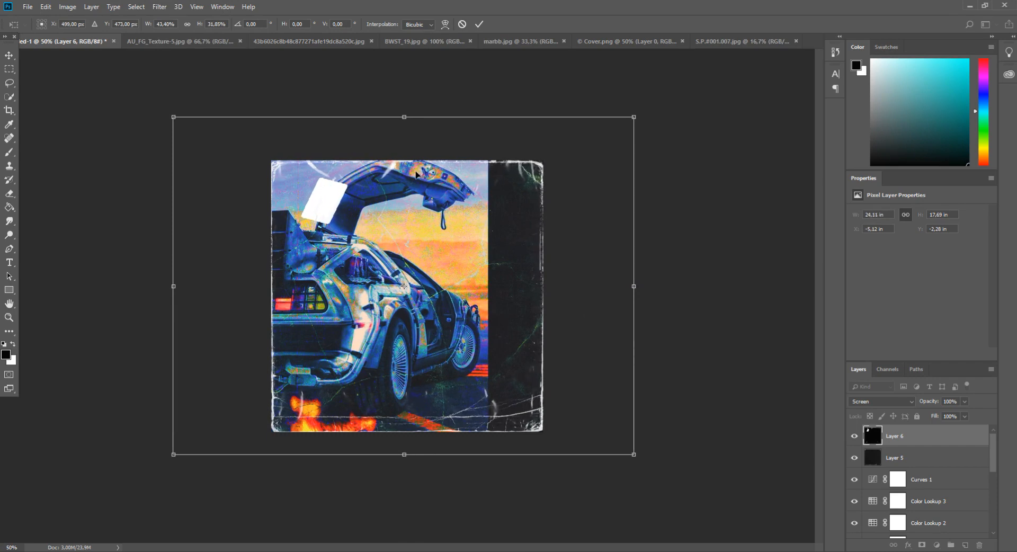
mouse_move(408, 136)
mouse_down()
mouse_move(402, 147)
mouse_move(404, 134)
mouse_up()
key(ctrl+z)
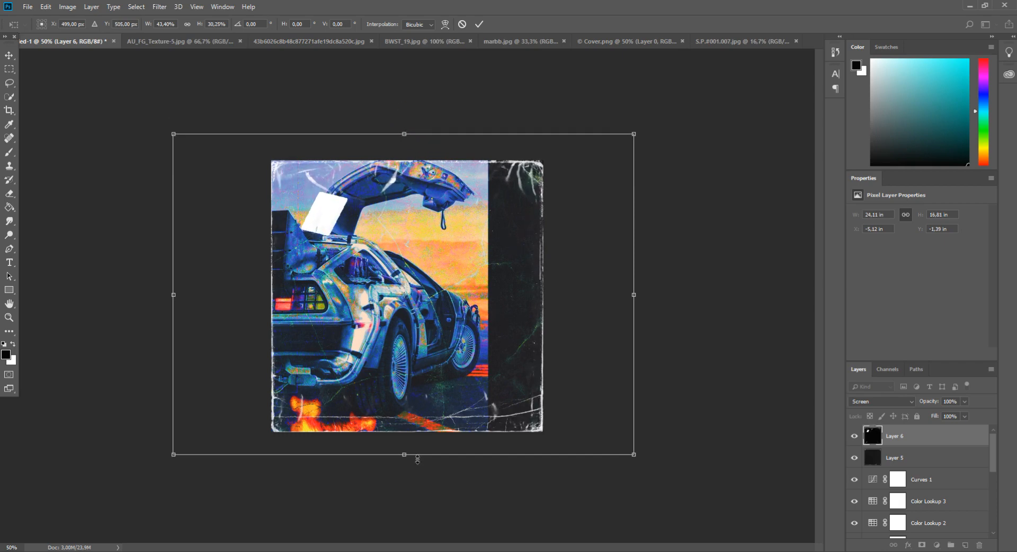
drag(412, 458, 411, 459)
mouse_move(174, 296)
mouse_down()
mouse_move(191, 297)
mouse_move(181, 299)
mouse_up()
drag(405, 134, 412, 139)
drag(634, 297, 630, 297)
key(ctrl+plus)
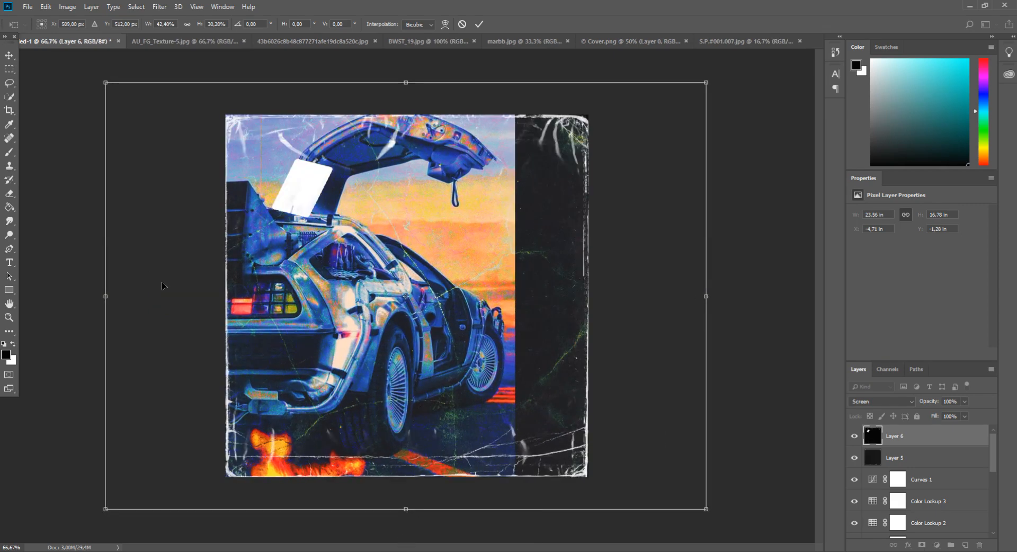
Fine-tune the plastic-wrap texture to about 42.15% width and 29.95% height, and apply the transform
drag(104, 297, 108, 299)
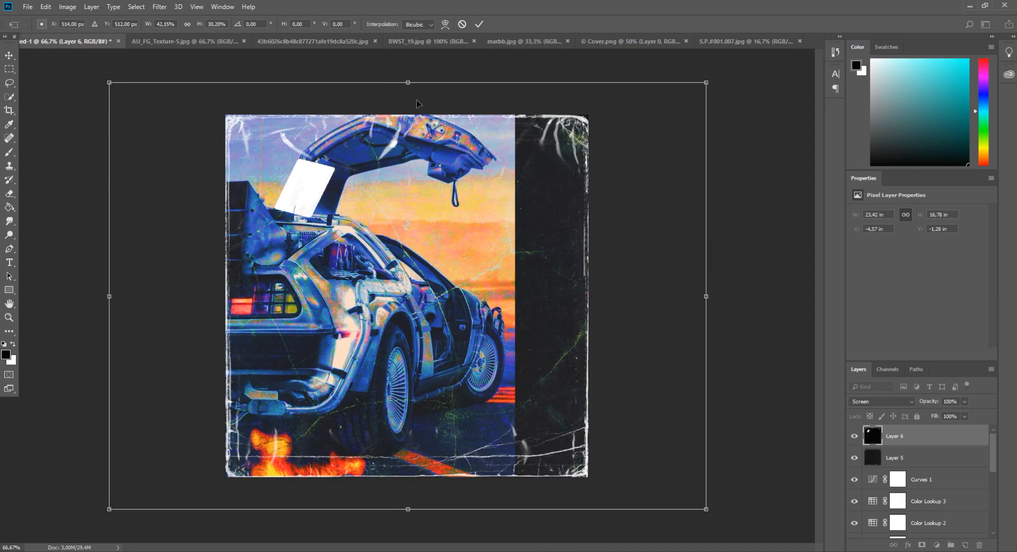
mouse_move(407, 83)
mouse_down()
mouse_move(408, 97)
mouse_move(410, 85)
mouse_up()
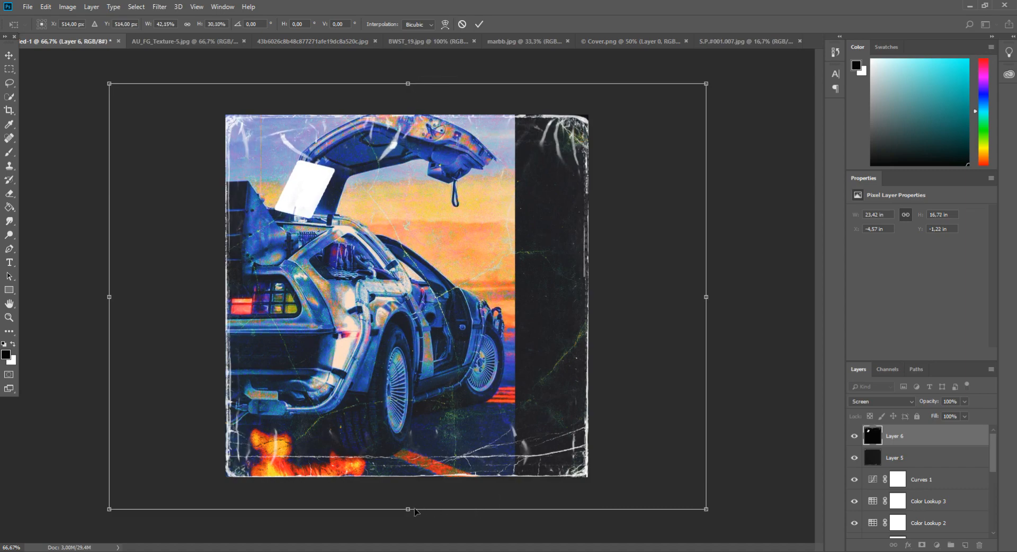
mouse_move(408, 509)
mouse_down()
mouse_move(408, 497)
mouse_move(408, 507)
mouse_up()
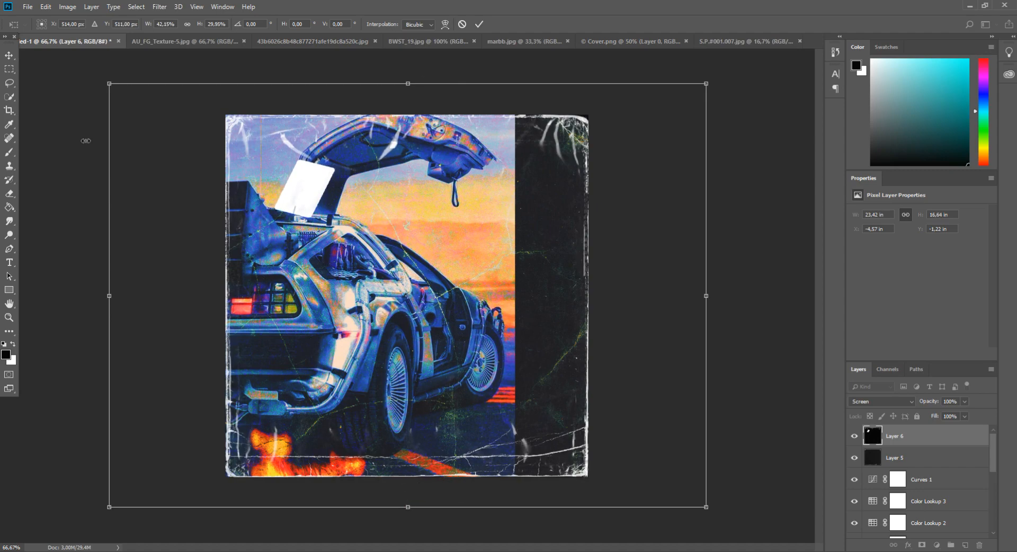
click(10, 55)
key(Return)
Erase the white rectangular sticker beside the open car door from the plastic-wrap texture layer
key(ctrl+plus)
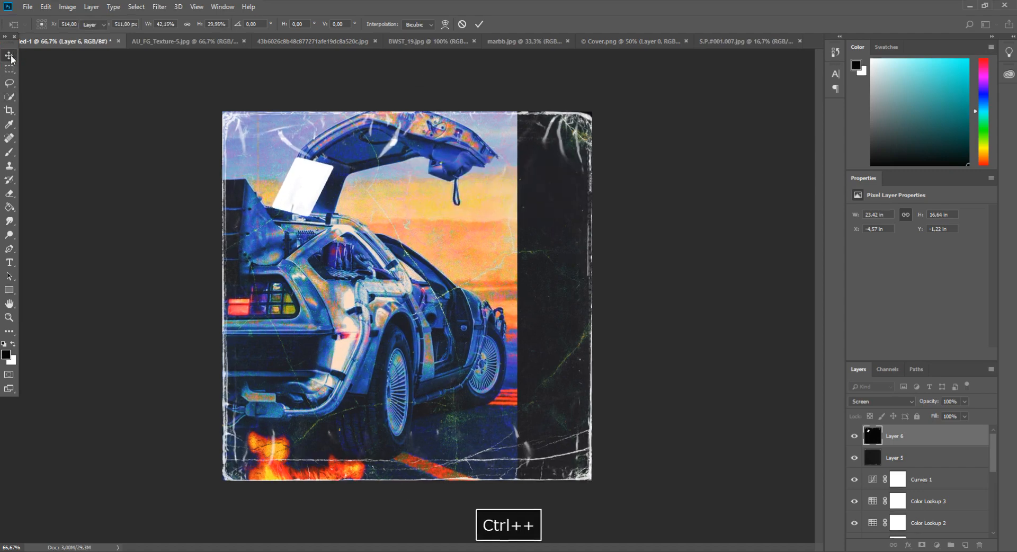
key(e)
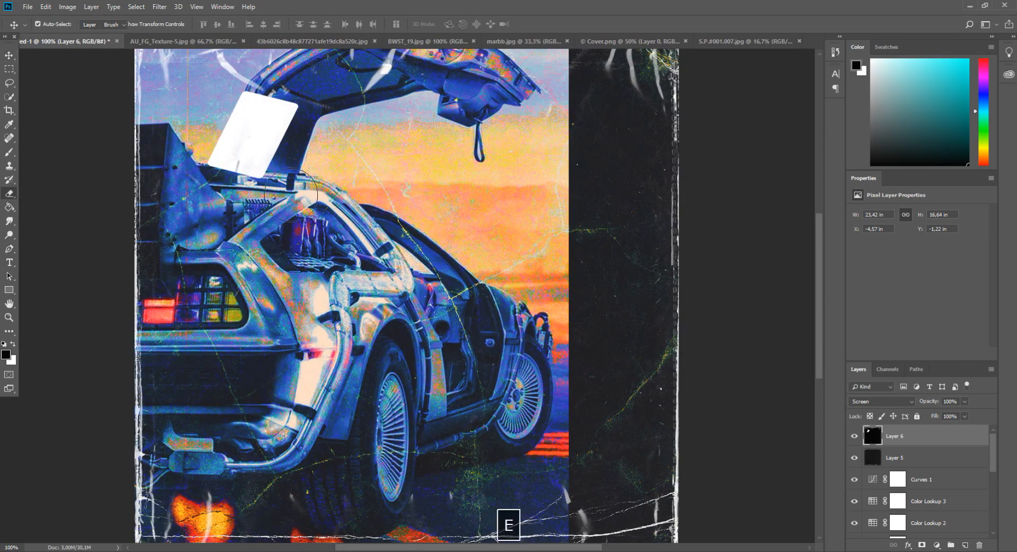
mouse_move(272, 145)
mouse_down()
mouse_move(273, 122)
mouse_move(242, 116)
mouse_move(281, 123)
mouse_move(285, 144)
mouse_move(262, 102)
mouse_move(248, 145)
mouse_up()
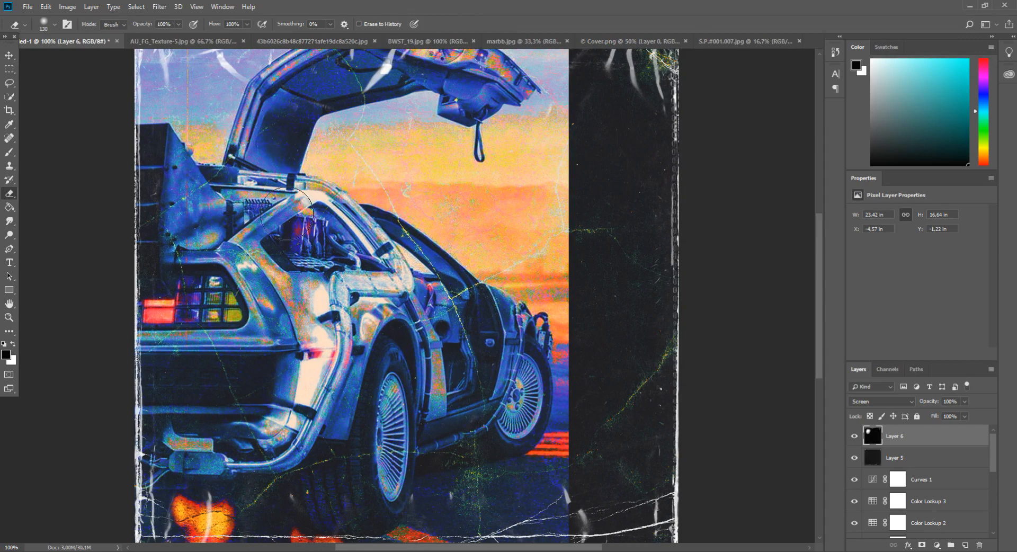
click(9, 56)
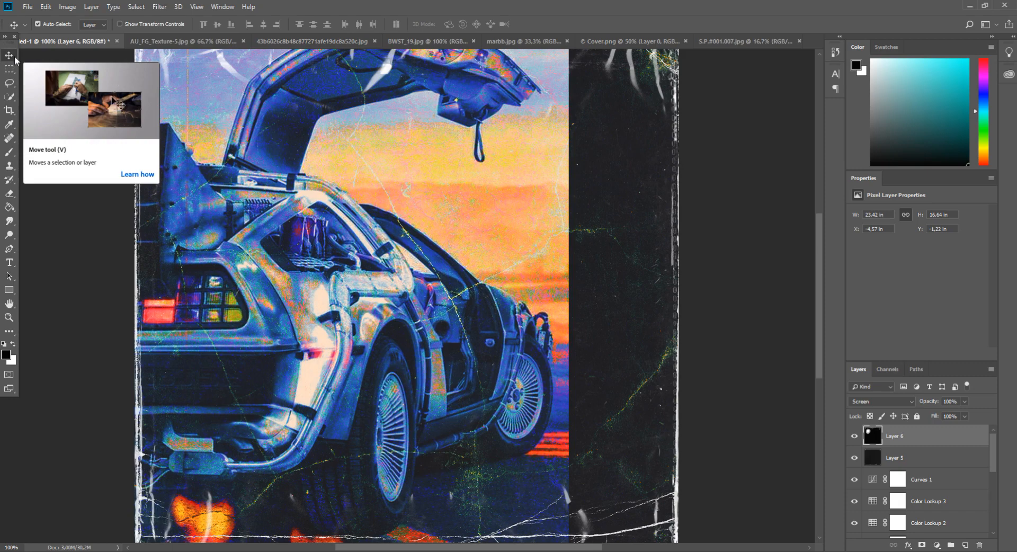
Add a Color Lookup adjustment layer above all layers with the Kodak 5218 Kodak 2383 (by Adobe) 3D LUT
click(936, 544)
click(951, 481)
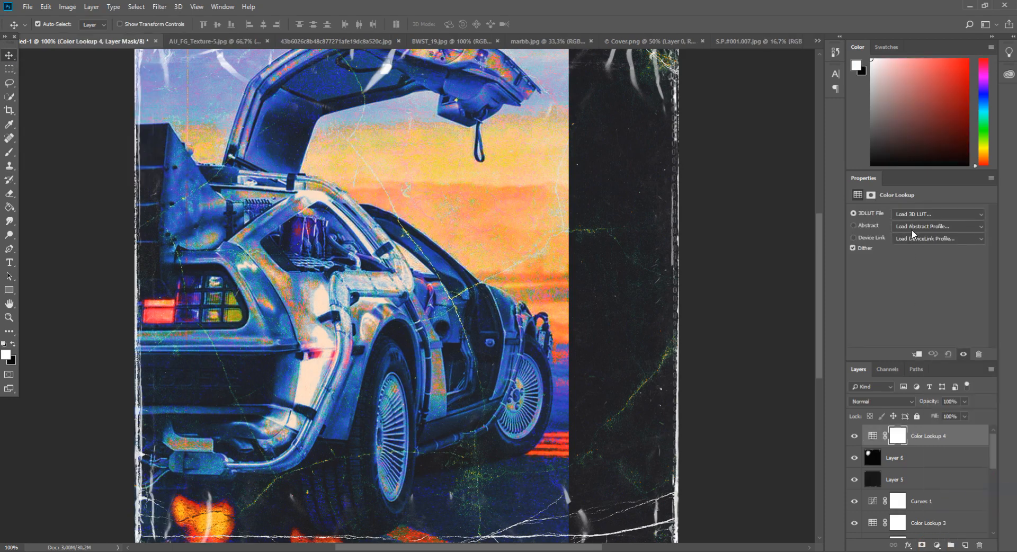
click(907, 215)
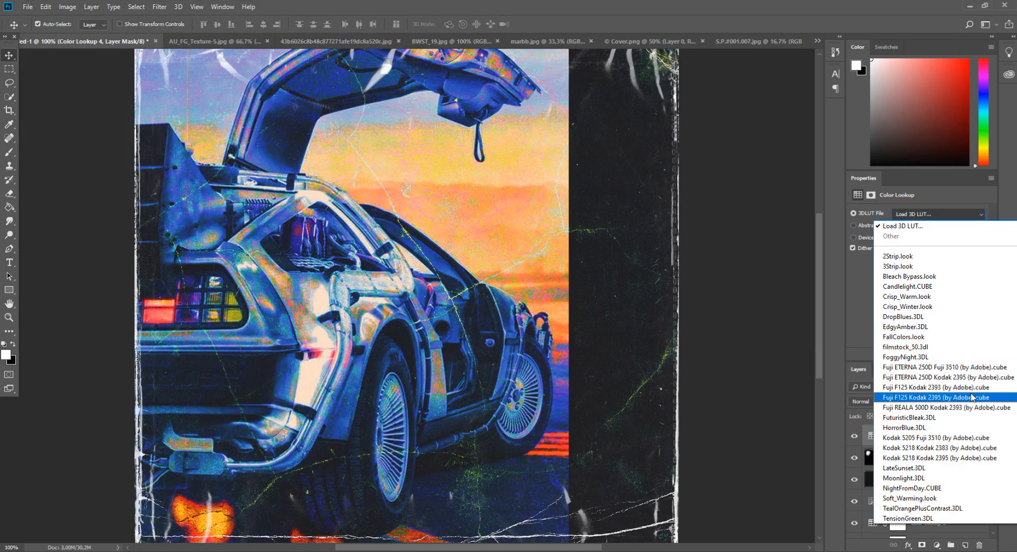
click(969, 447)
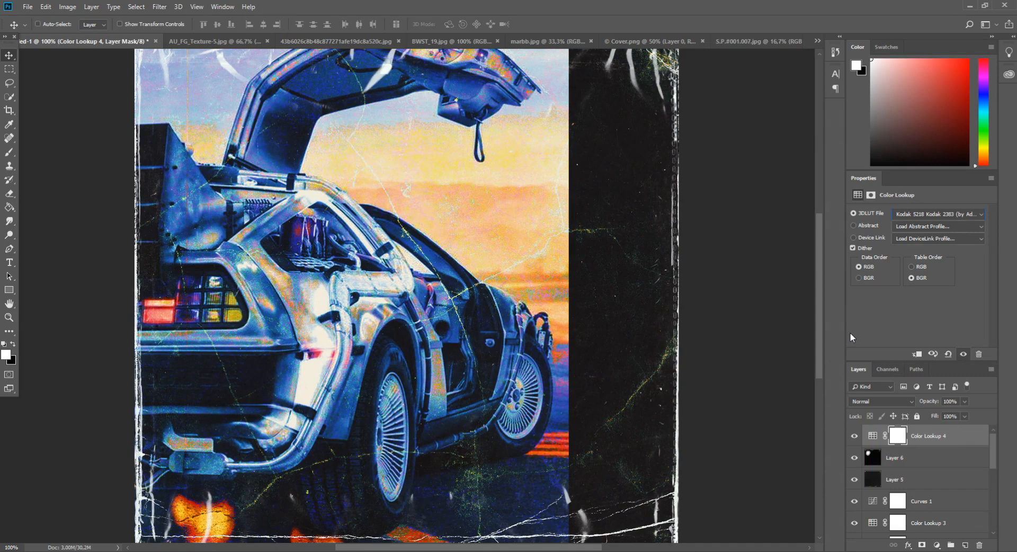
key(ctrl+minus)
key(ctrl+minus)
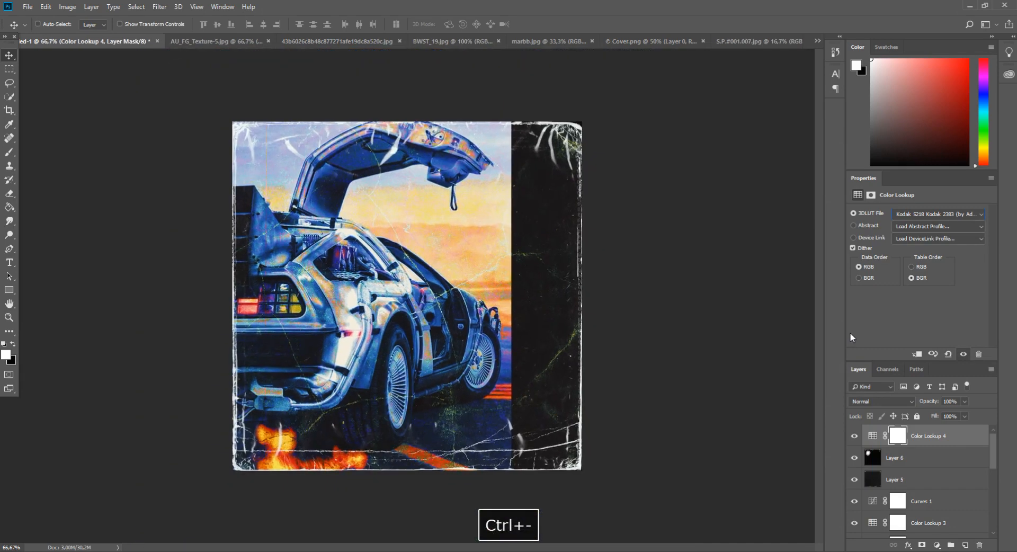
Nudge the plastic-wrap texture, Layer 6, slightly right to X -4.53 in
click(914, 458)
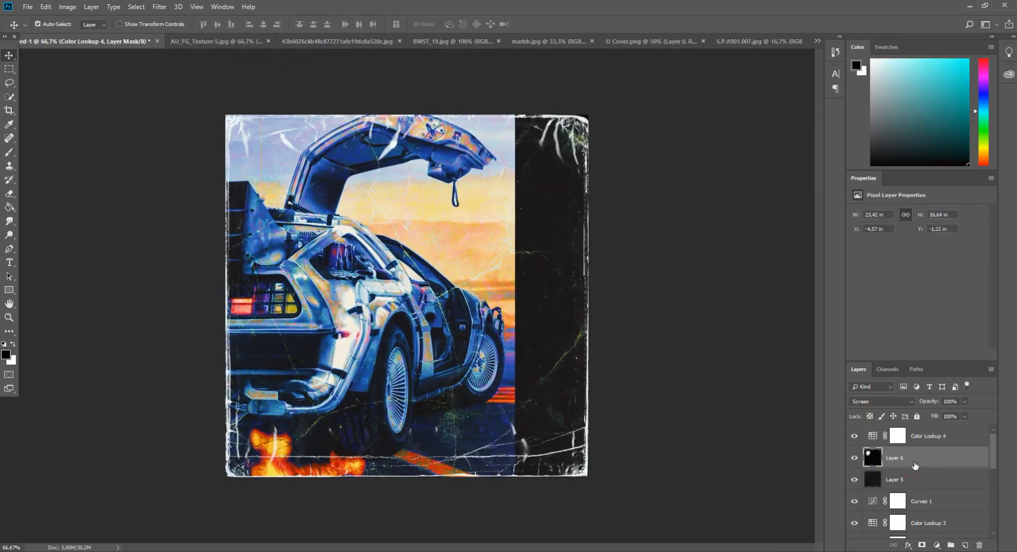
key(ctrl+plus)
key(ctrl+plus)
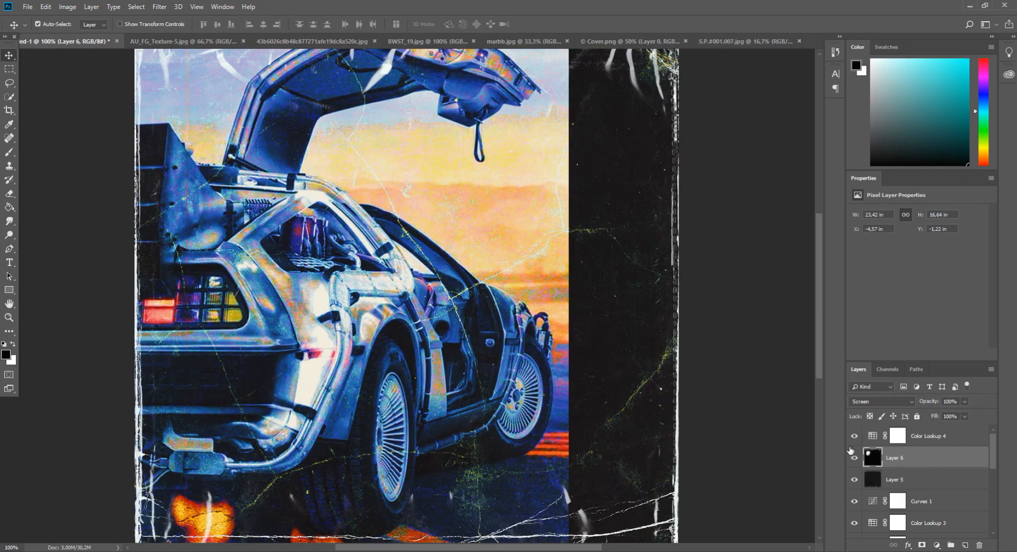
key(Right)
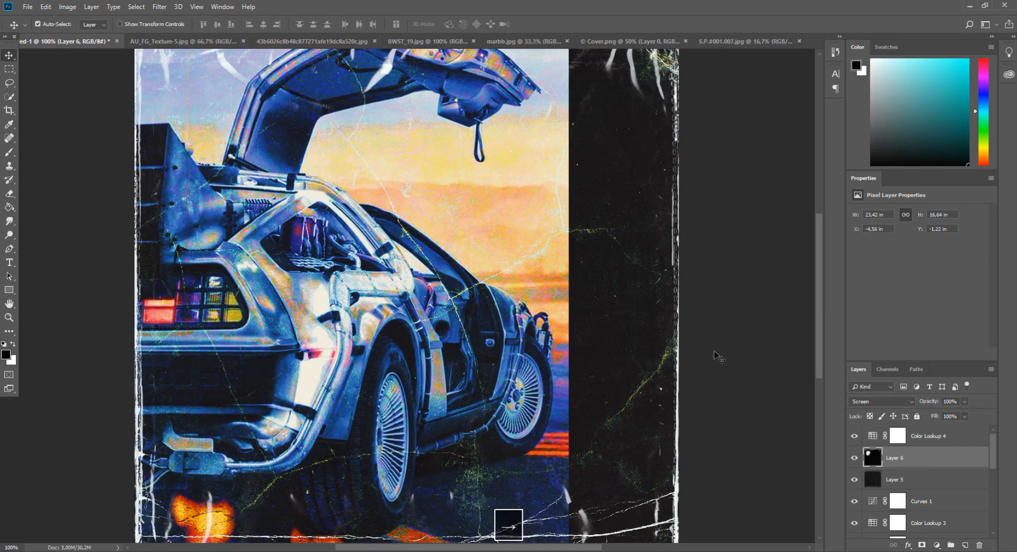
key(Right)
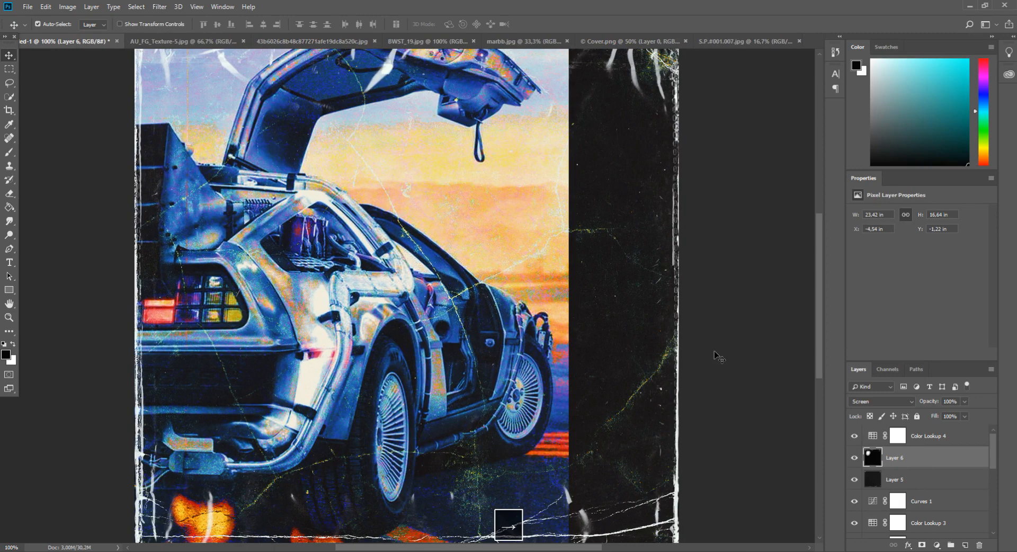
key(Right)
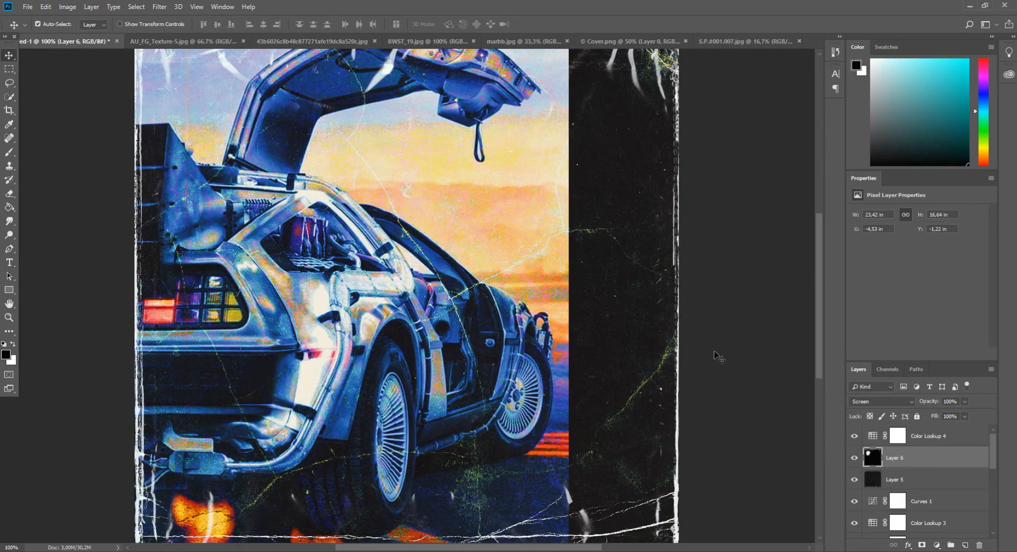
Try to stretch the plastic-wrap texture, Layer 6, slightly outward to 100.36% width
key(ctrl+t)
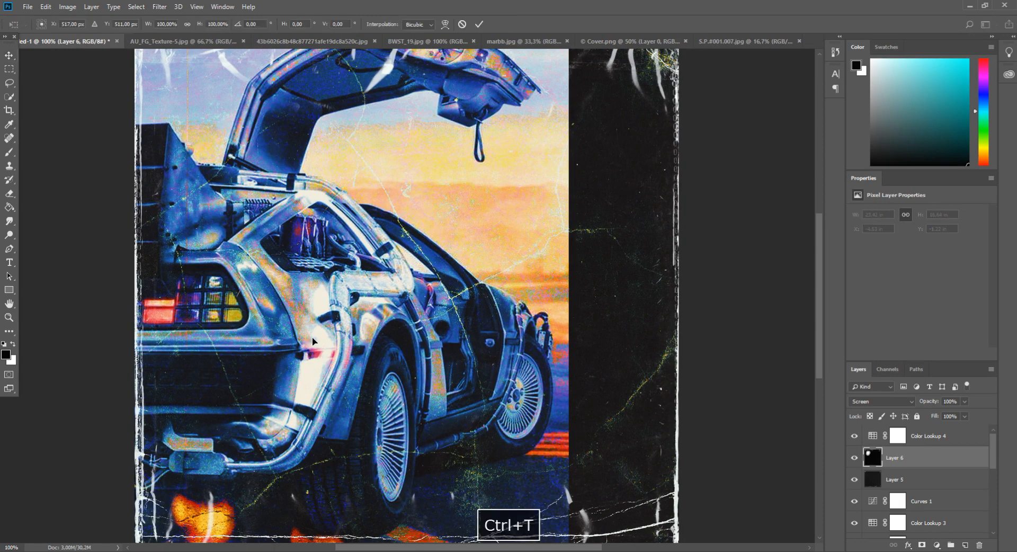
key(ctrl+minus)
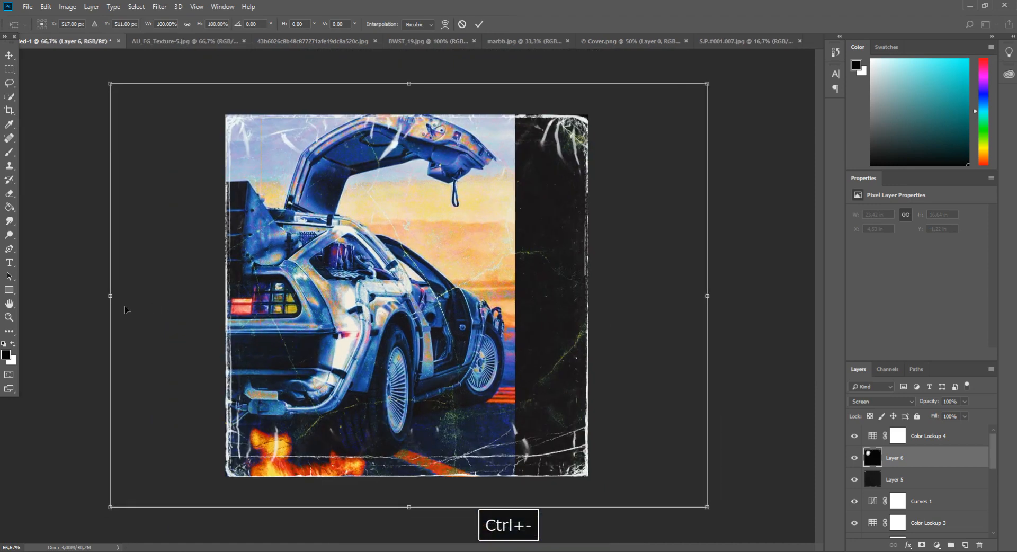
drag(109, 297, 108, 298)
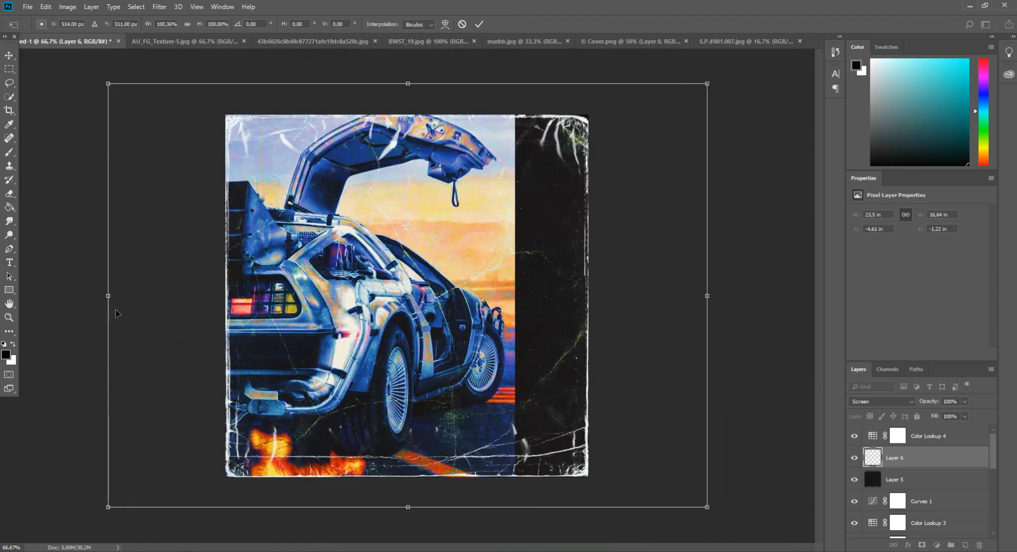
key(Return)
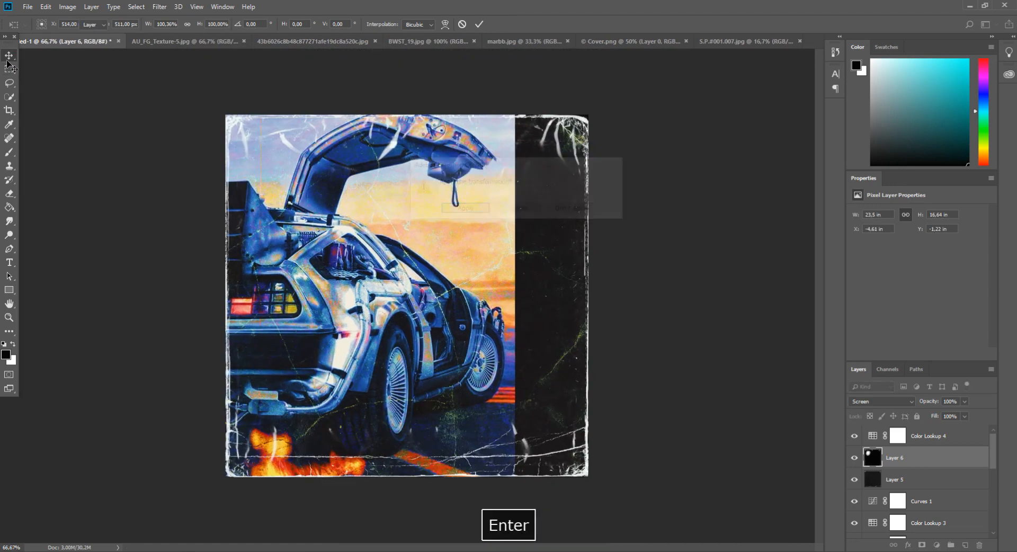
key(ctrl+plus)
scroll(361, 377, down, 3)
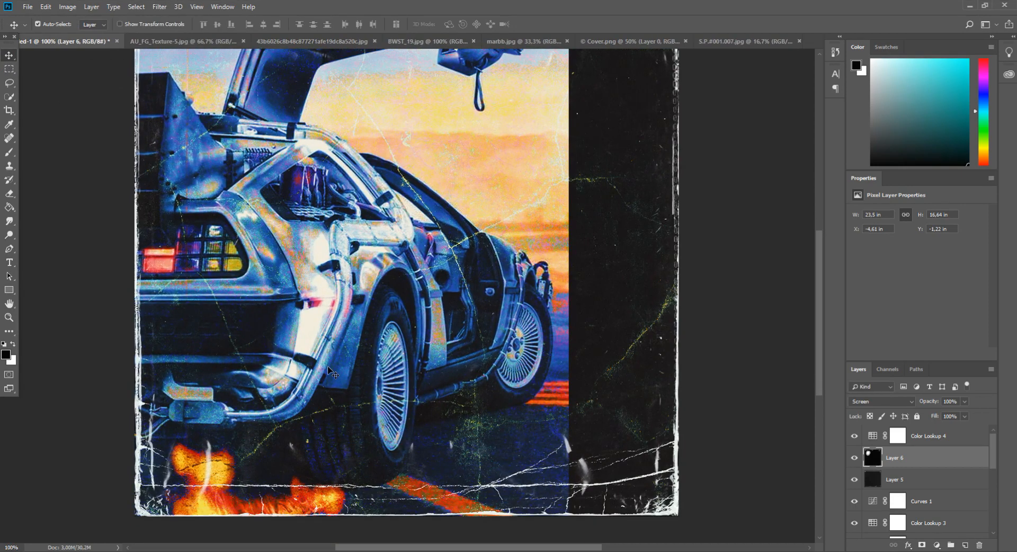
key(ctrl+alt+z)
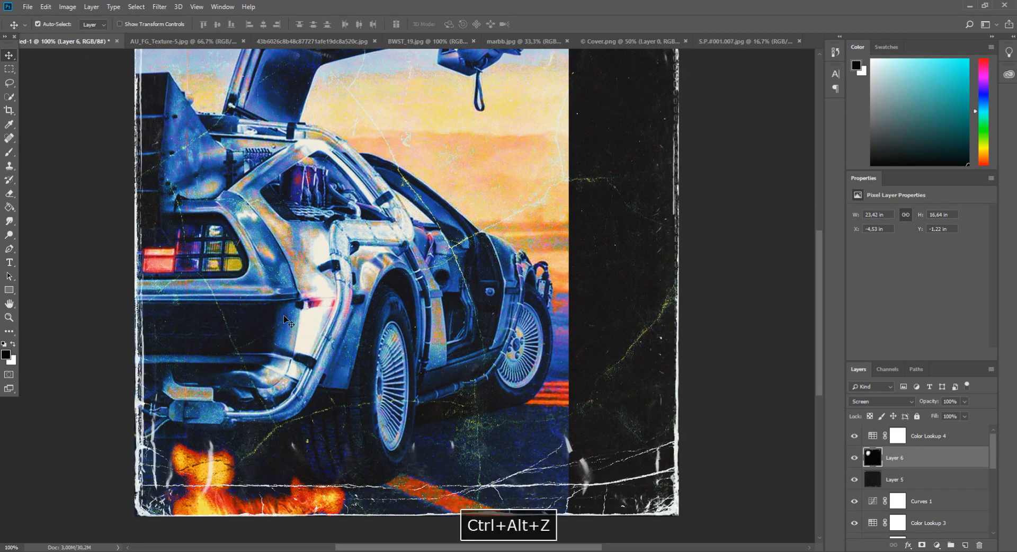
Nudge the plastic-wrap texture, Layer 6, slightly left to X -4.54 in
key(Left)
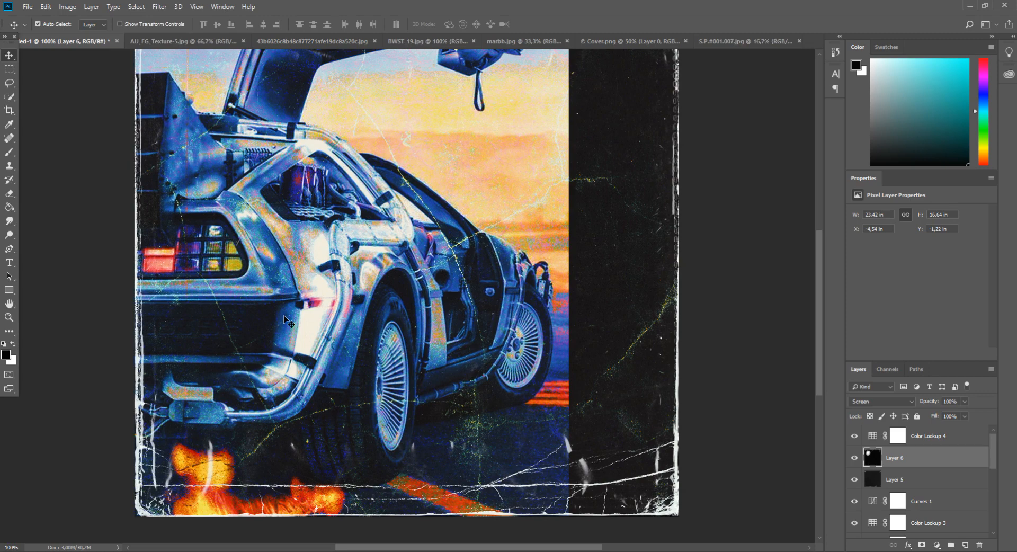
key(ctrl+minus)
key(ctrl+minus)
key(ctrl+minus)
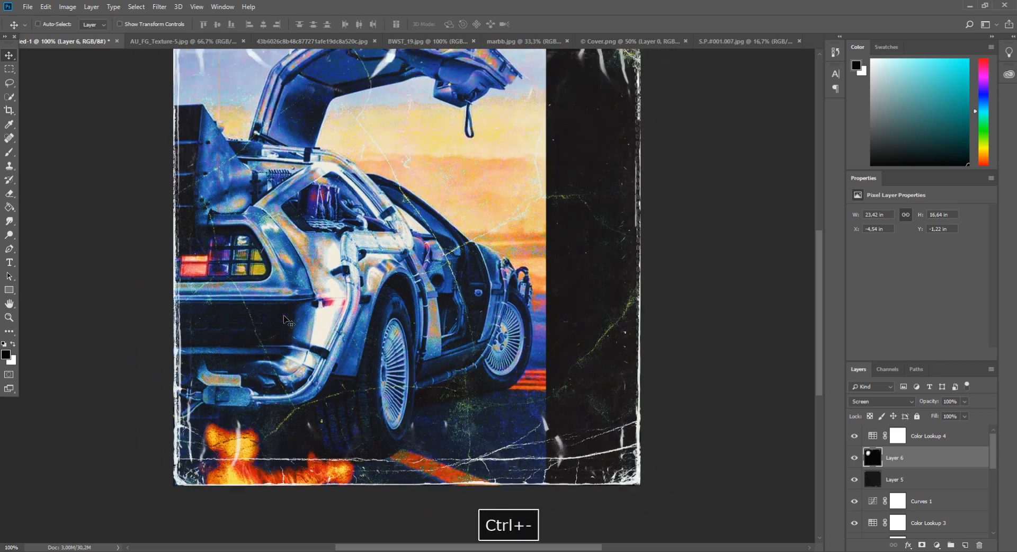
key(ctrl+plus)
key(ctrl+plus)
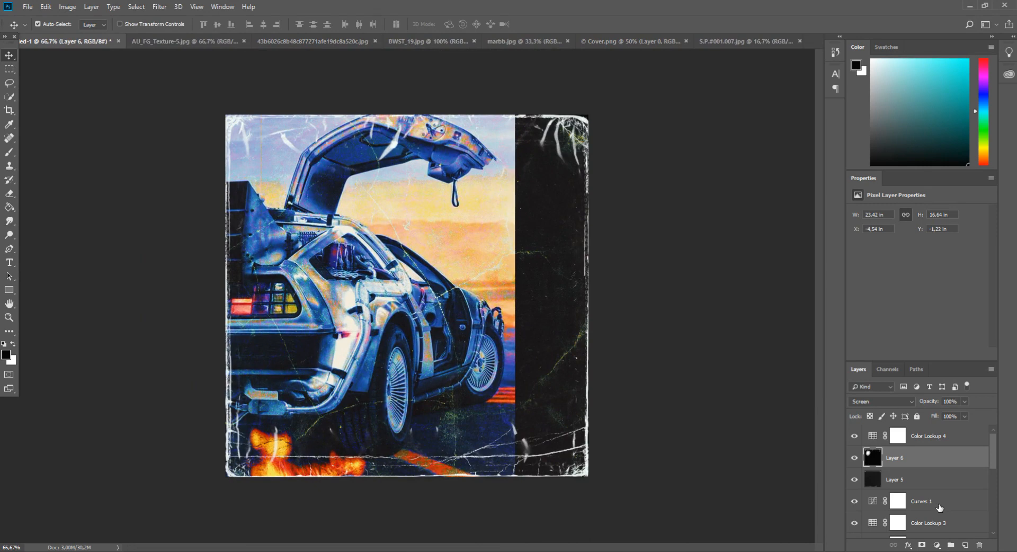
Create a layer group named Text directly above Layer 1
scroll(938, 505, down, 5)
click(922, 492)
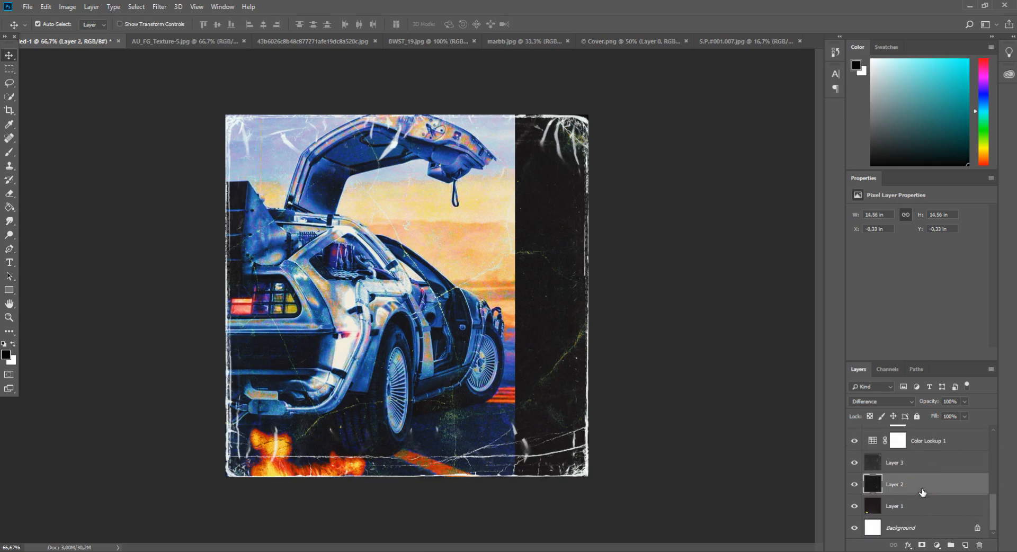
click(911, 507)
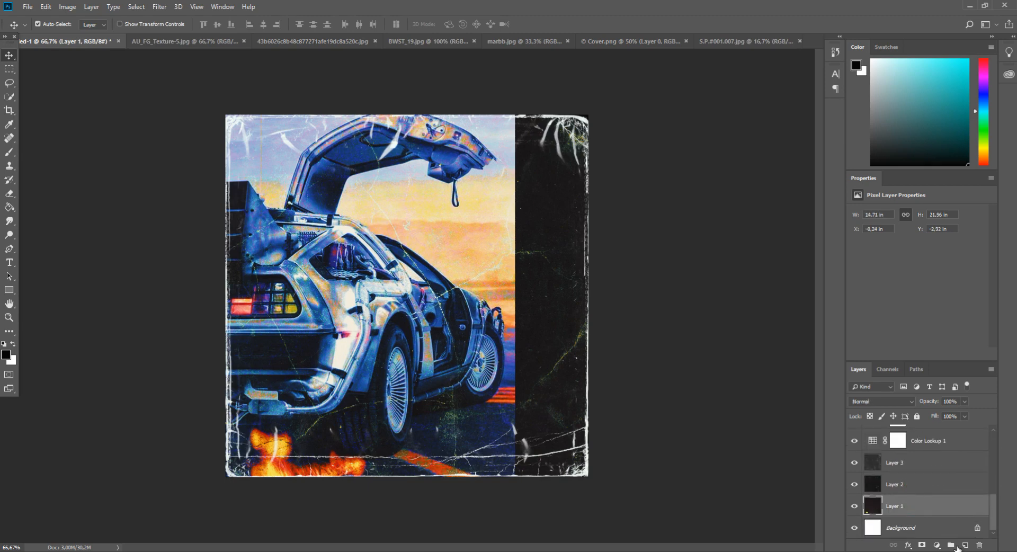
click(951, 545)
double_click(901, 503)
text(Text)
key(Return)
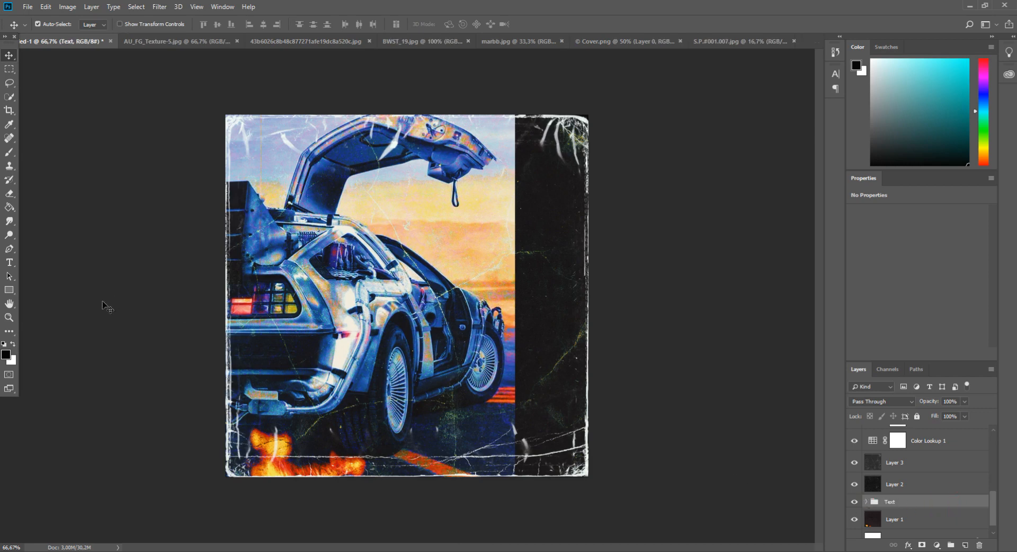
Add the word FUTURE inside the Text group in Ornamentum - FREE TRIAL Regular at 200 pt
click(9, 262)
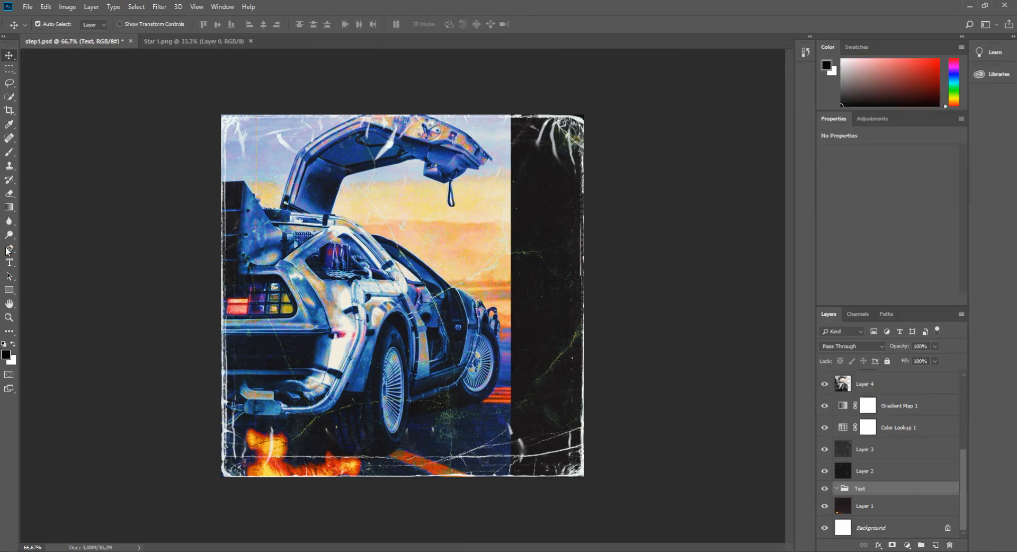
click(335, 299)
text(FUTURE)
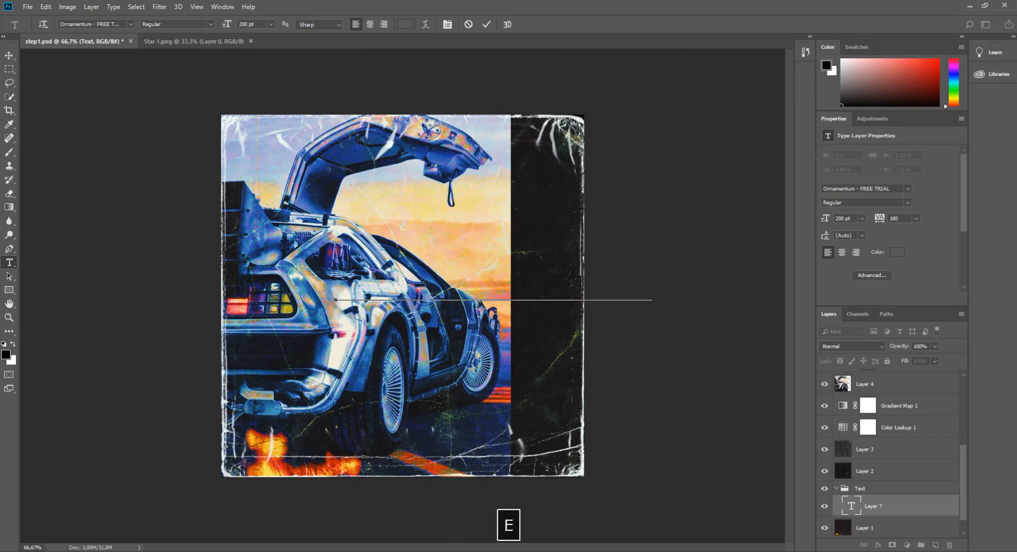
key(ctrl+a)
key(ctrl+Return)
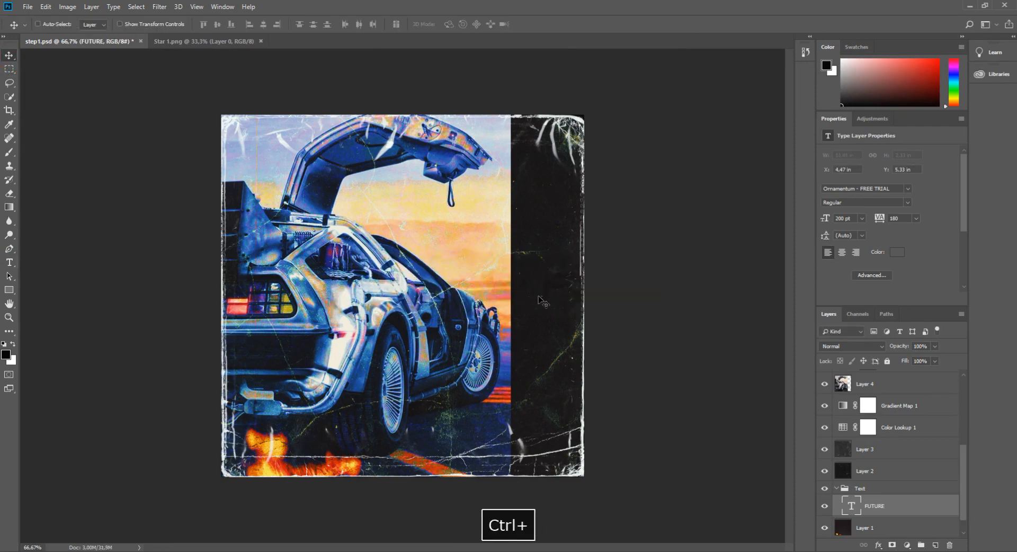
Rotate the FUTURE text to read upward and place it on the black strip at about X 11.33 in, Y 0.88 in
key(ctrl+t)
drag(681, 284, 508, 208)
drag(506, 339, 551, 356)
key(m)
key(Return)
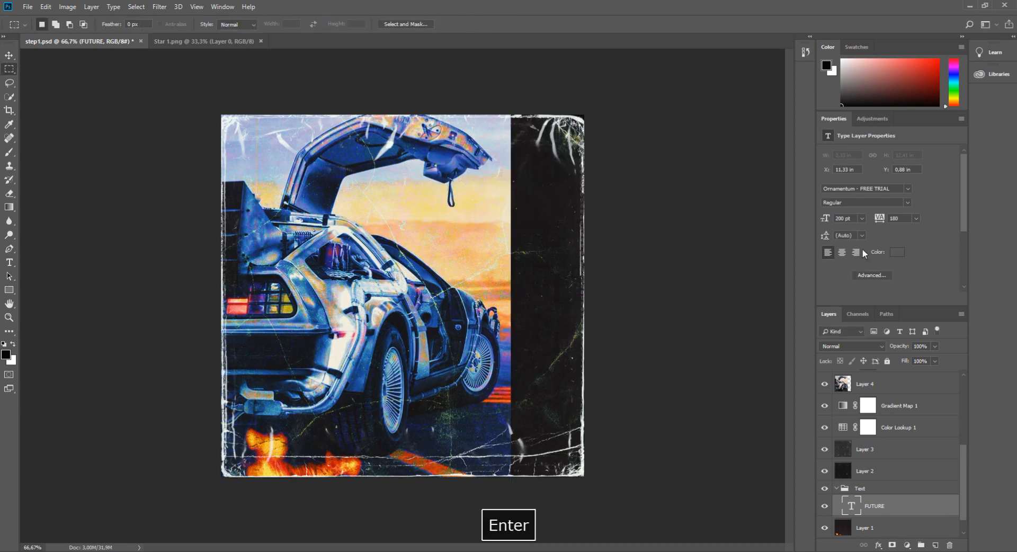
Apply the saved black chrome-edged style preset with Bevel & Emboss, Inner Shadow and Satin to the FUTURE text layer
click(902, 252)
click(619, 142)
click(911, 506)
double_click(912, 505)
click(561, 151)
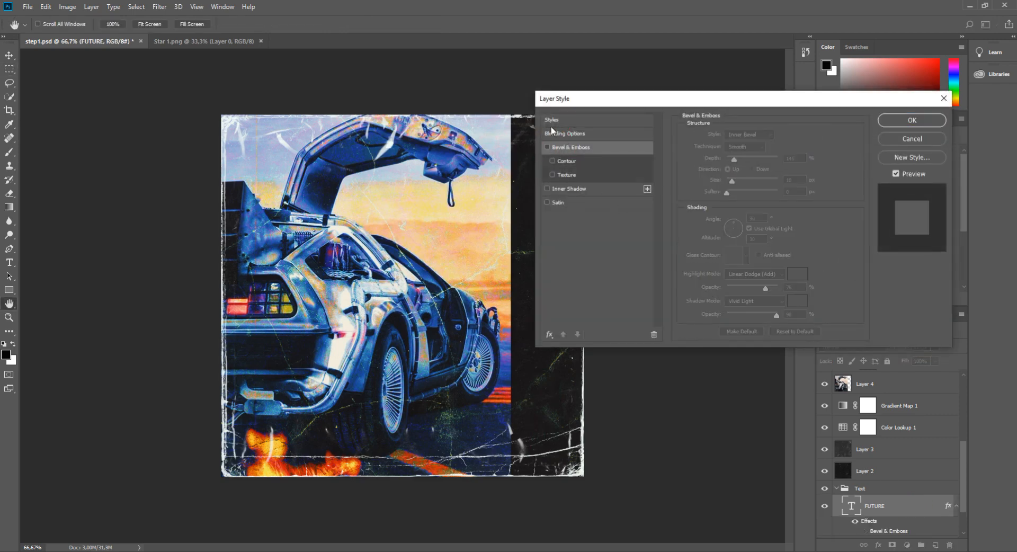
click(554, 120)
click(702, 179)
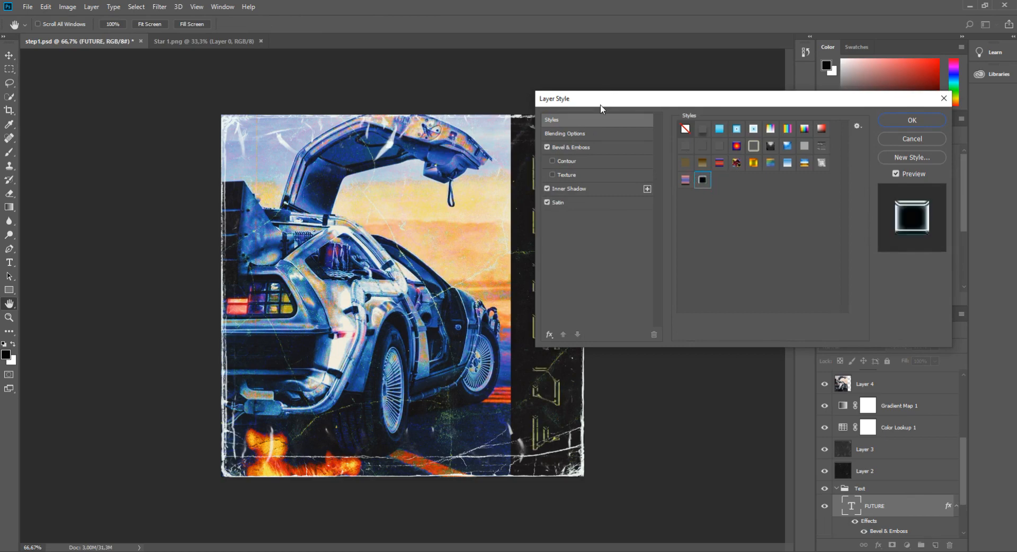
Set the FUTURE layer's Bevel & Emboss structure to 145% depth, 10 px size and 0 px soften
drag(601, 109, 698, 111)
click(665, 151)
double_click(887, 160)
text(15)
key(BackSpace)
text(4)
key(Tab)
text(10)
key(Tab)
text(0)
key(Tab)
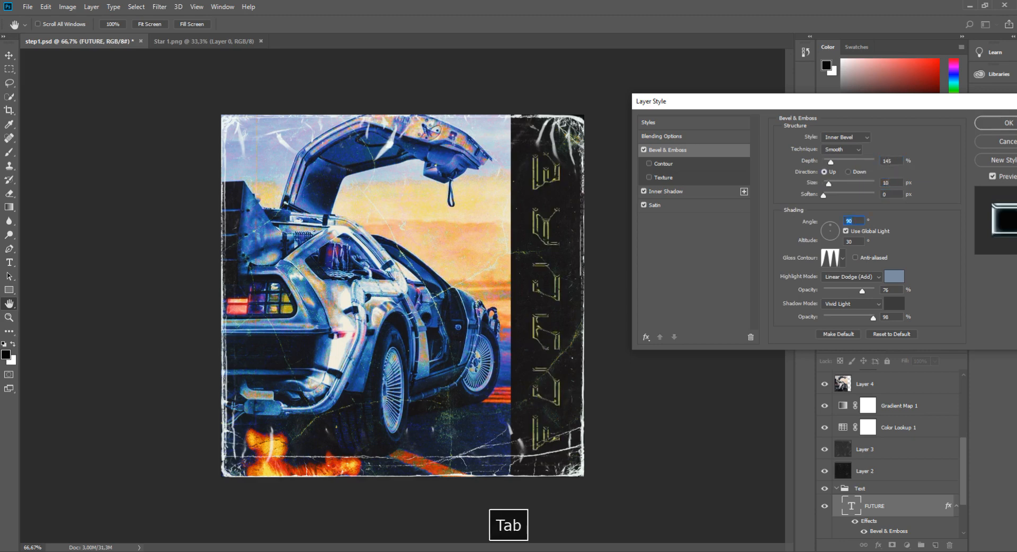
Set the bevel shading to 90° angle, 30° altitude and a Linear Dodge (Add) highlight in colour 798b9e
text(90)
key(Tab)
text(30)
key(Tab)
click(873, 277)
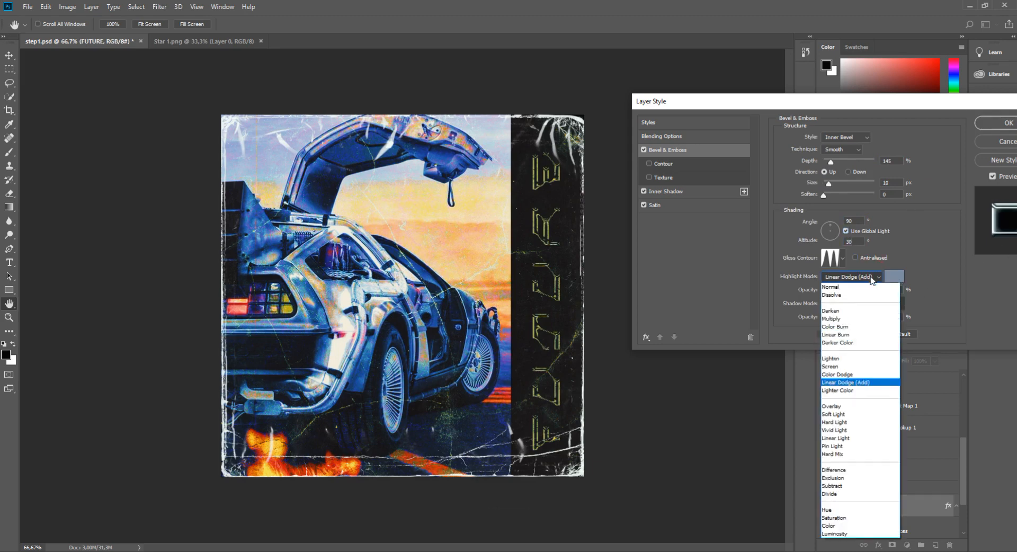
click(848, 383)
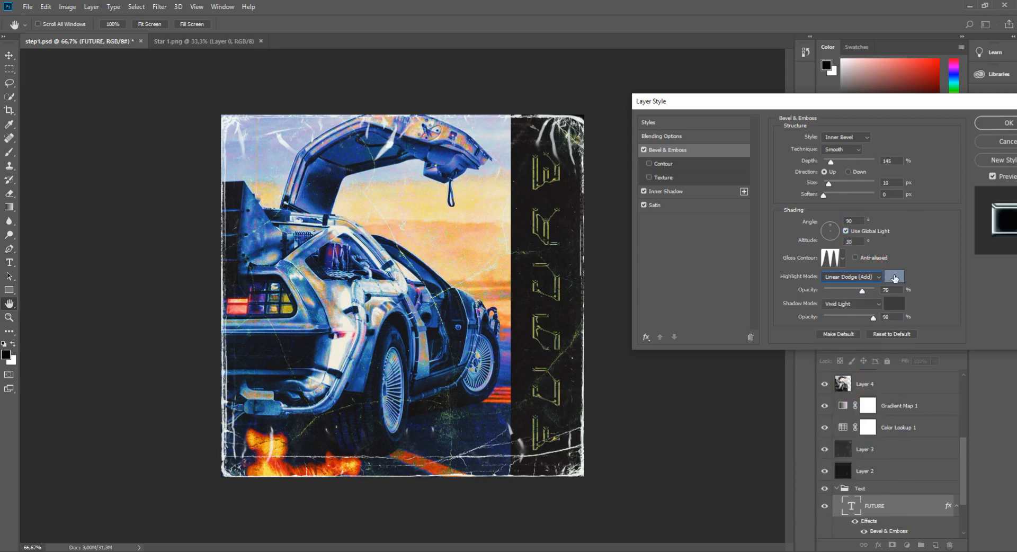
click(887, 289)
click(899, 279)
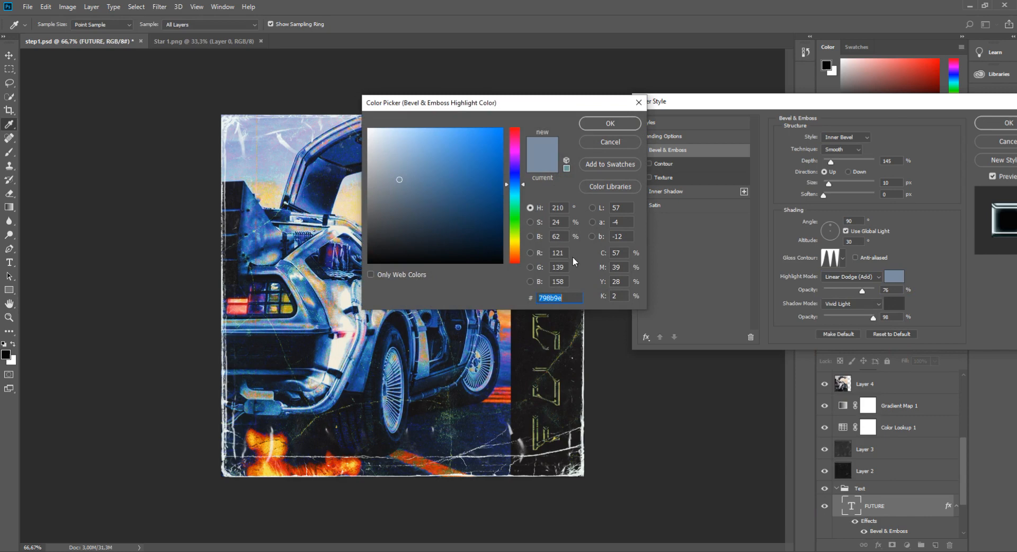
click(609, 123)
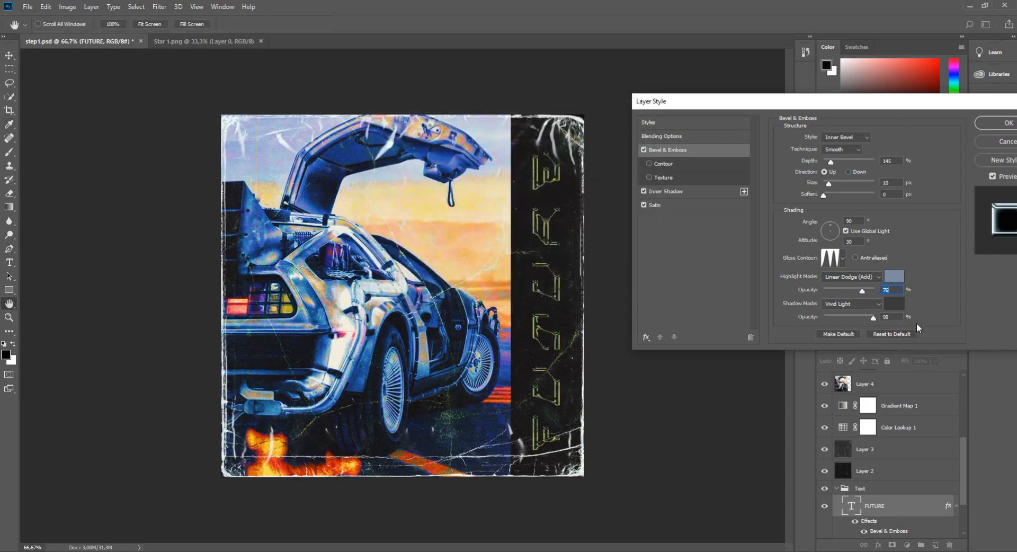
Set the bevel's shadow colour to 363636 with the Vivid Light shadow mode
click(897, 305)
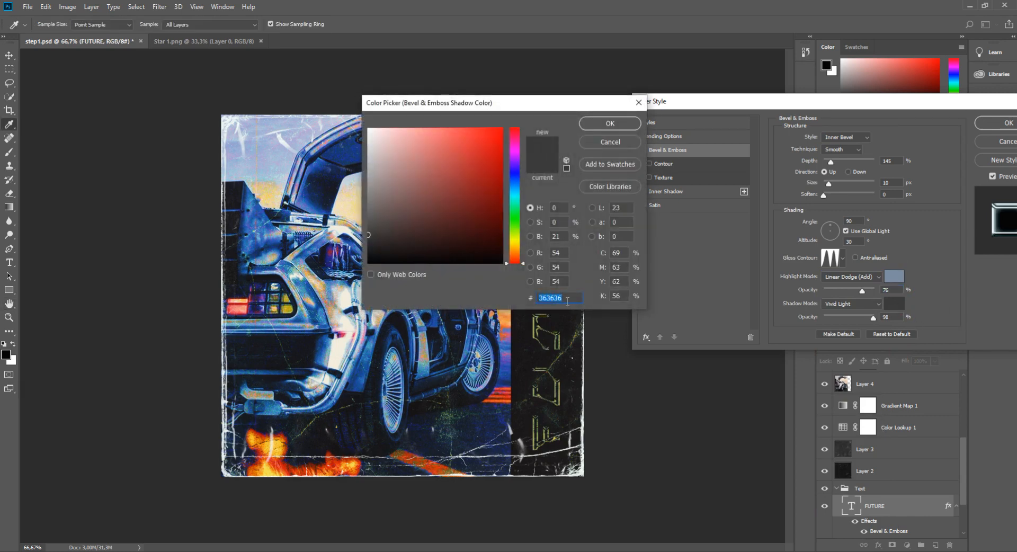
text(363636)
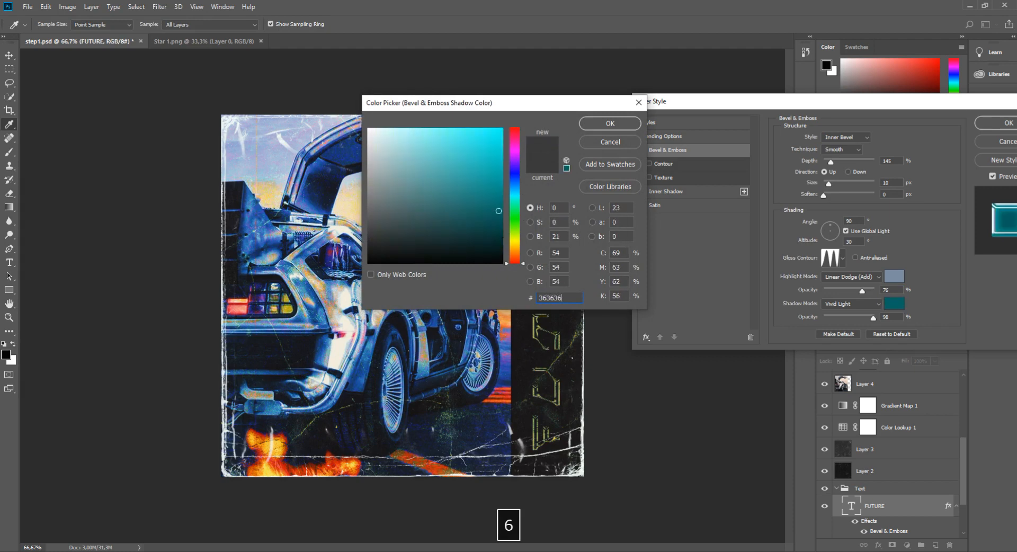
click(604, 124)
click(853, 304)
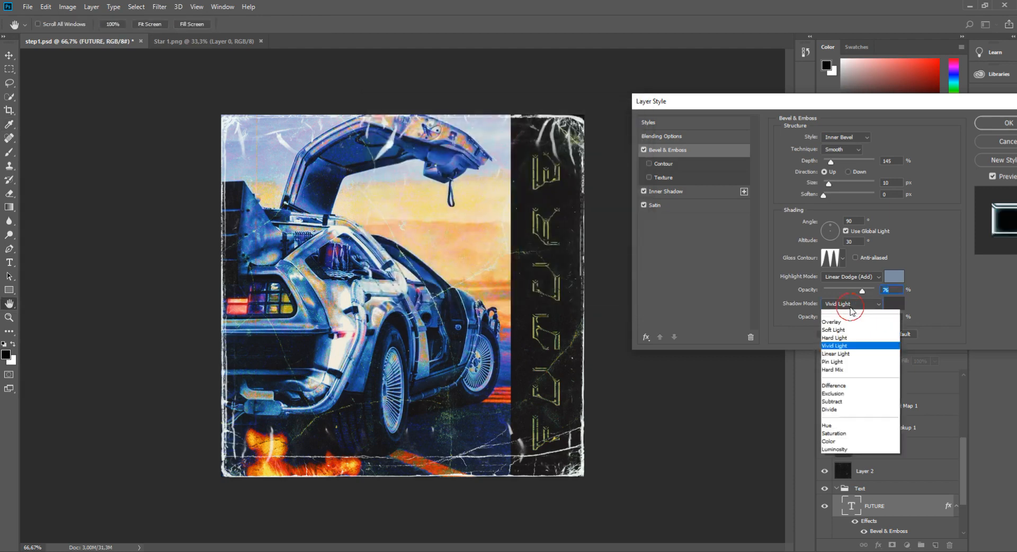
click(834, 457)
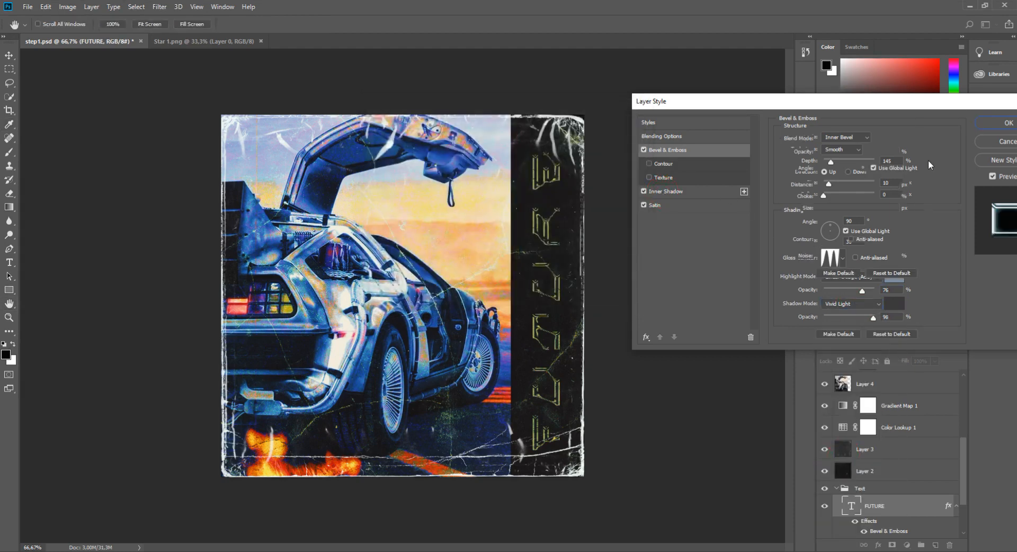
Set the FUTURE layer's Inner Shadow colour to E5FFFF
click(890, 138)
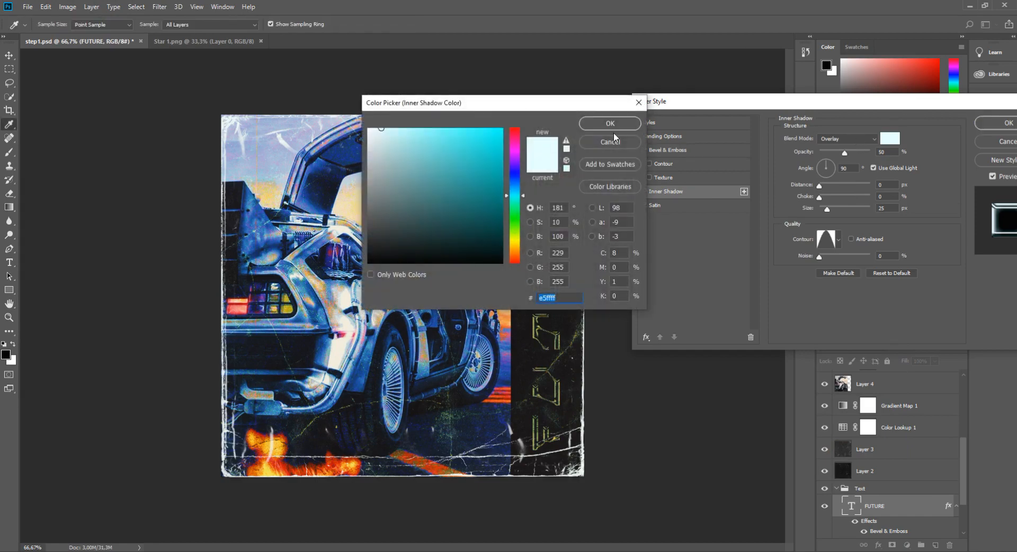
text(E5FF)
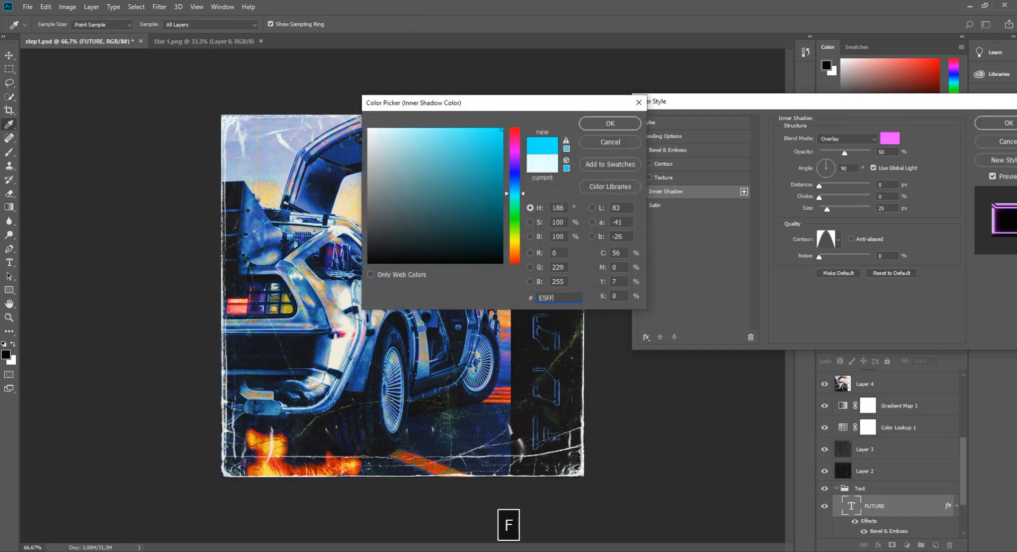
text(FF)
click(610, 123)
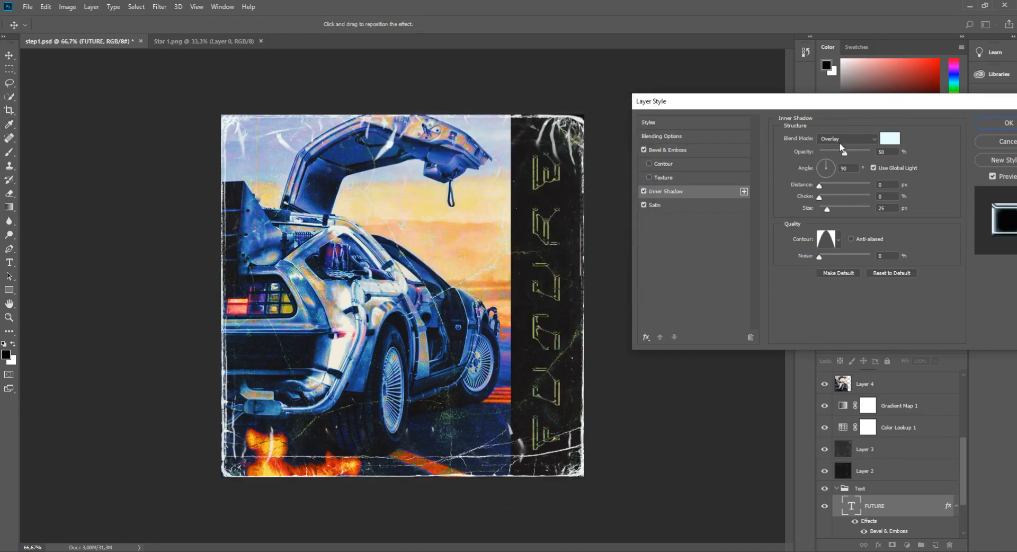
Set the Inner Shadow to Overlay, 50% opacity, 90° angle, 0 px distance, 0% choke and 25 px size
click(837, 139)
click(840, 269)
drag(885, 151, 822, 143)
text(50)
key(Tab)
text(90)
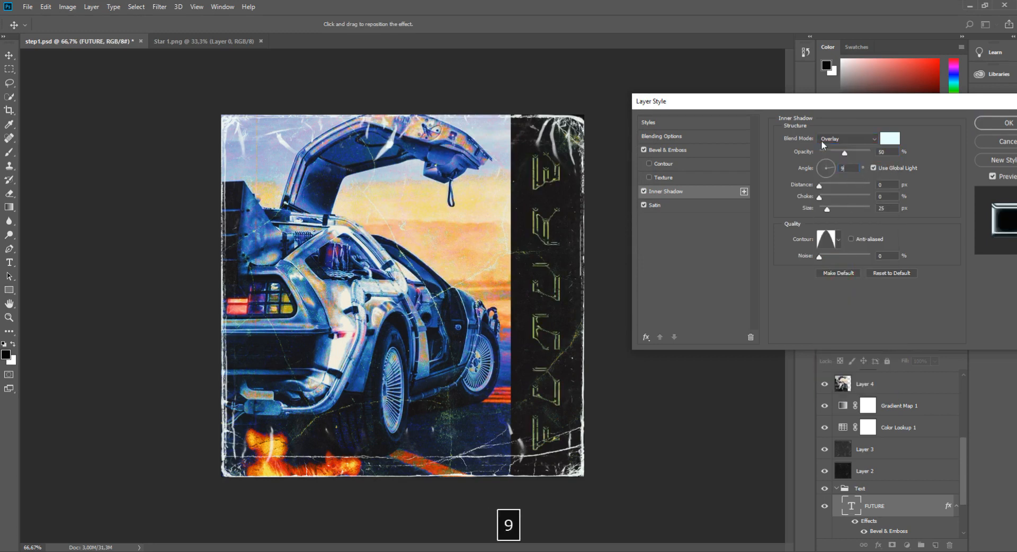
key(Tab)
text(0)
key(Tab)
text(0)
key(Tab)
text(25)
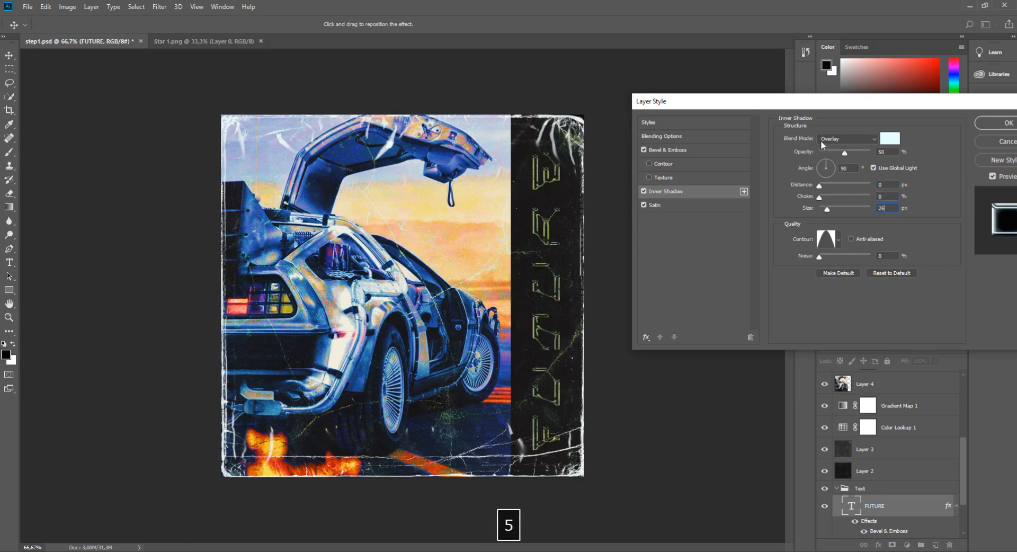
Use the Cone contour for the Inner Shadow and accept its curve
click(839, 240)
click(840, 264)
click(776, 264)
click(789, 265)
click(824, 242)
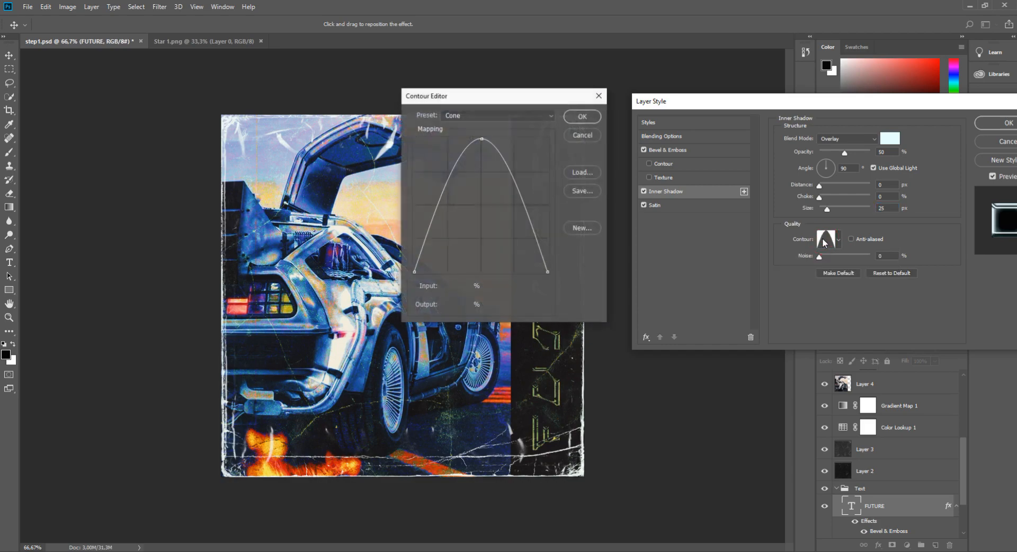
click(588, 114)
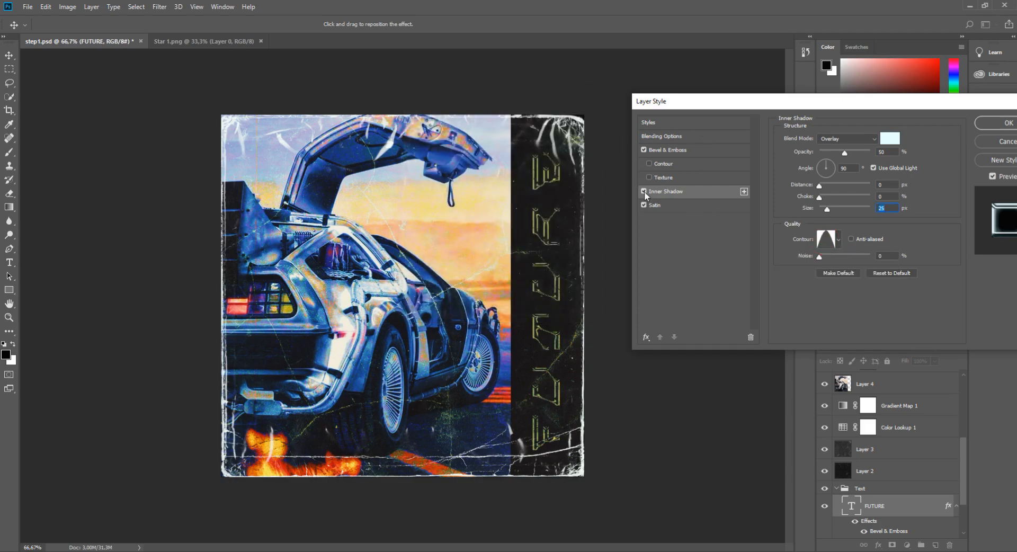
Set the FUTURE layer's Satin colour to 4A4A4A with the Screen blend mode
click(661, 205)
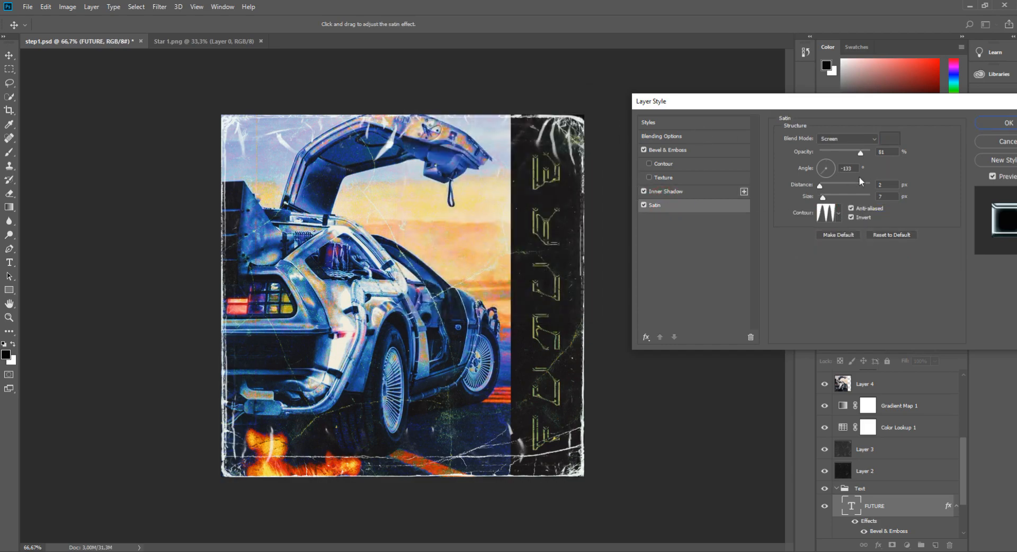
click(890, 141)
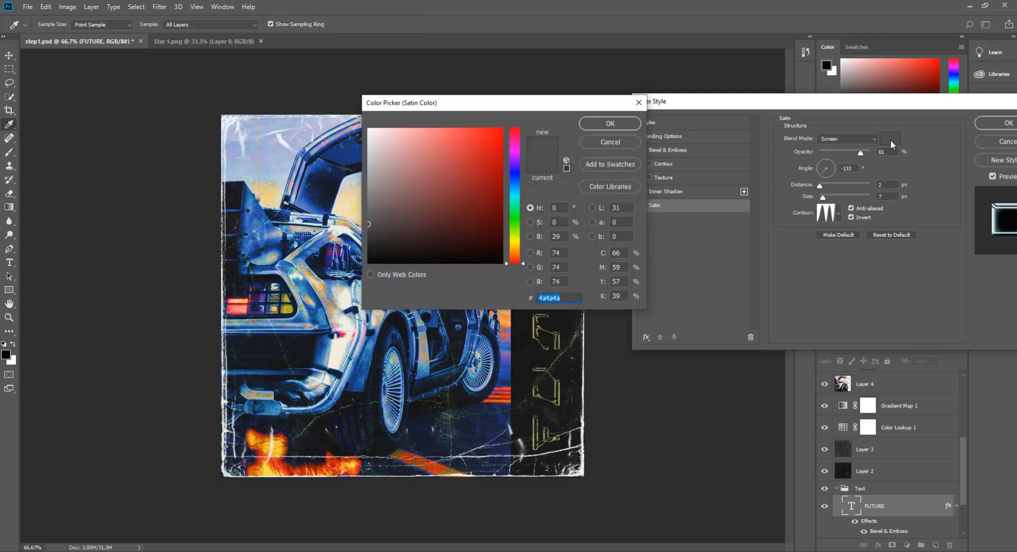
text(4A4A4A)
key(Return)
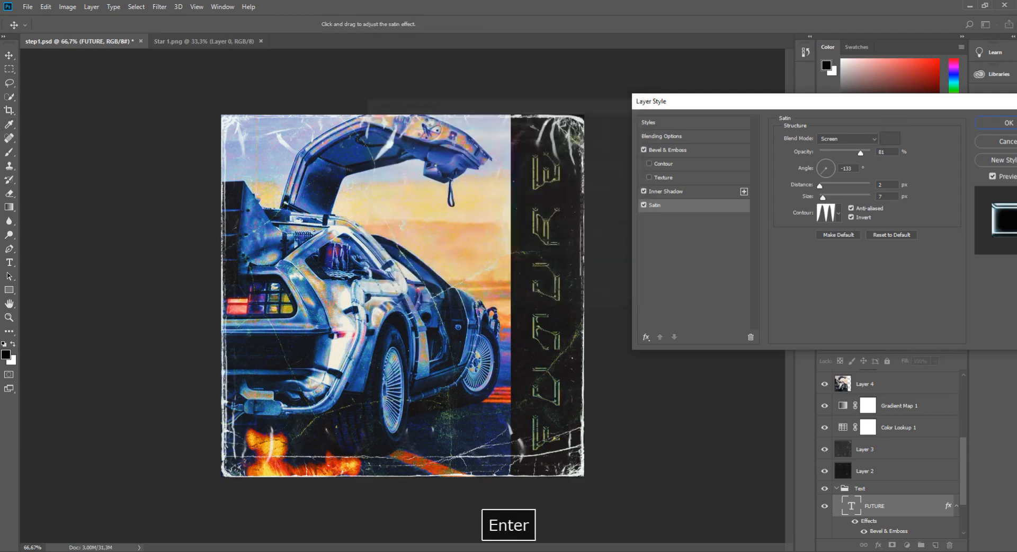
click(847, 138)
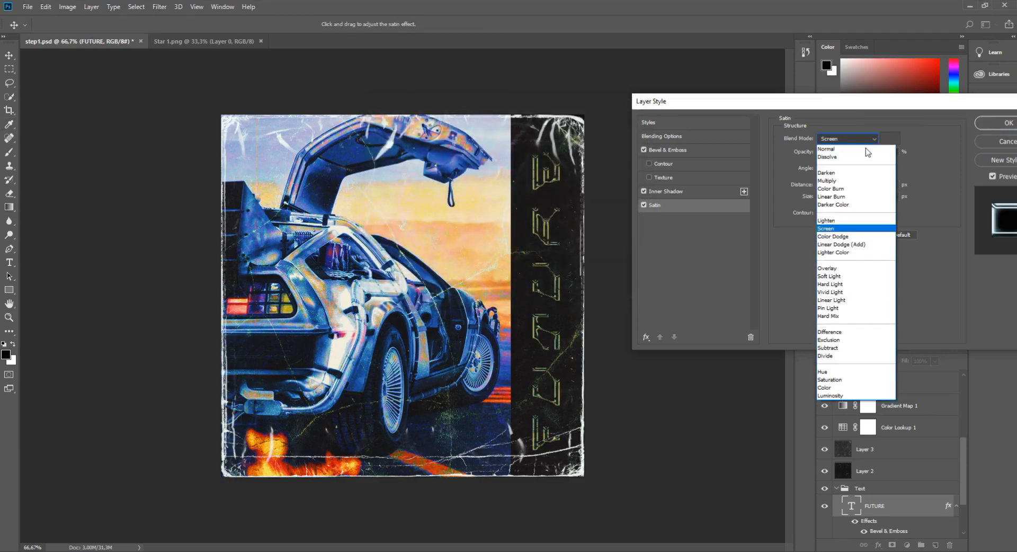
click(825, 228)
Set the Satin effect to 81% opacity, -133° angle, 2 px distance and 7 px size, and apply the layer style
text(81)
click(847, 168)
text(-133)
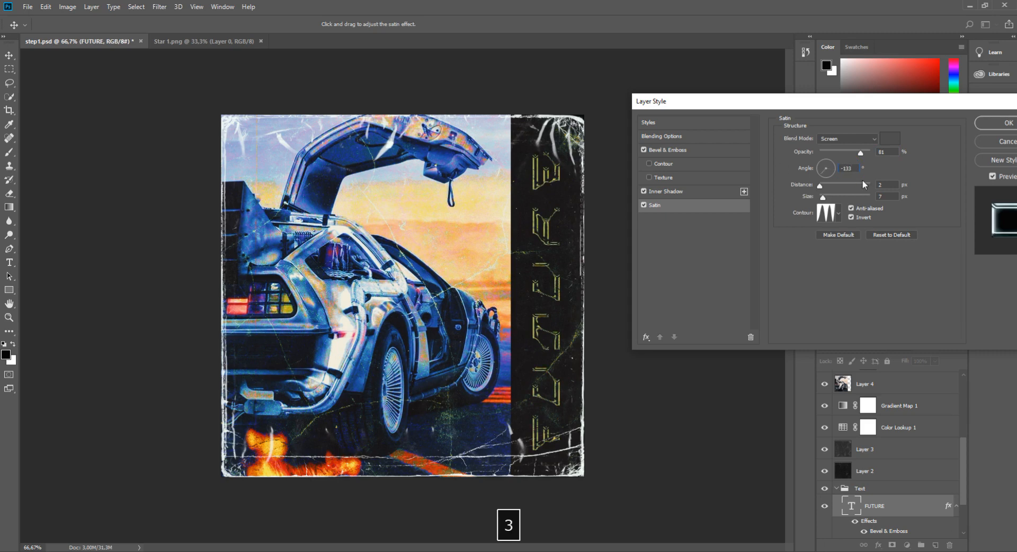
click(879, 184)
text(2)
key(Tab)
text(7)
key(Tab)
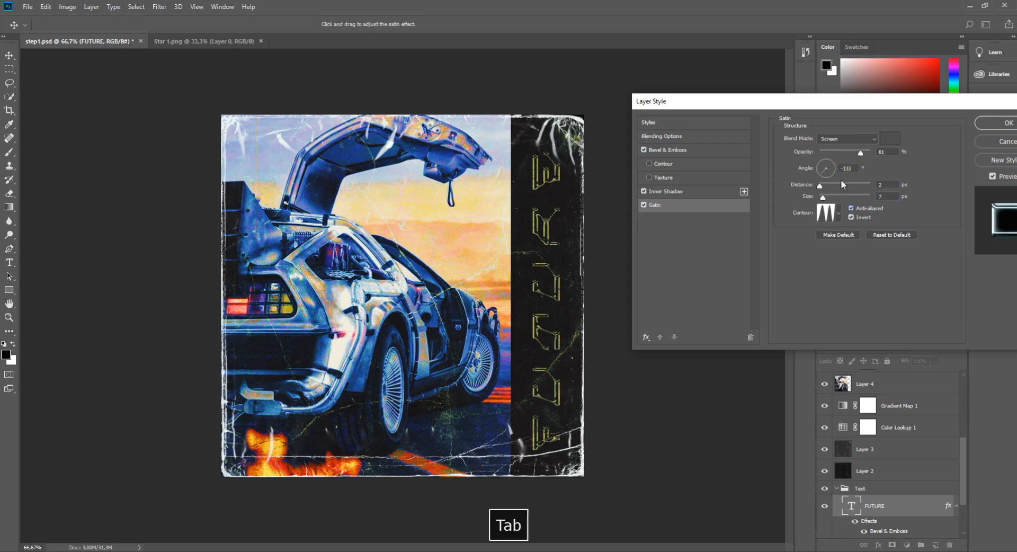
click(839, 214)
drag(929, 108, 828, 82)
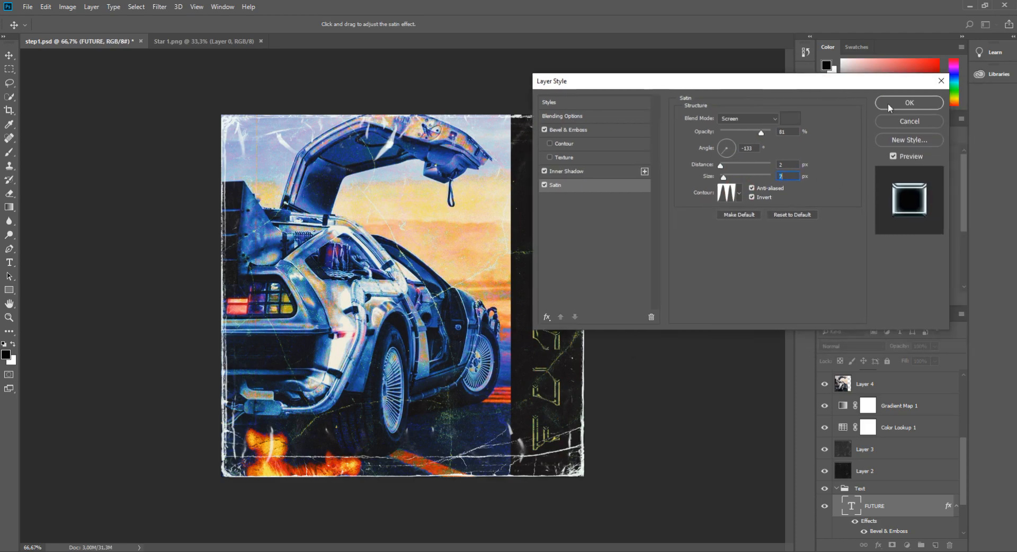
click(887, 104)
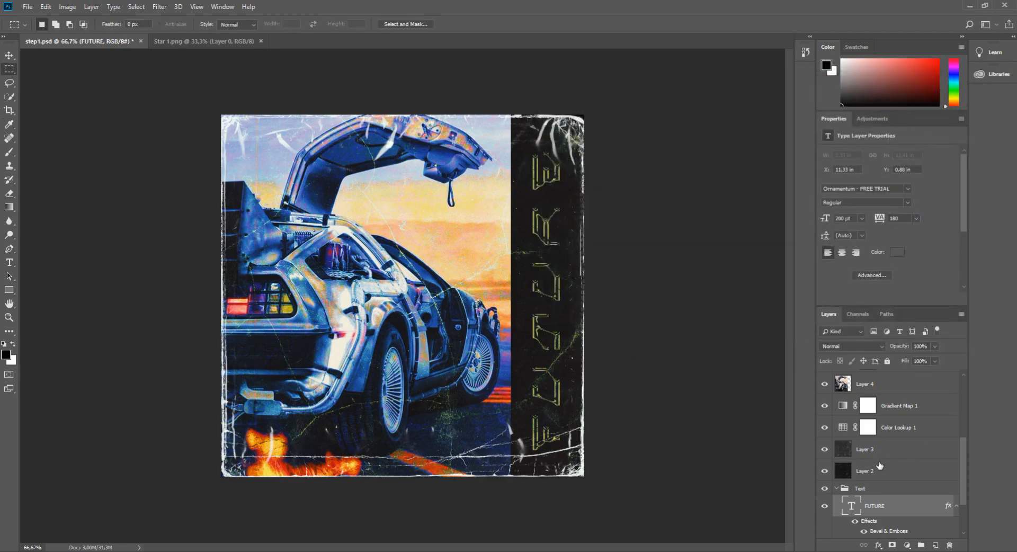
Set the FUTURE text's font size to 207 pt and its tracking to 100
key(ctrl+plus)
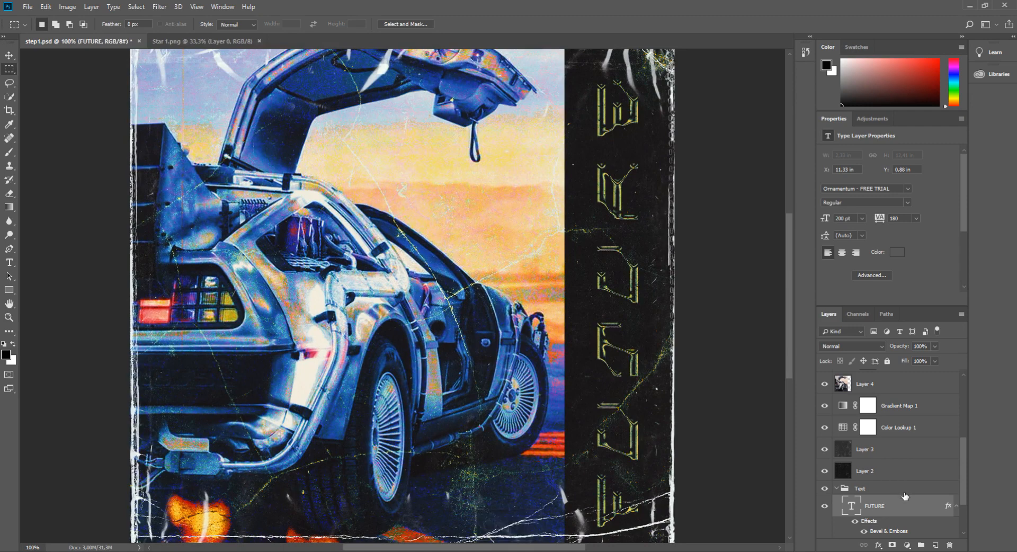
scroll(900, 497, down, 2)
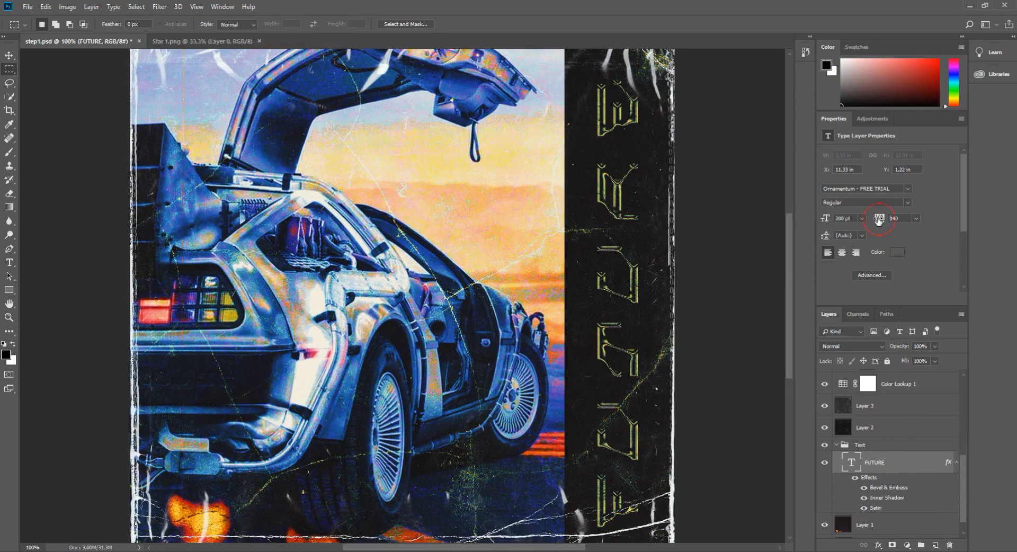
key(Return)
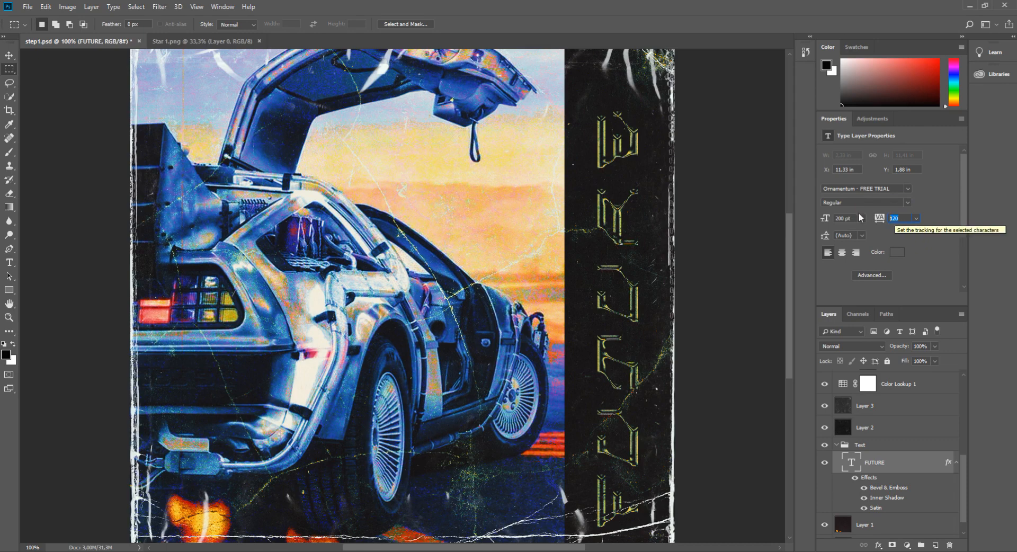
drag(825, 218, 836, 222)
click(903, 218)
text(10)
key(Return)
text(0)
key(Return)
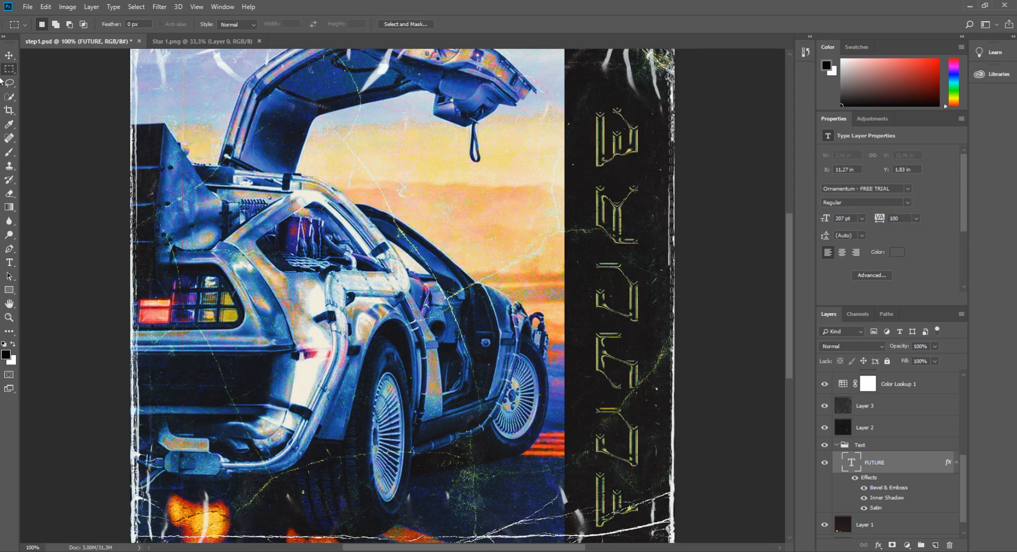
Move the FUTURE text within the black strip so its centre sits at about X 904 px, Y 512 px
key(ctrl+t)
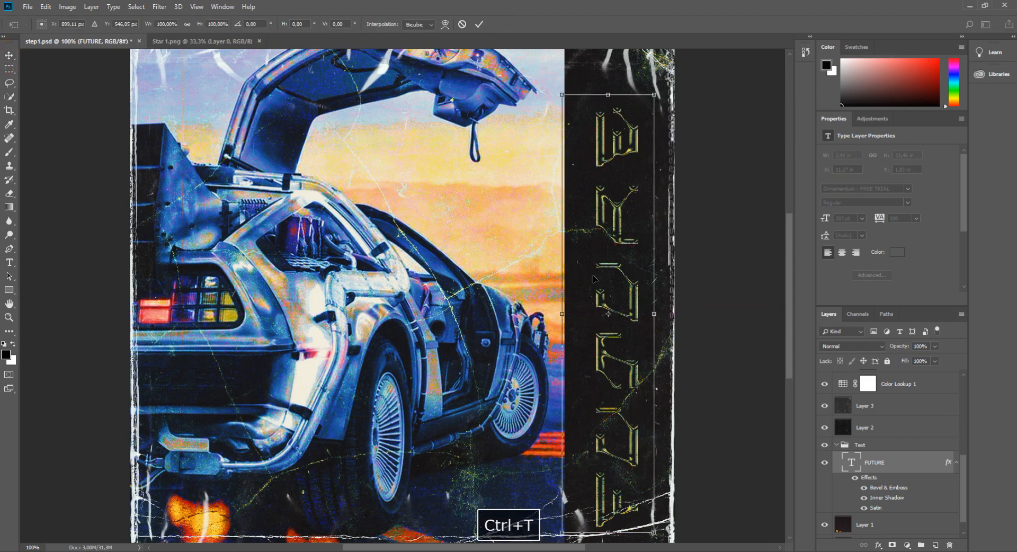
drag(614, 274, 619, 259)
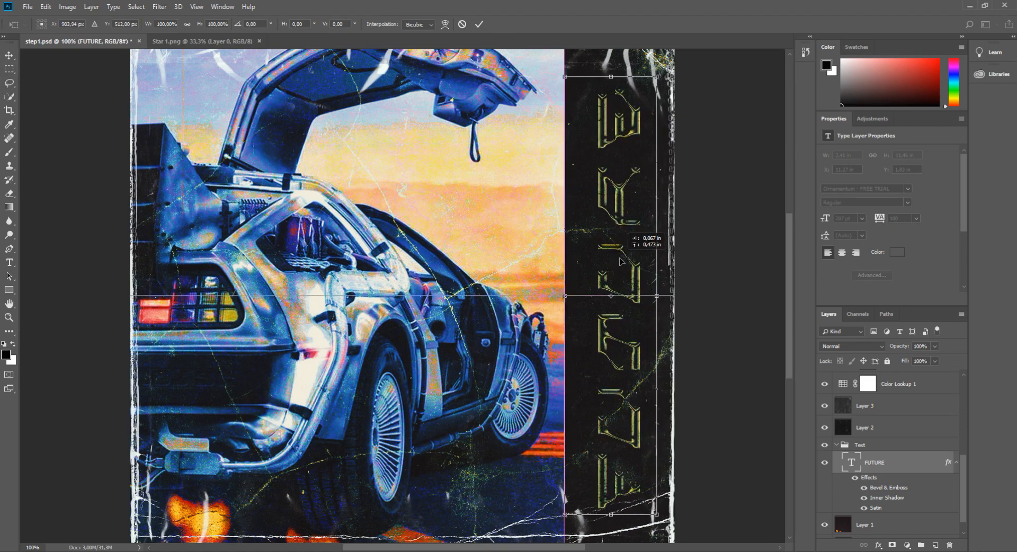
drag(621, 261, 621, 260)
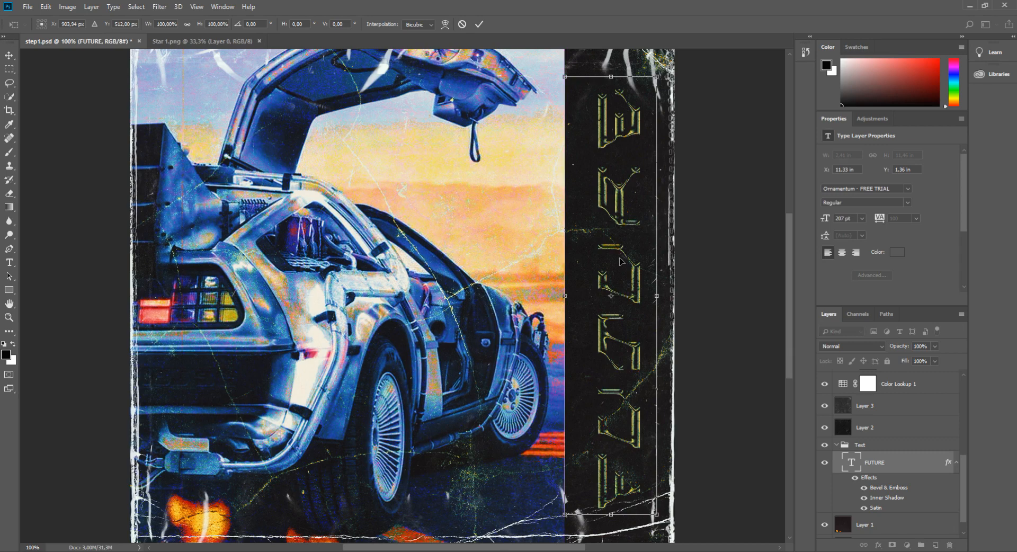
scroll(620, 259, down, 1)
key(Return)
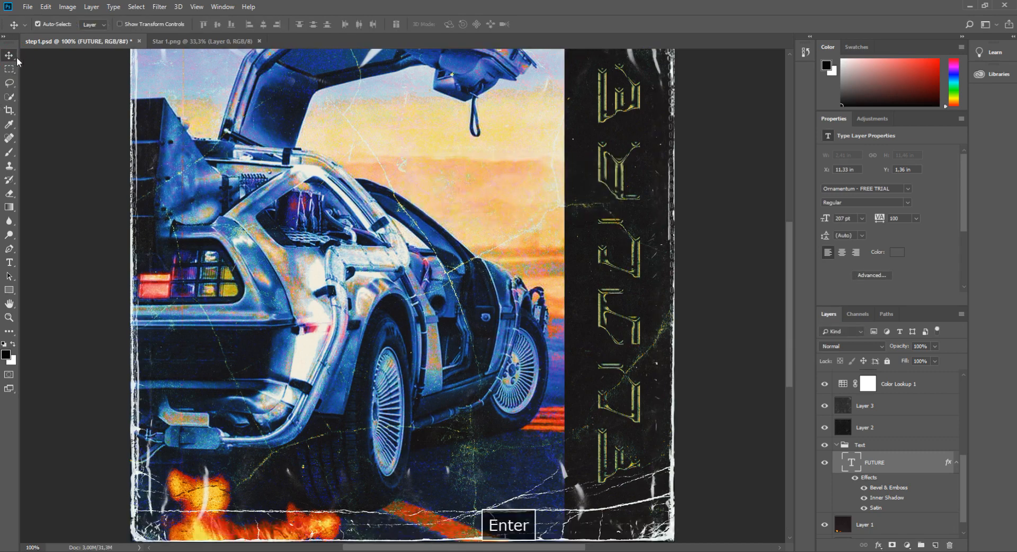
Duplicate the FUTURE text layer as FUTURE copy
scroll(683, 324, up, 3)
scroll(893, 461, down, 1)
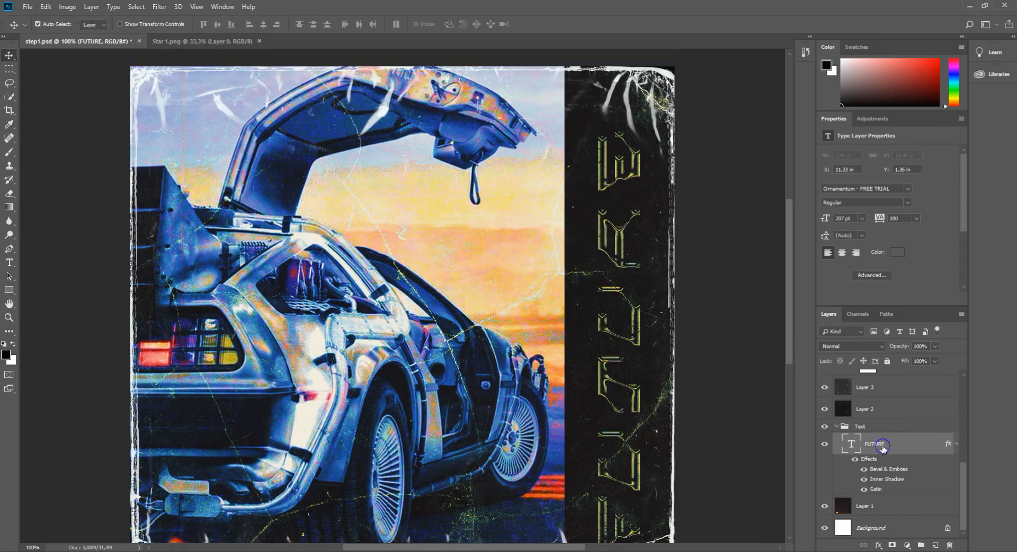
right_click(882, 447)
click(778, 141)
key(Return)
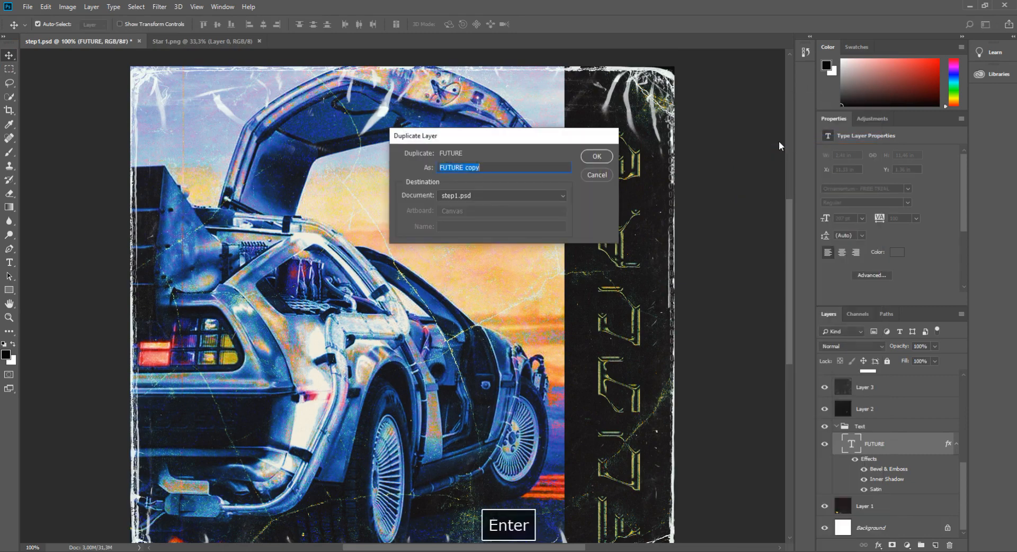
Convert FUTURE copy to a smart object and start a Motion Blur filter on it at a 90° angle
click(160, 7)
click(188, 126)
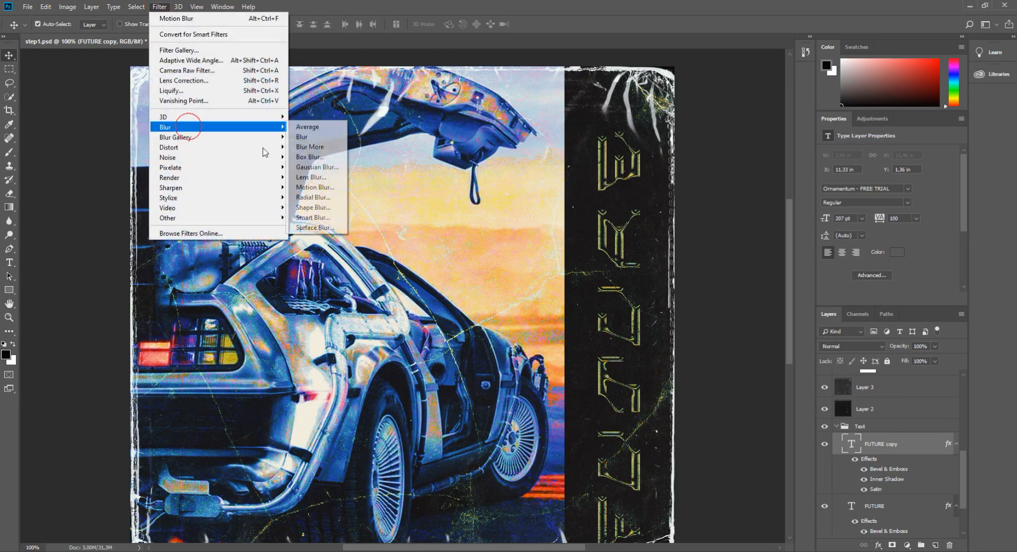
click(313, 187)
click(524, 210)
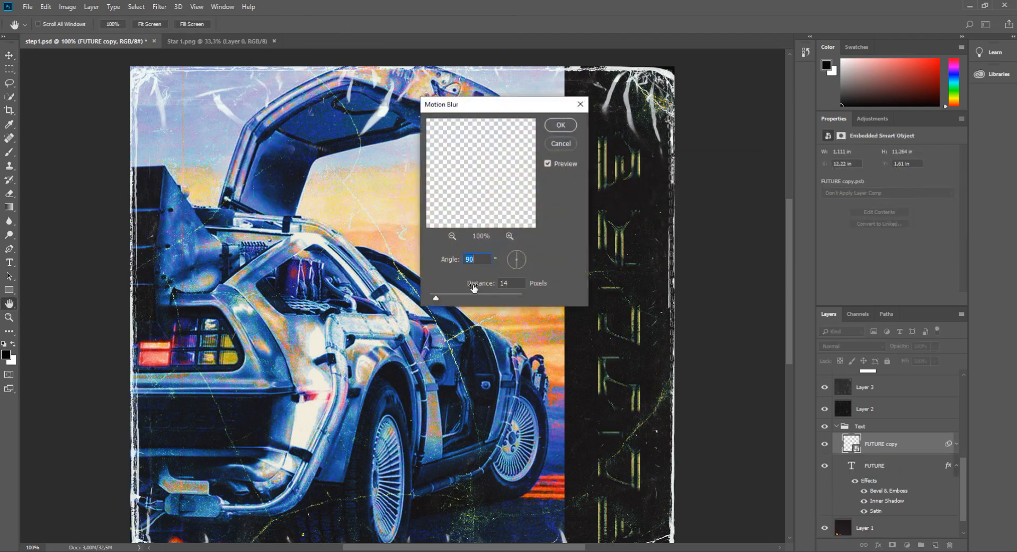
text(90)
key(Tab)
Try Motion Blur distances of 13, 14, 18 and 25 pixels on FUTURE copy
text(13)
key(ctrl+a)
text(14)
key(ctrl+a)
text(18)
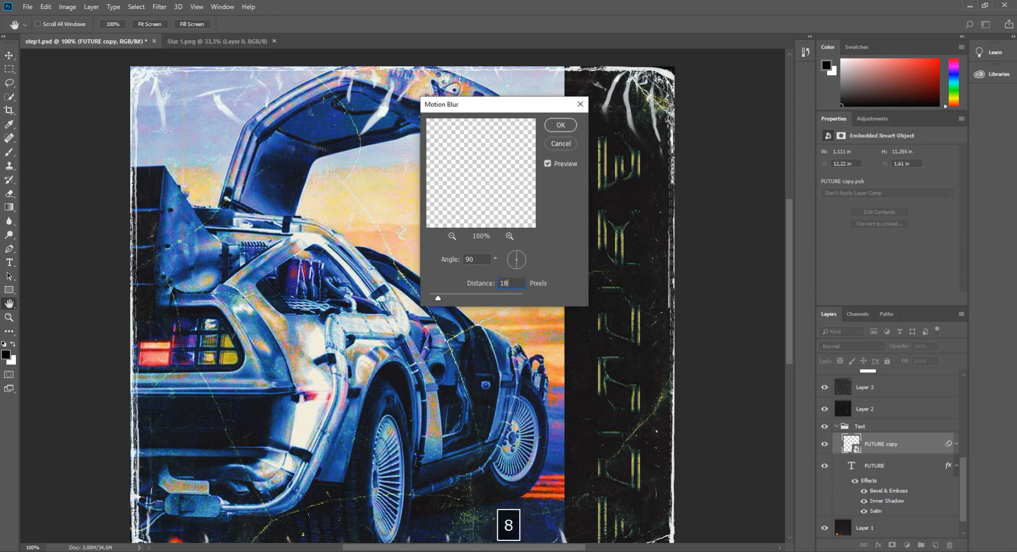
key(ctrl+a)
text(25)
key(ctrl+minus)
key(ctrl+plus)
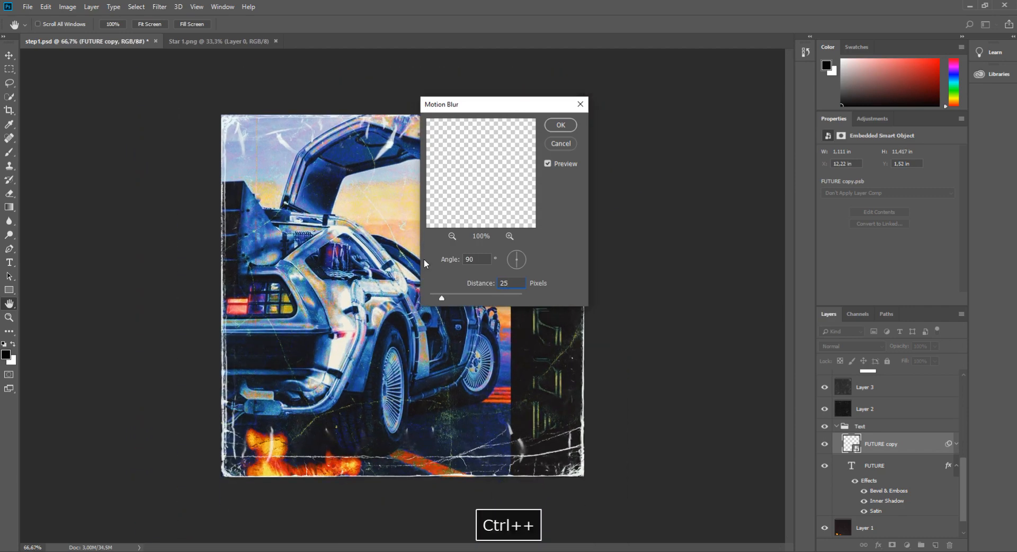
Set the Motion Blur distance to 14 pixels and apply the filter to FUTURE copy
click(511, 283)
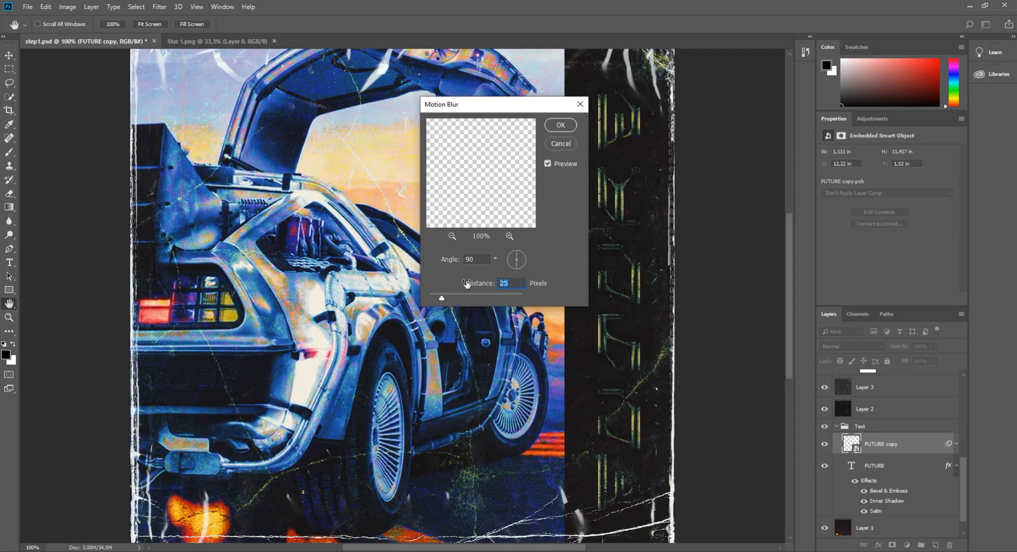
key(ctrl+a)
text(10)
key(ctrl+a)
text(1)
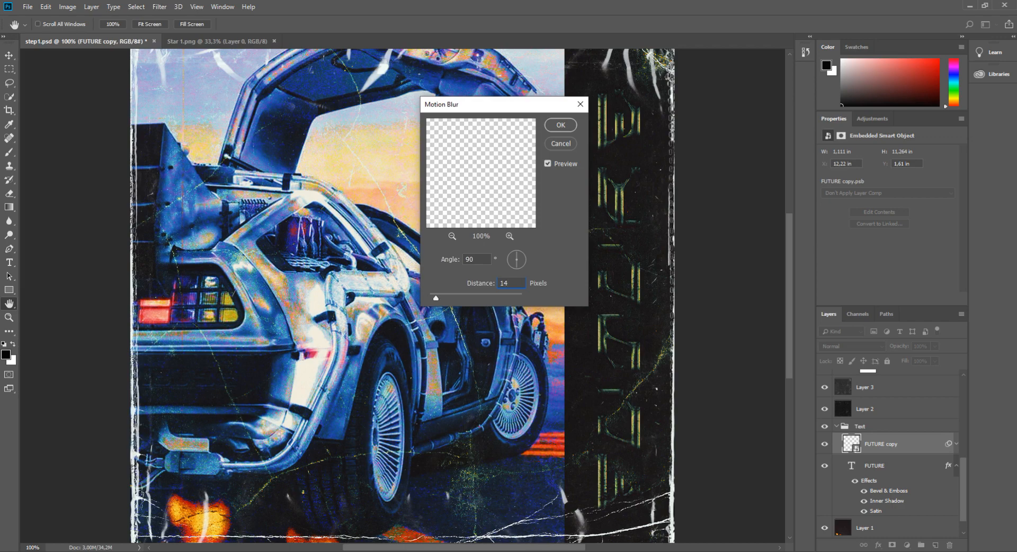
key(Return)
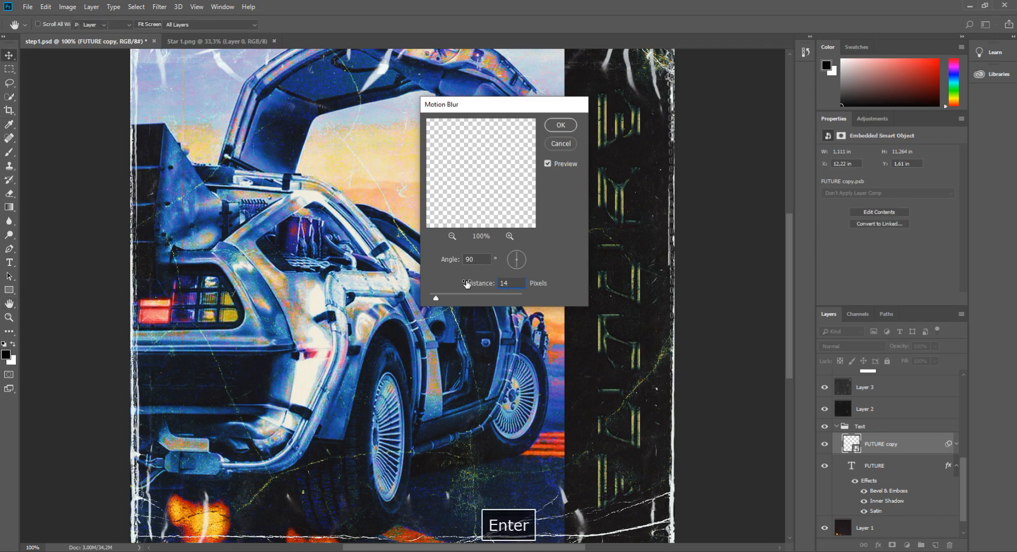
Add a Hue/Saturation adjustment layer directly above the Text group, clip it to the group and collapse the group
click(883, 426)
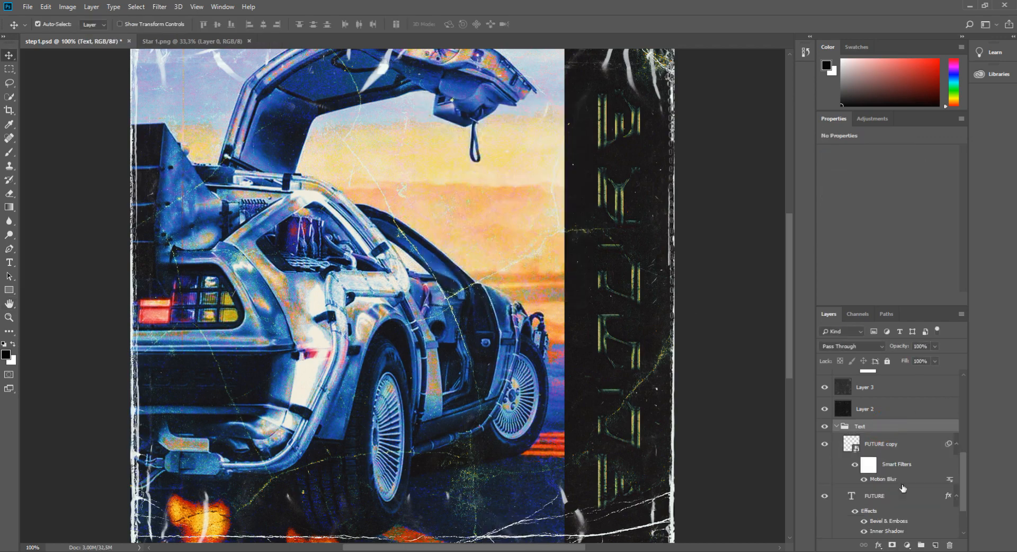
click(906, 544)
click(899, 438)
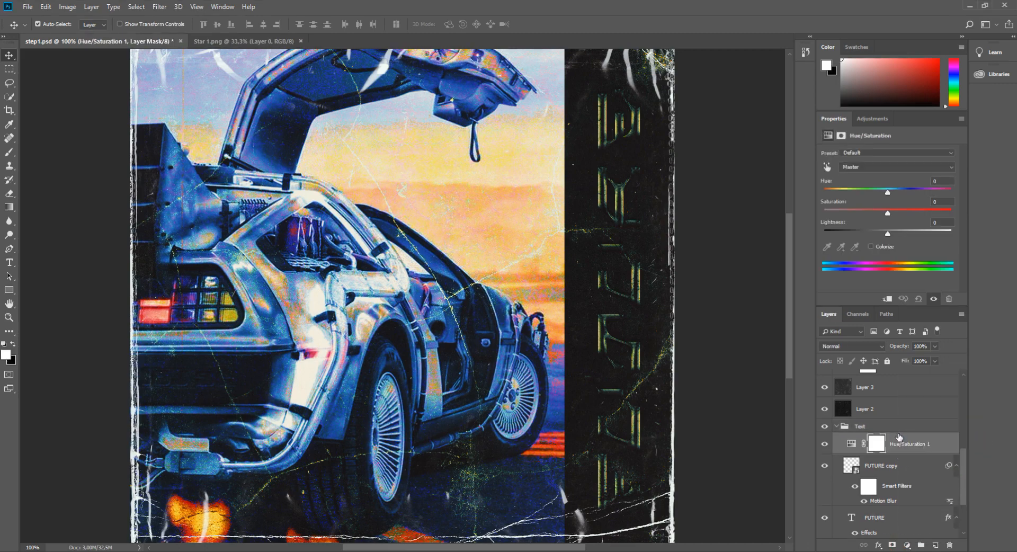
drag(899, 444, 899, 420)
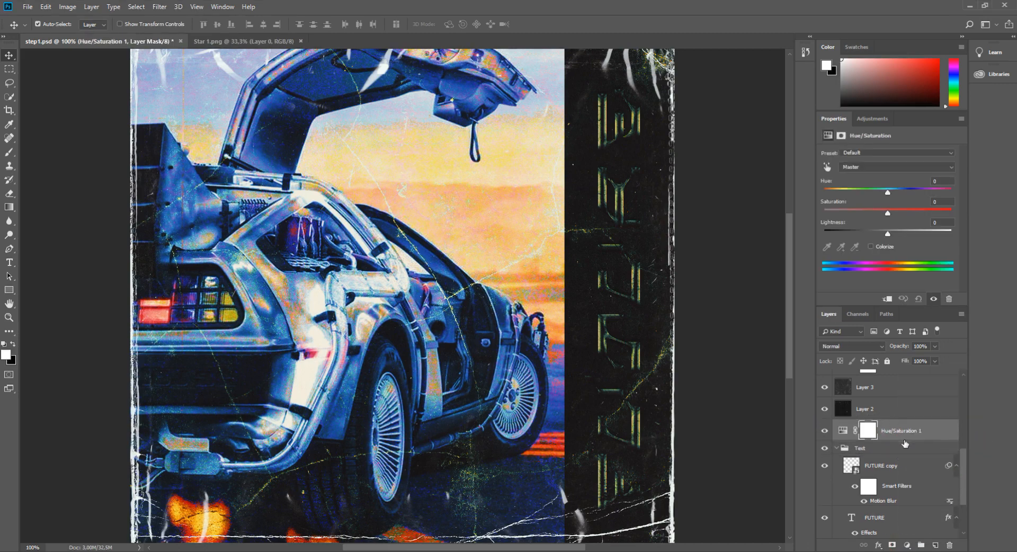
alt+click(842, 440)
click(836, 449)
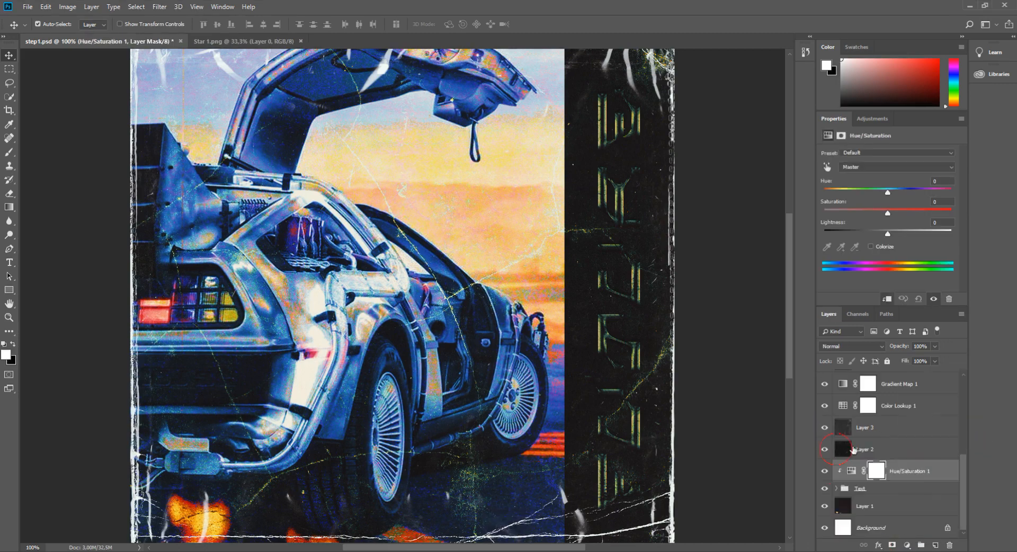
Shift the clipped Hue/Saturation layer's hue to +94 to turn the text's glow bluish
drag(908, 189, 930, 189)
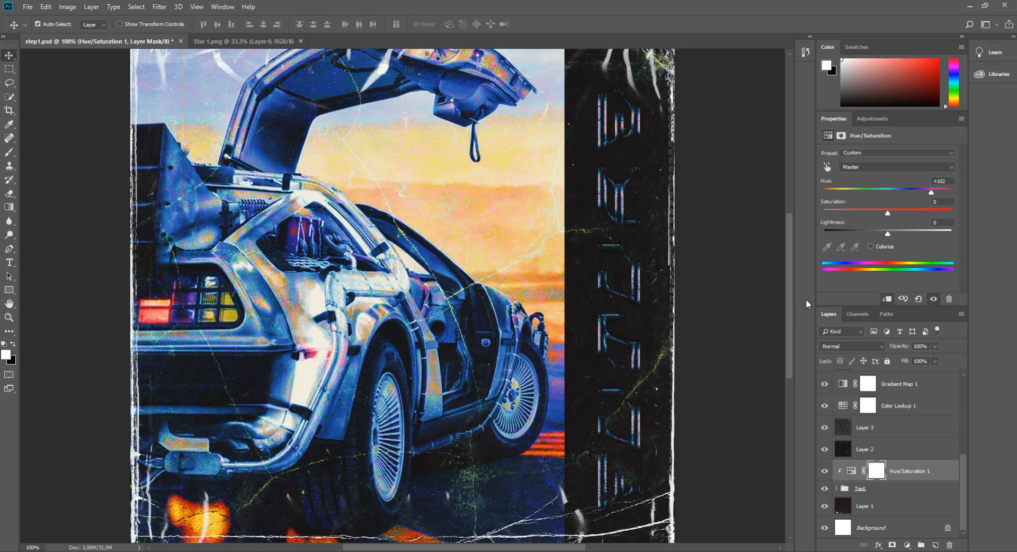
drag(792, 295, 792, 294)
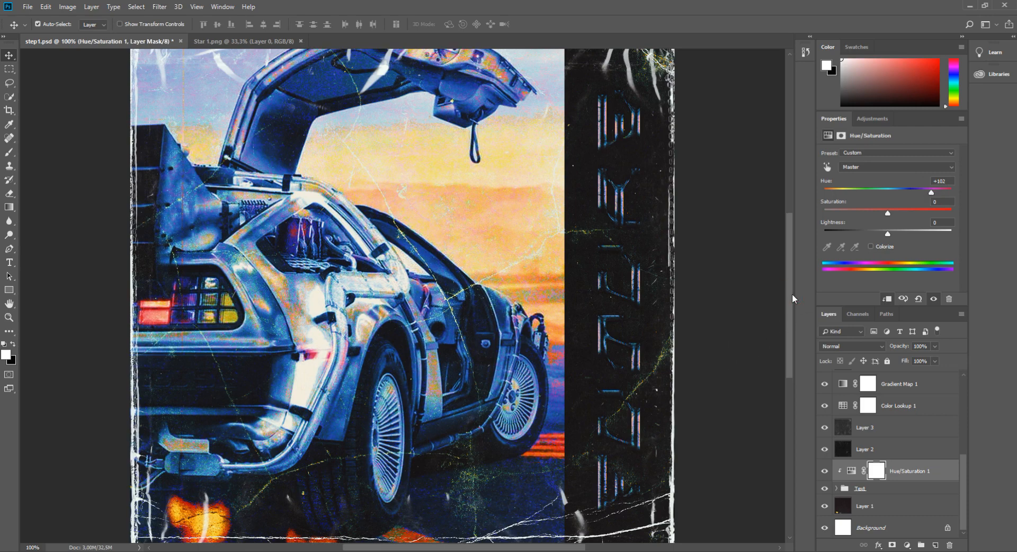
drag(930, 192, 929, 194)
drag(792, 297, 793, 319)
key(ctrl+minus)
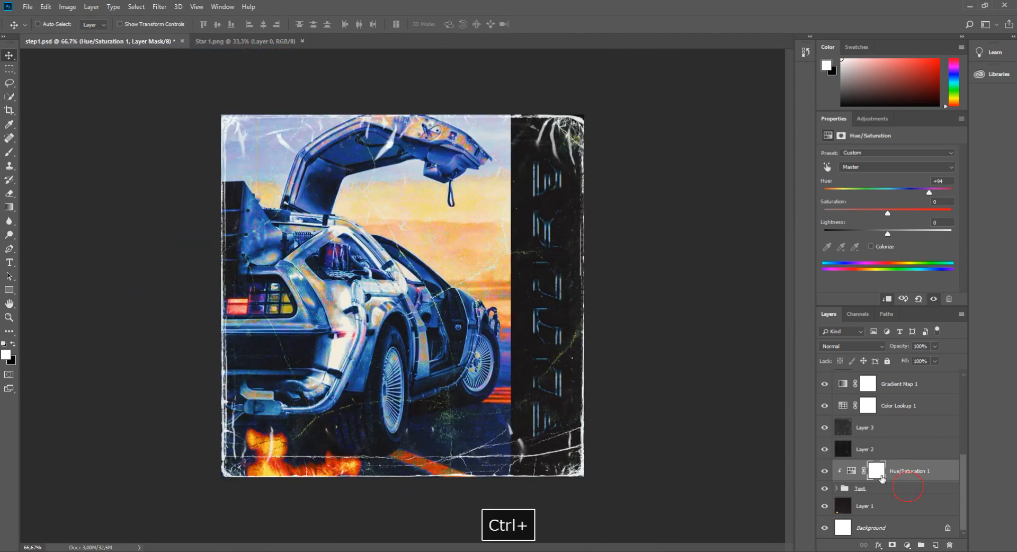
Move the Text group and its Hue/Saturation layer together so their centre sits at about X 924 px, Y 512.5 px
ctrl+click(909, 488)
key(ctrl+t)
key(Return)
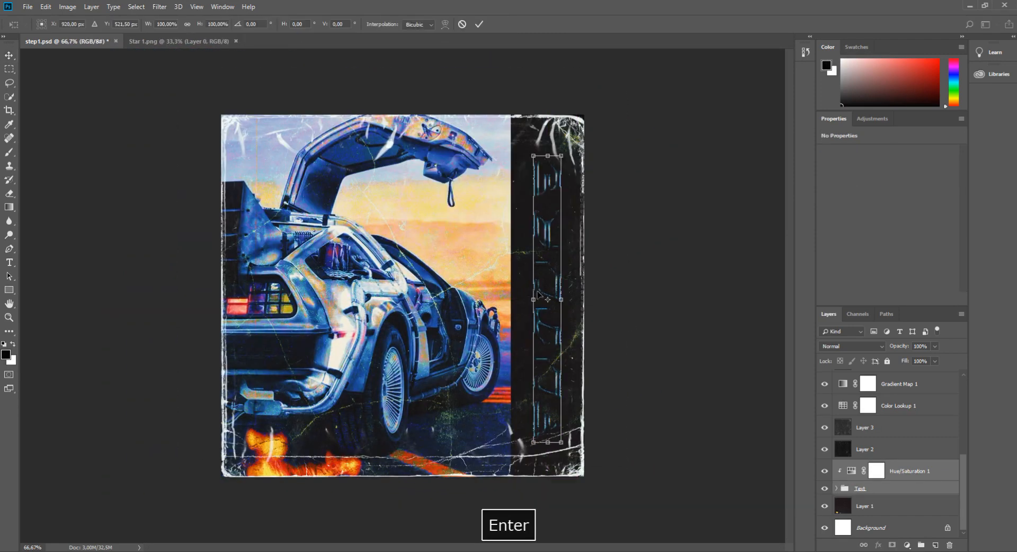
drag(543, 315, 546, 307)
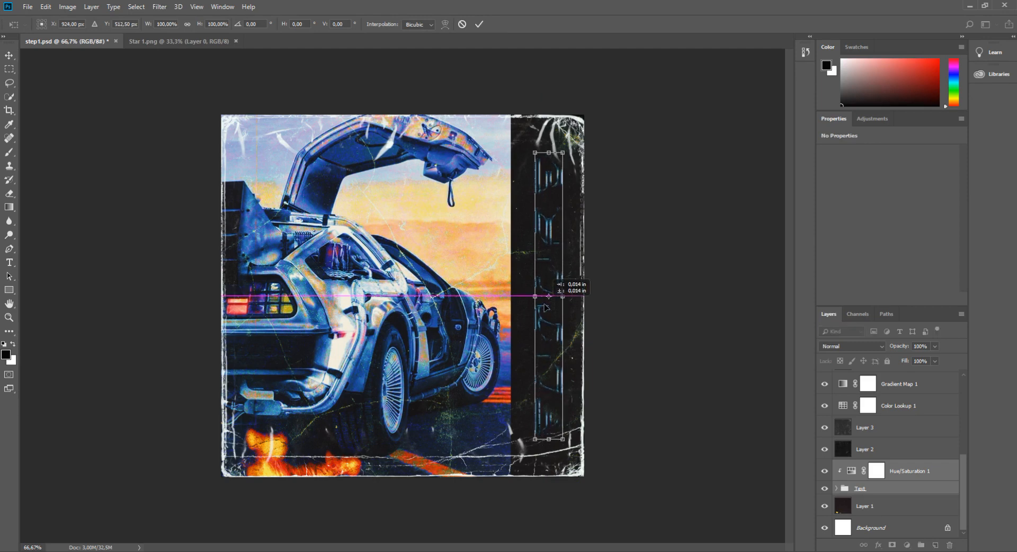
drag(546, 306, 546, 306)
key(Return)
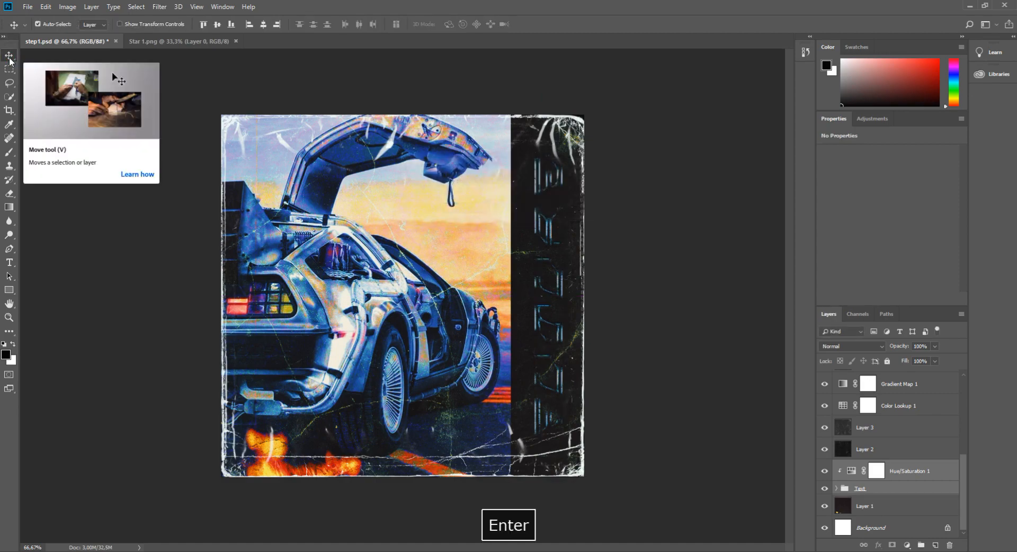
Copy the artwork from Star 1.png into step1.psd as a new layer directly above the Text group's Hue/Saturation layer
key(ctrl+plus)
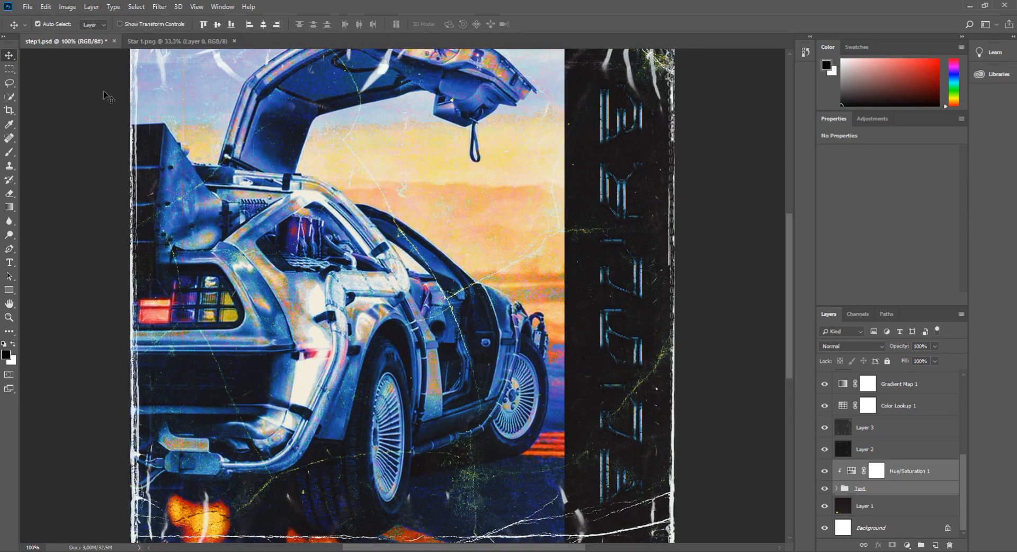
click(161, 45)
drag(450, 290, 403, 296)
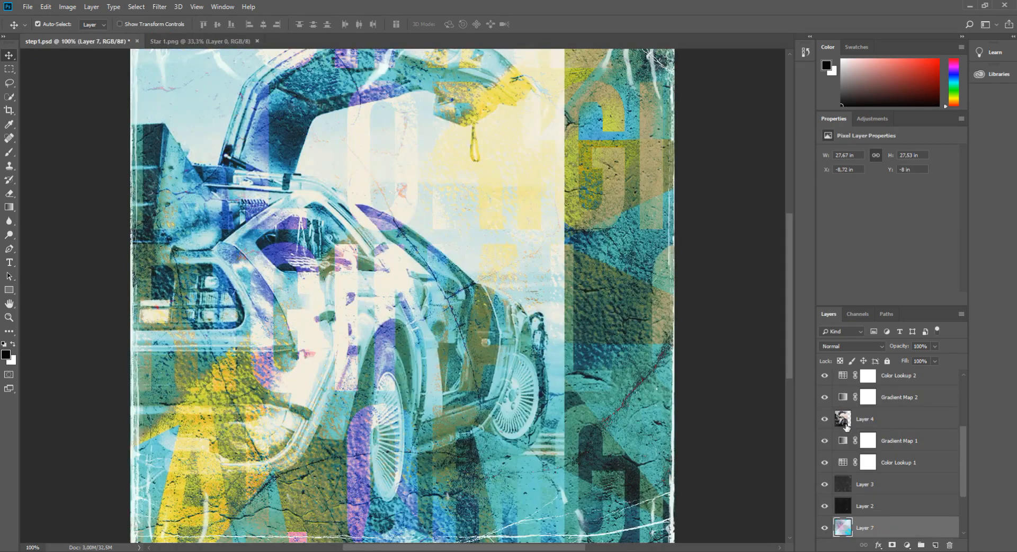
Scale the star sticker to about 5.6% and place it below the vertical text, centred at about X 924.5 px, Y 950 px
key(ctrl+minus)
key(ctrl+minus)
key(ctrl+t)
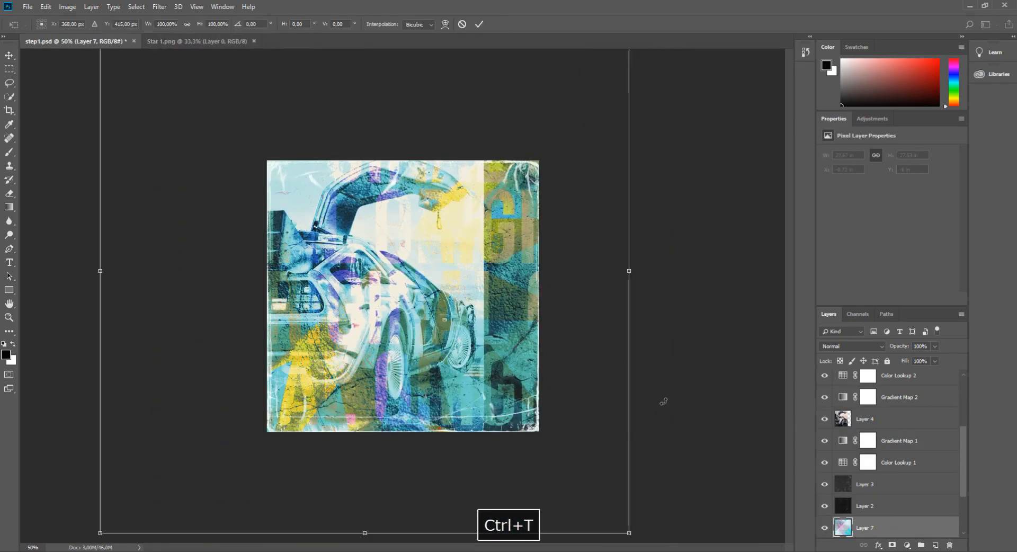
drag(632, 515, 280, 201)
drag(245, 158, 467, 383)
drag(320, 233, 481, 390)
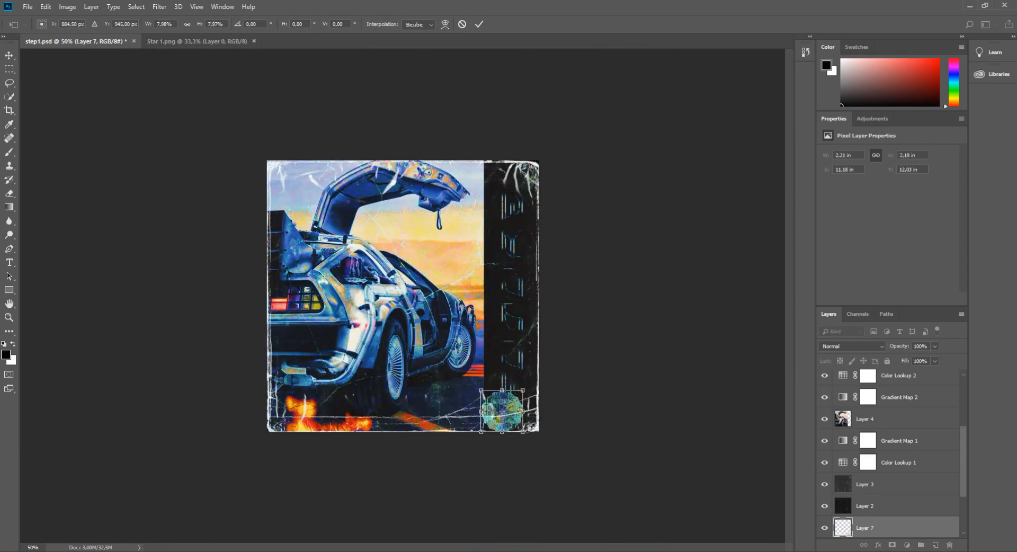
drag(523, 430, 520, 423)
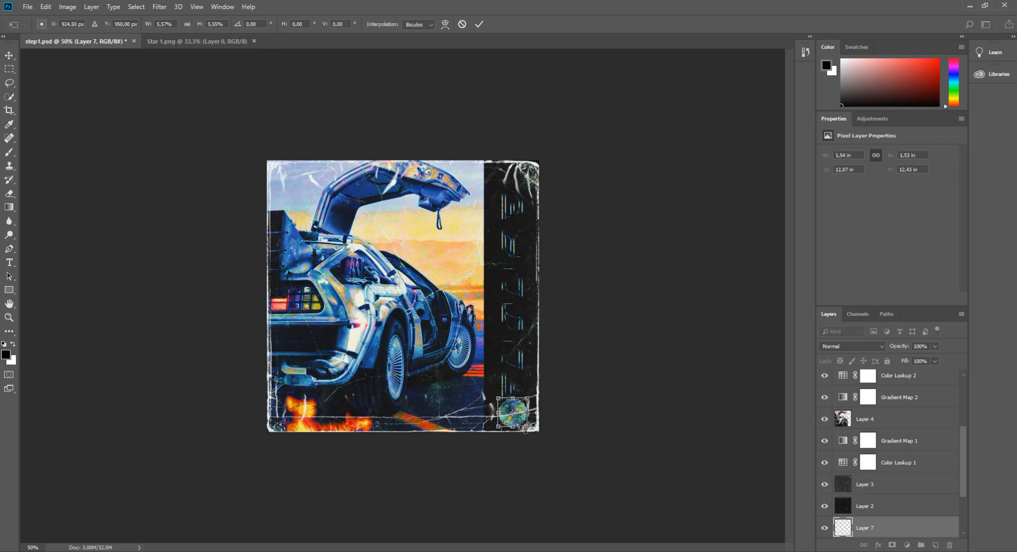
click(12, 55)
key(Return)
Examine the star sticker and the rest of the cover at 100% zoom, from its upper to its lower edge
key(ctrl+plus)
key(ctrl+plus)
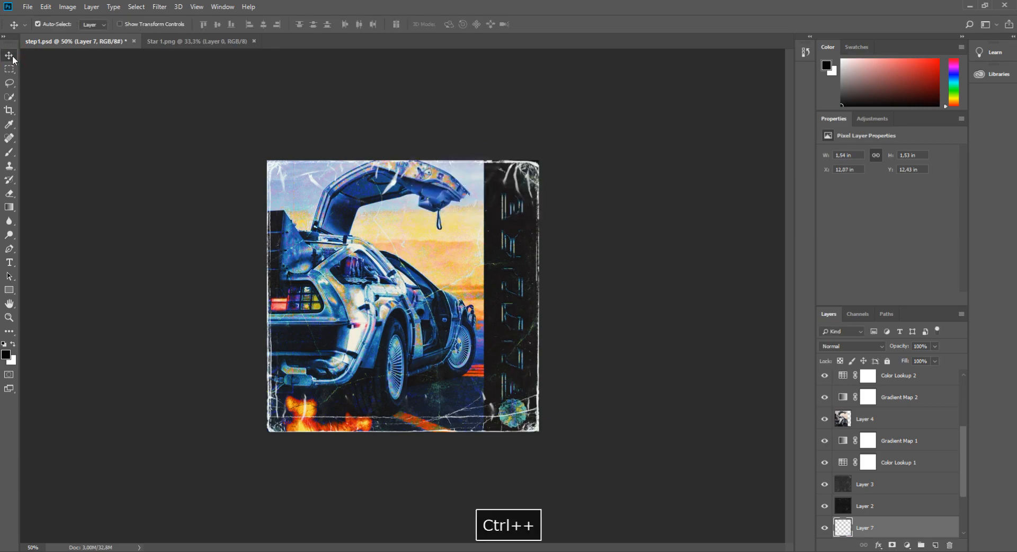
scroll(653, 362, down, 1)
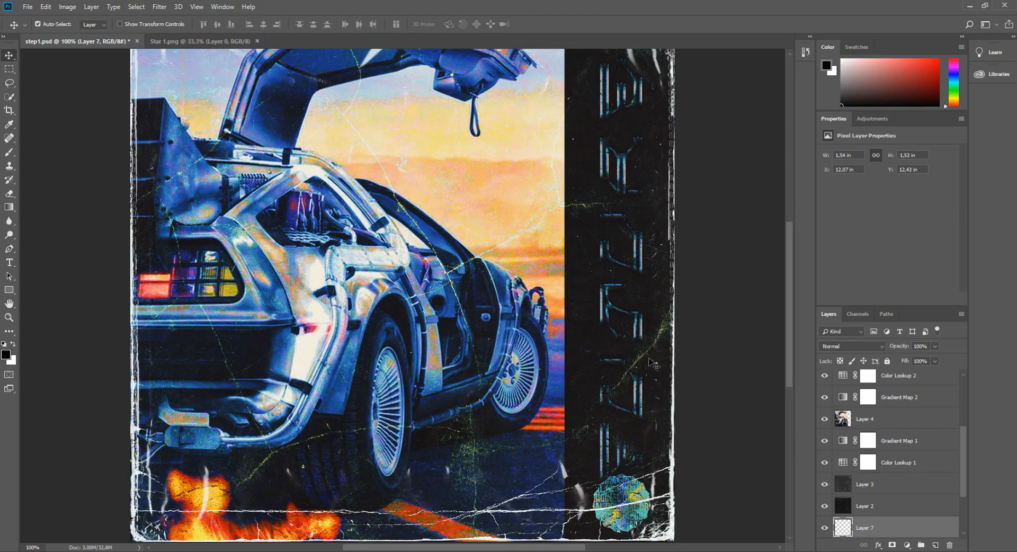
scroll(653, 362, up, 2)
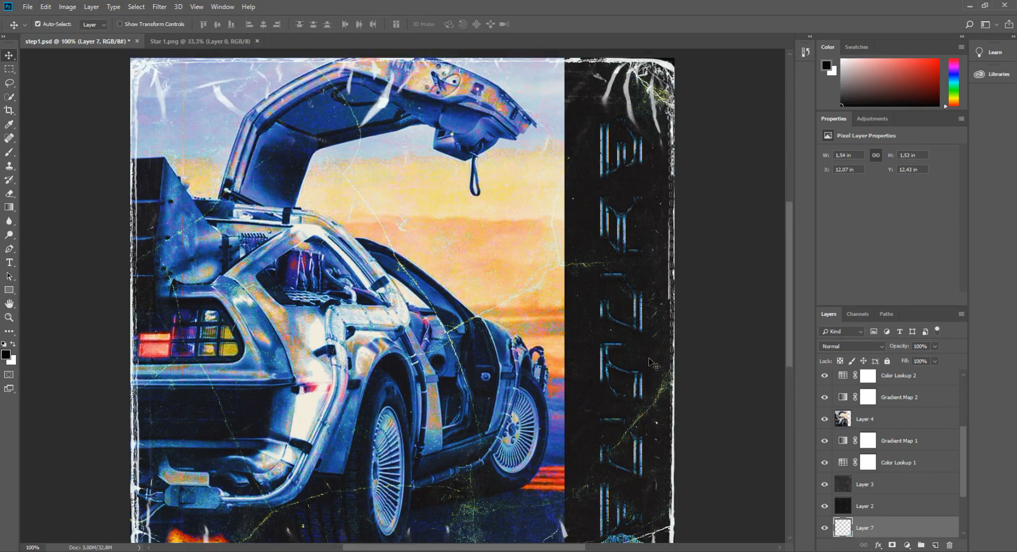
scroll(652, 362, down, 1)
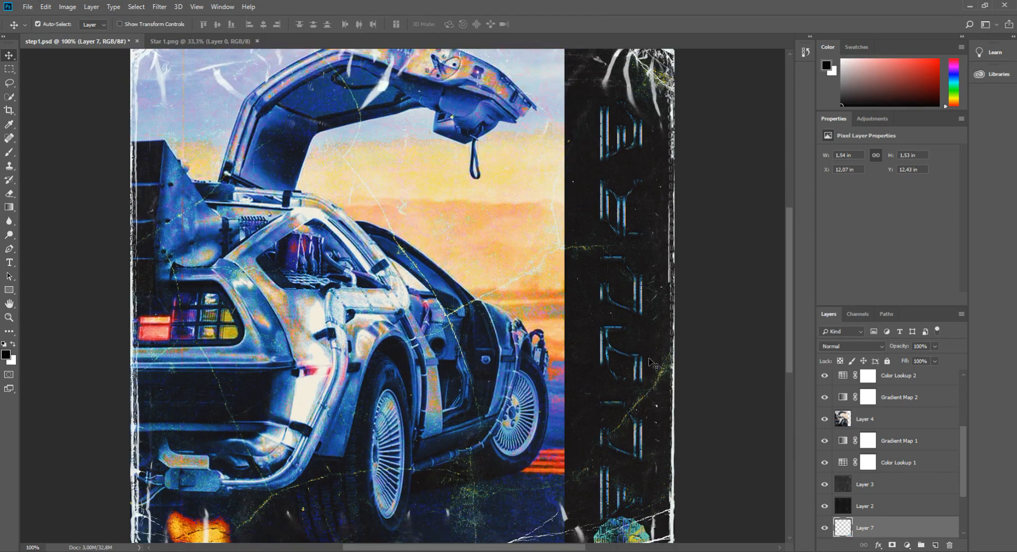
scroll(651, 362, down, 2)
scroll(653, 363, down, 2)
scroll(653, 362, up, 4)
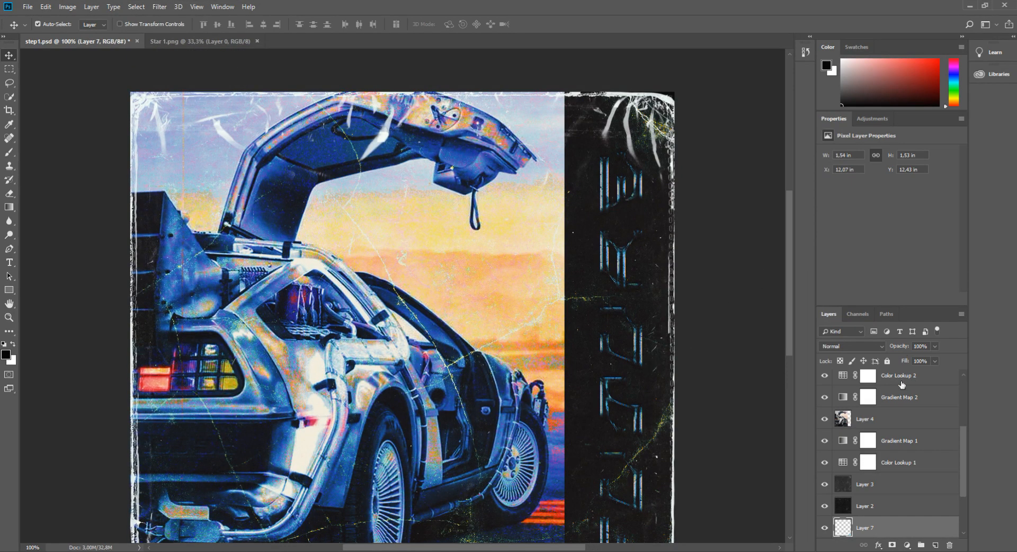
Add a Curves adjustment layer above Layer 6, the plastic overlay, and clip it to that layer
scroll(901, 381, up, 3)
click(883, 402)
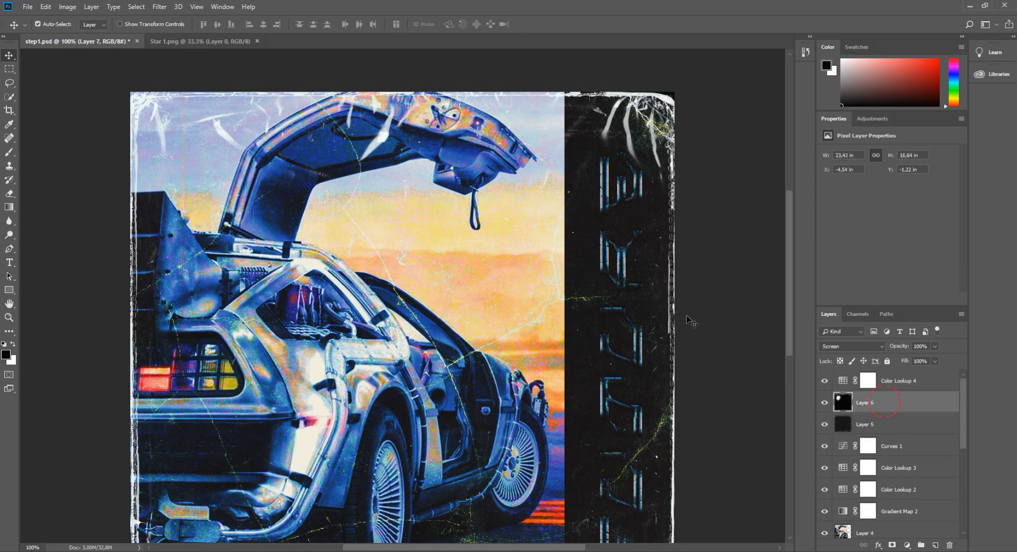
click(66, 7)
mouse_move(84, 34)
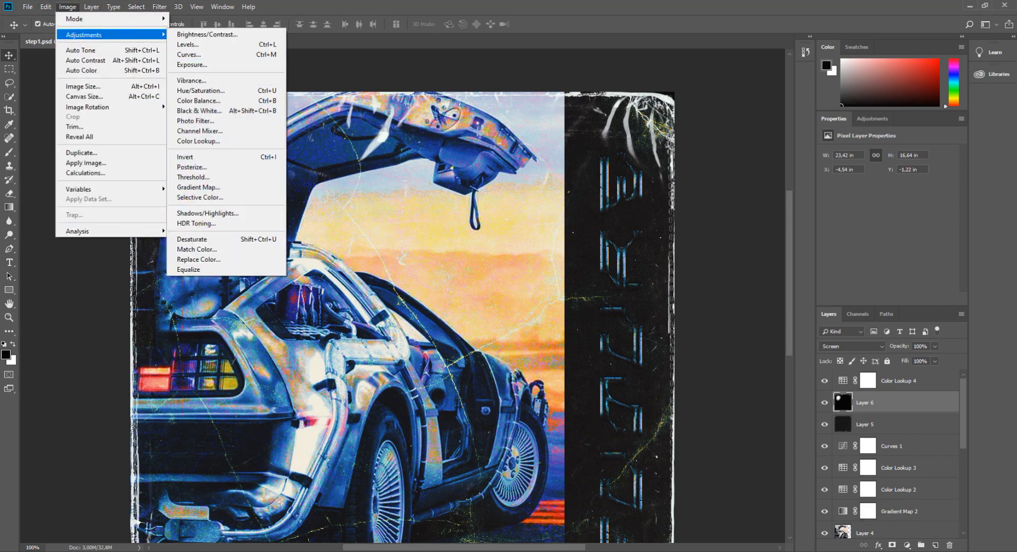
click(907, 545)
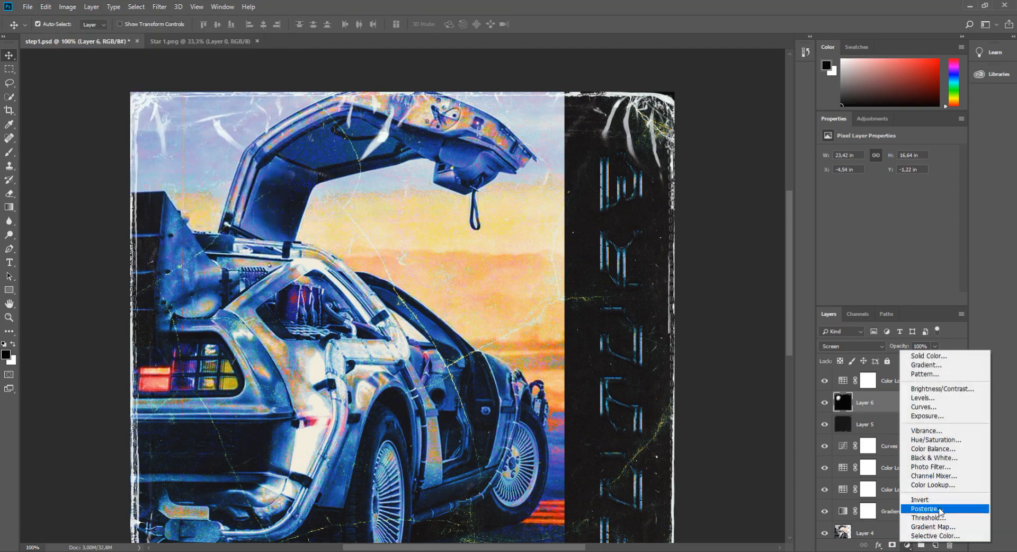
click(922, 407)
key(ctrl+alt+g)
Add a midtone point to the clipped Curves adjustment and lower it very slightly to tone down the plastic overlay
mouse_move(894, 233)
mouse_down()
mouse_move(903, 244)
mouse_move(892, 236)
mouse_up()
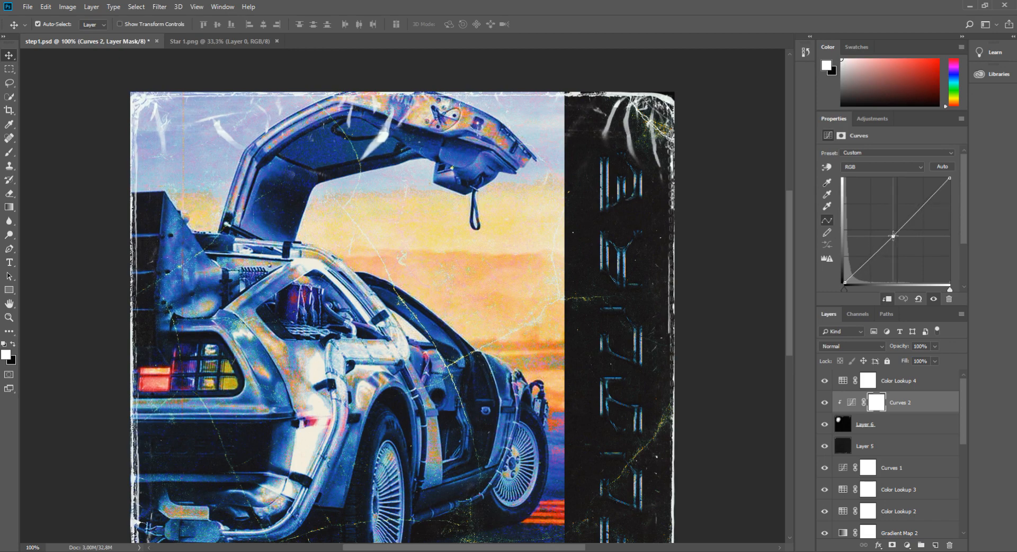
drag(893, 236, 893, 235)
key(ctrl+minus)
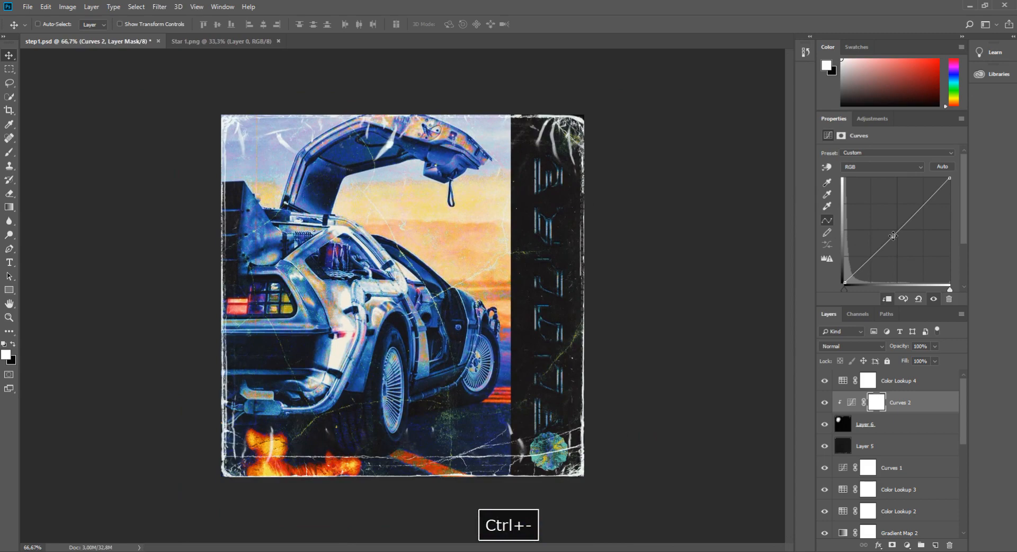
key(ctrl+plus)
drag(893, 234, 894, 235)
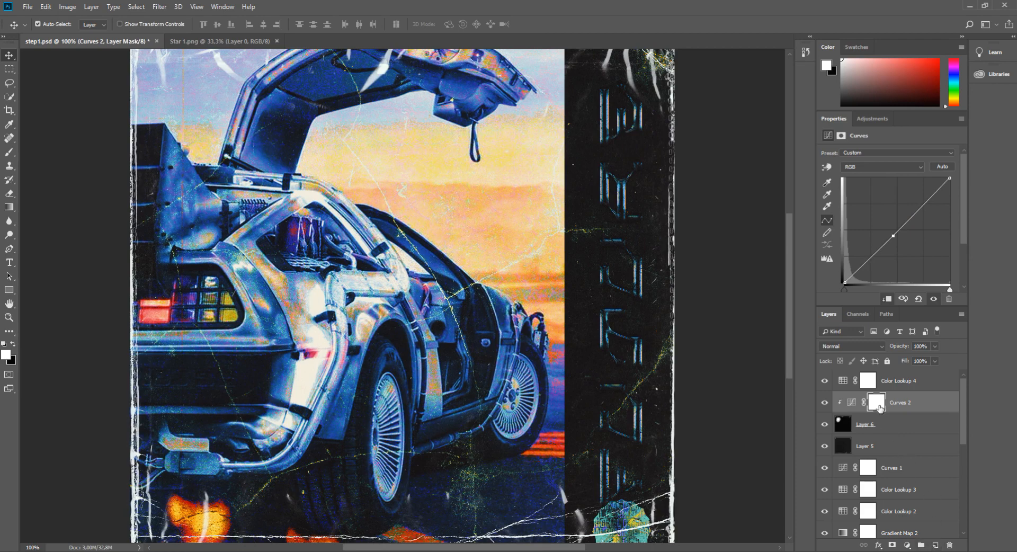
Examine the cover's overall colour and fine texture detail at several zoom levels
click(889, 385)
key(ctrl+minus)
key(ctrl+minus)
key(ctrl+minus)
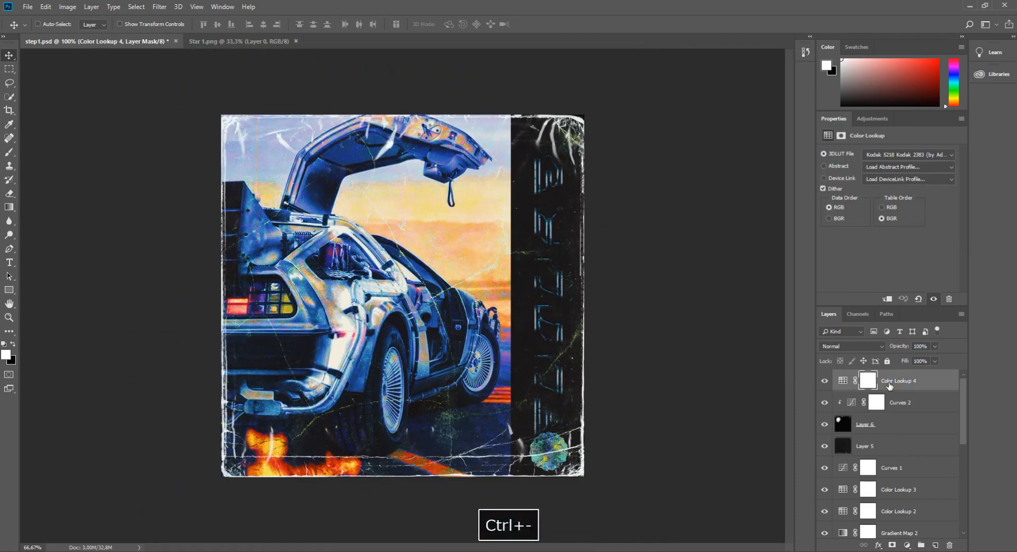
key(ctrl+plus)
key(ctrl+plus)
key(ctrl+plus)
key(ctrl+plus)
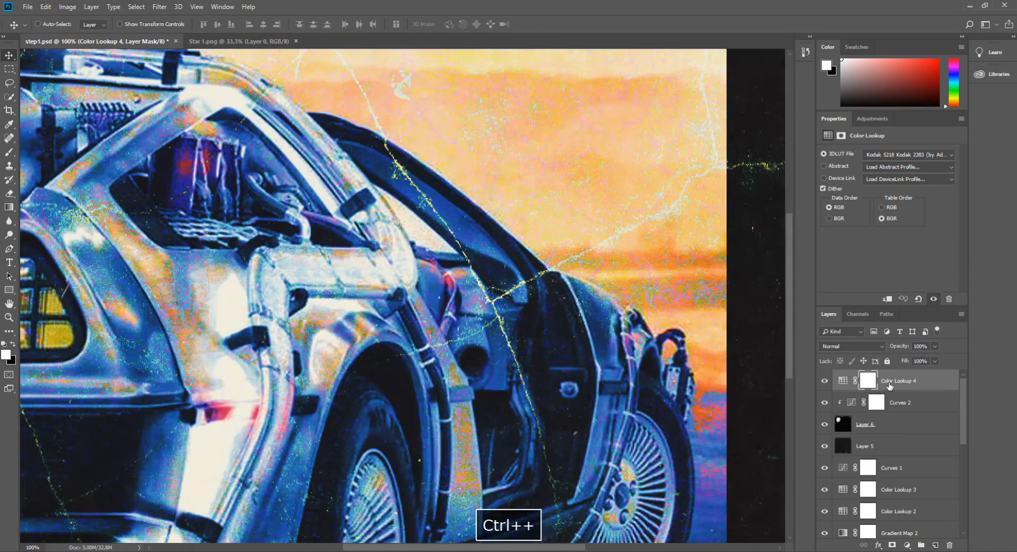
click(9, 304)
key(ctrl+minus)
key(ctrl+minus)
mouse_move(249, 227)
mouse_down()
mouse_move(264, 321)
mouse_move(217, 304)
mouse_move(204, 263)
mouse_move(238, 240)
mouse_move(218, 177)
mouse_move(253, 182)
mouse_move(262, 213)
mouse_up()
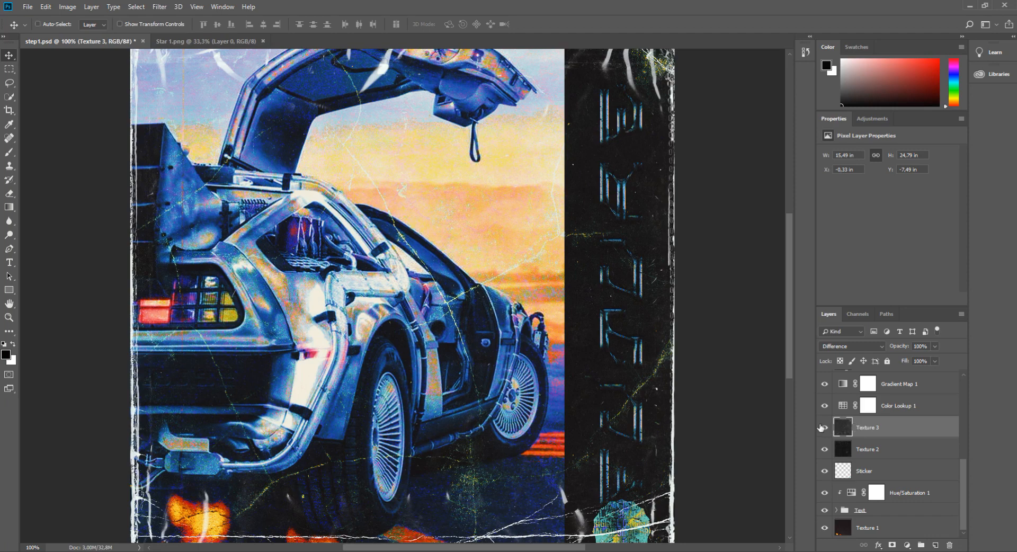
Try free-transforming Texture 3 with a -90° rotation and a 180° rotation, repositioning it over the cover each time
key(ctrl+t)
key(ctrl+minus)
drag(643, 233, 407, 158)
drag(479, 343, 477, 350)
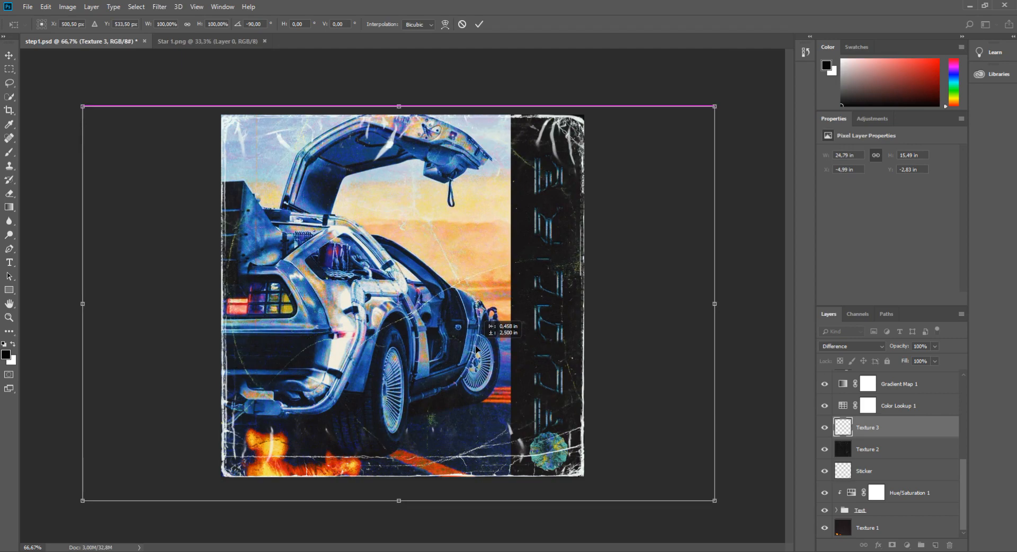
drag(587, 362, 564, 366)
drag(517, 68, 233, 201)
drag(410, 271, 447, 257)
key(ctrl+plus)
key(ctrl+minus)
drag(521, 338, 527, 282)
key(ctrl+alt+z)
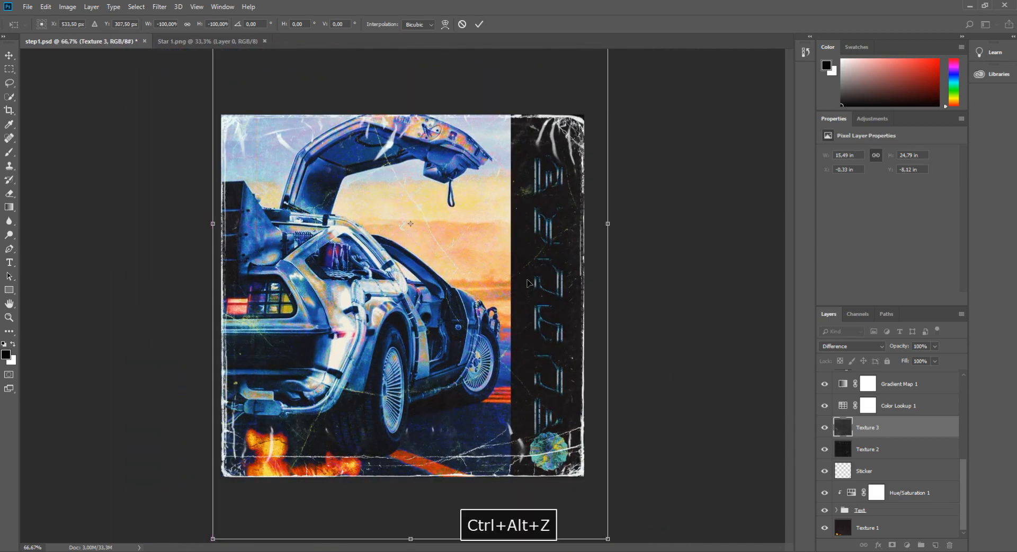
Rotate Texture 3 to 90°, centre it at about X 311.5 px, Y 471.5 px, and apply the transform
key(ctrl+minus)
drag(617, 274, 417, 180)
drag(556, 263, 503, 321)
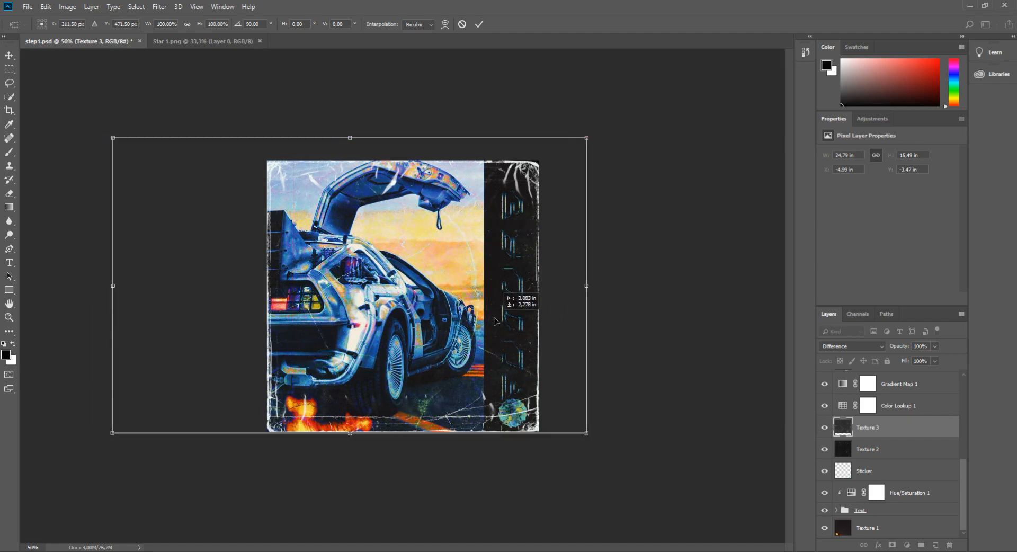
click(8, 57)
key(Return)
key(ctrl+plus)
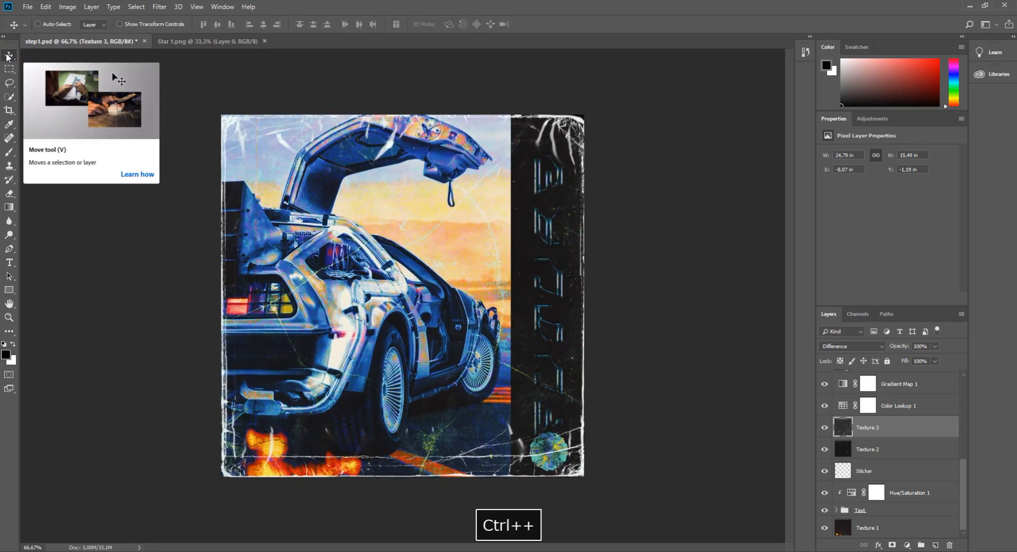
key(ctrl+Return)
key(ctrl+plus)
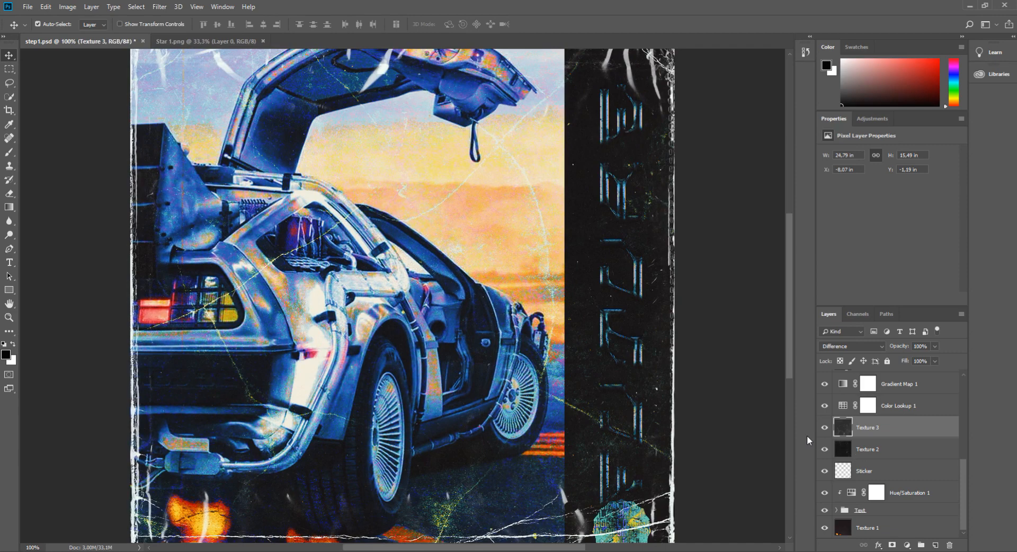
Compare the cover with and without Texture 3's rotation by undoing and redoing the transform
key(ctrl+alt+z)
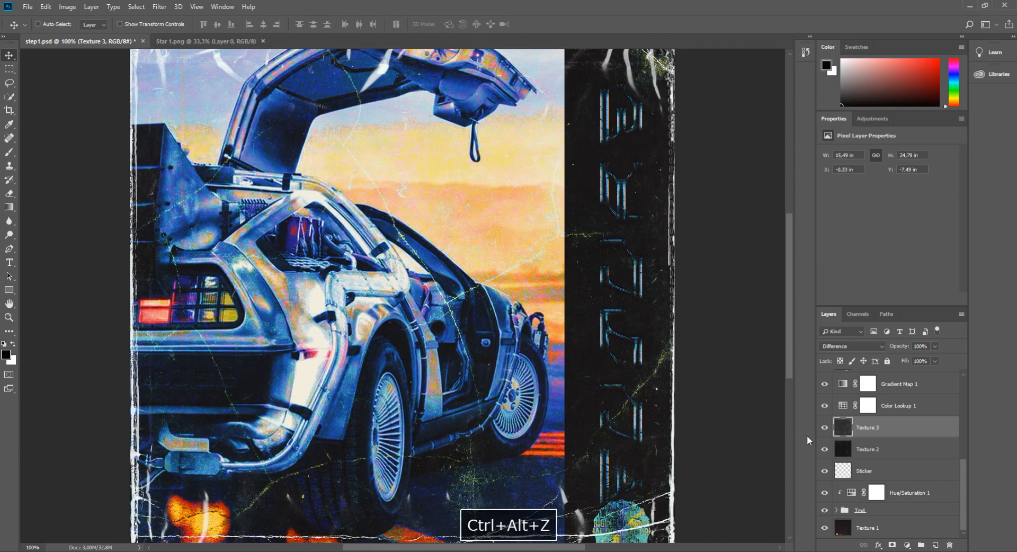
key(ctrl+shift+z)
key(ctrl+alt+z)
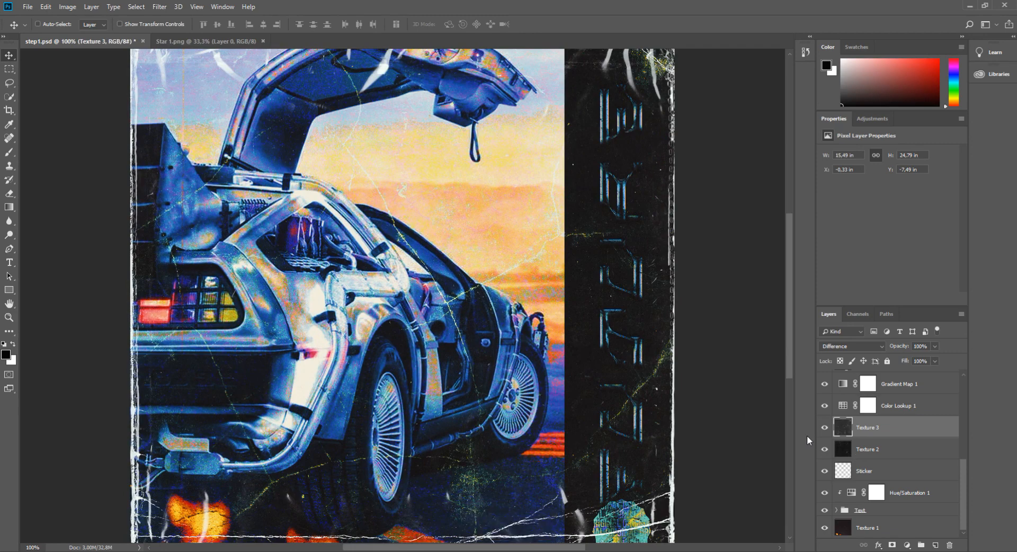
key(ctrl+shift+z)
key(ctrl+minus)
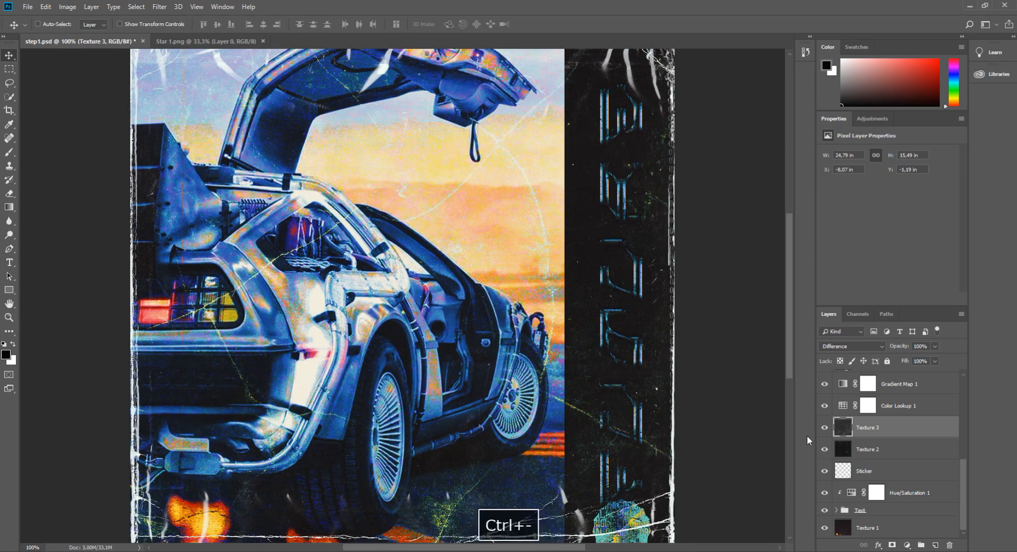
key(ctrl+plus)
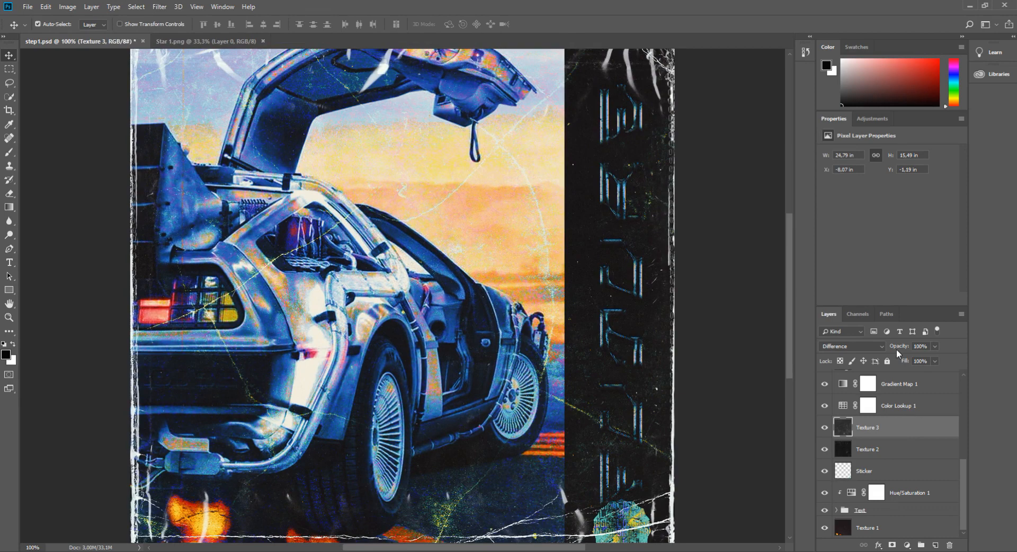
Free-transform Texture 3 to about 95% scale and shift its centre to about X 677.5 px, Y 519.5 px
key(ctrl+minus)
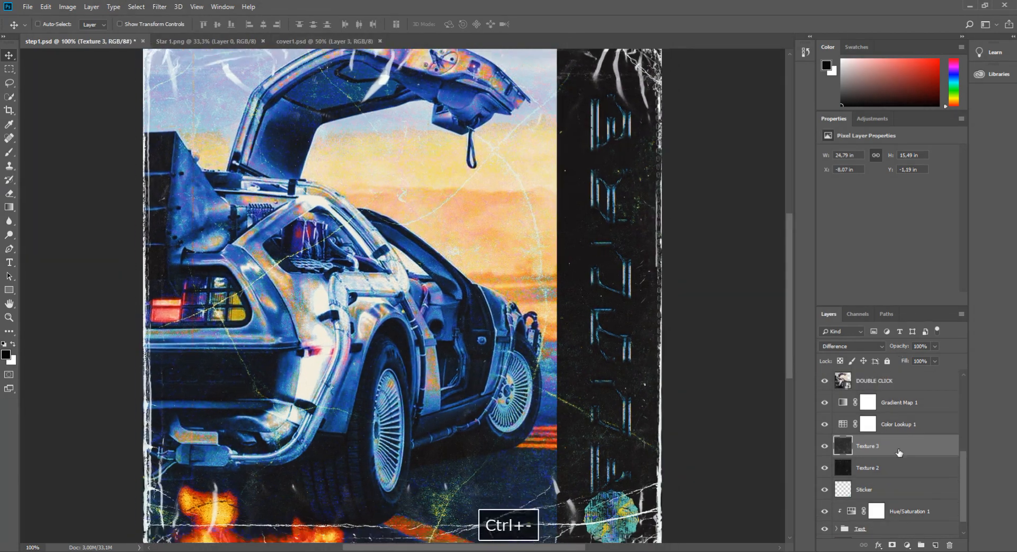
key(ctrl+t)
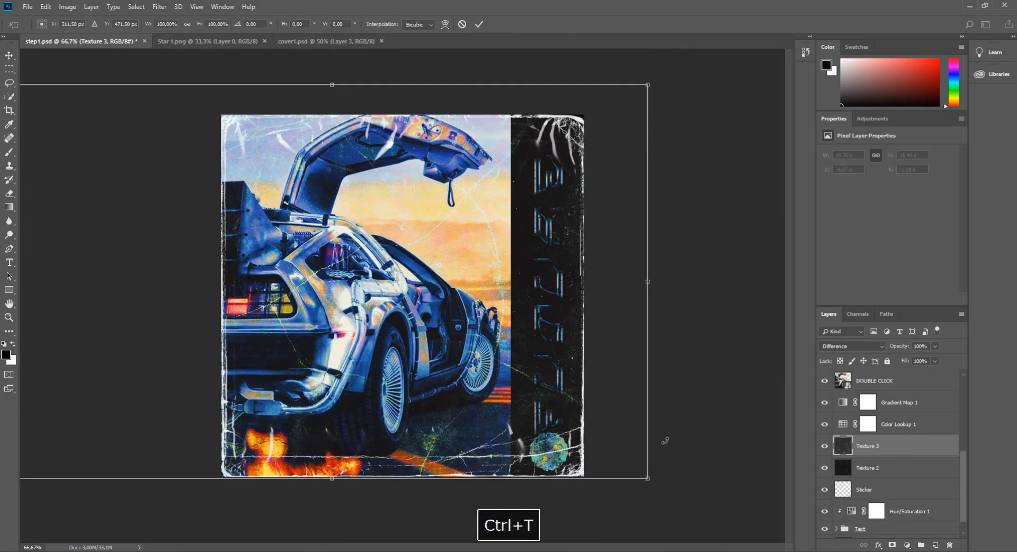
drag(477, 404, 567, 404)
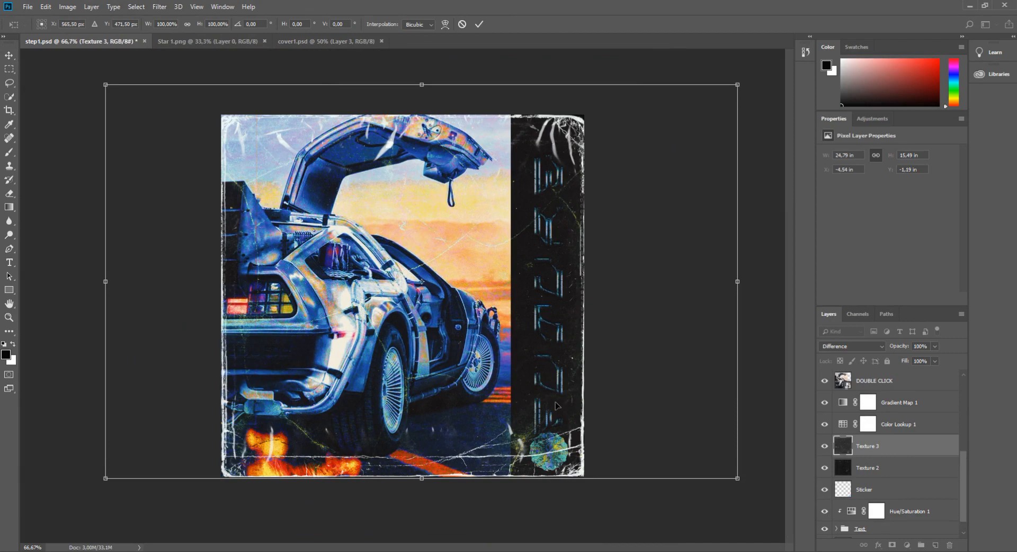
drag(104, 85, 128, 115)
drag(369, 260, 370, 266)
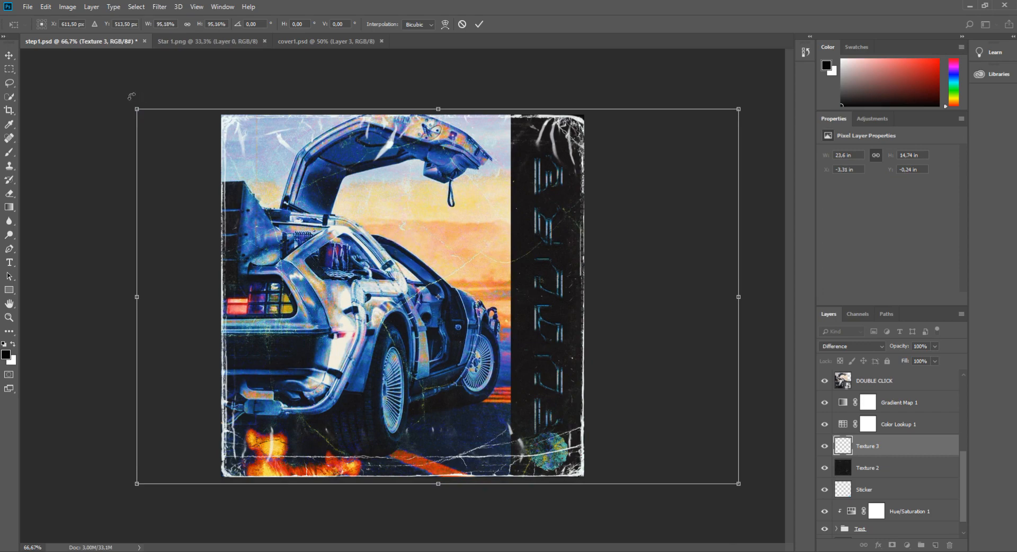
drag(212, 170, 234, 170)
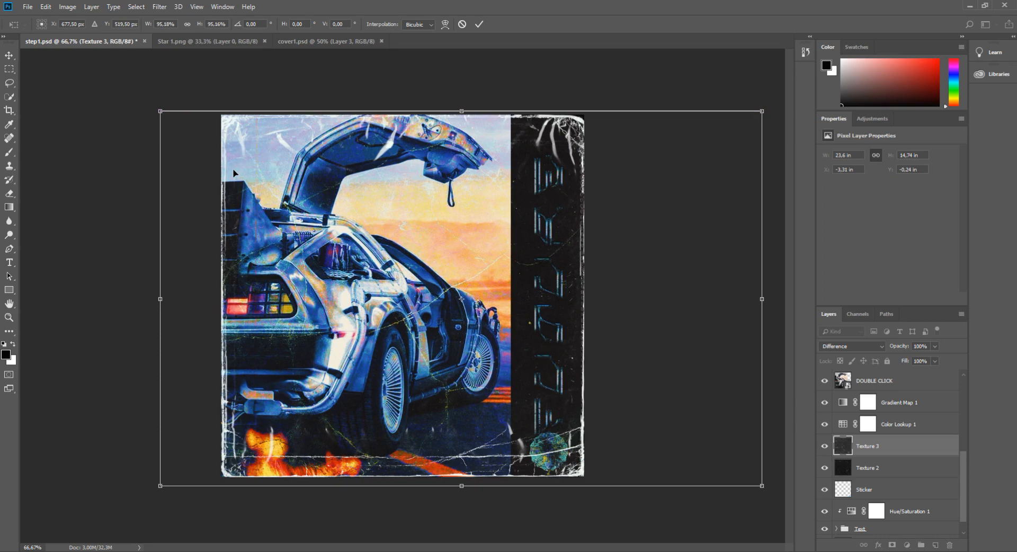
Refine Texture 3 to about 23.47 × 14.74 in at X -2.26 in, Y -0.15 in, and apply the transform
drag(161, 113, 169, 114)
drag(291, 217, 293, 214)
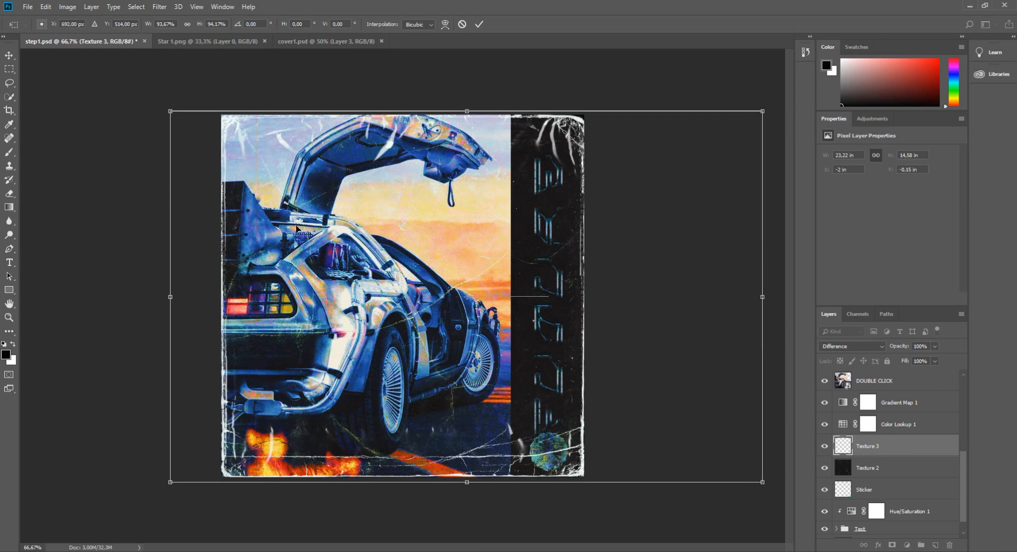
drag(170, 111, 164, 106)
drag(246, 167, 246, 171)
click(7, 59)
key(Return)
key(ctrl+plus)
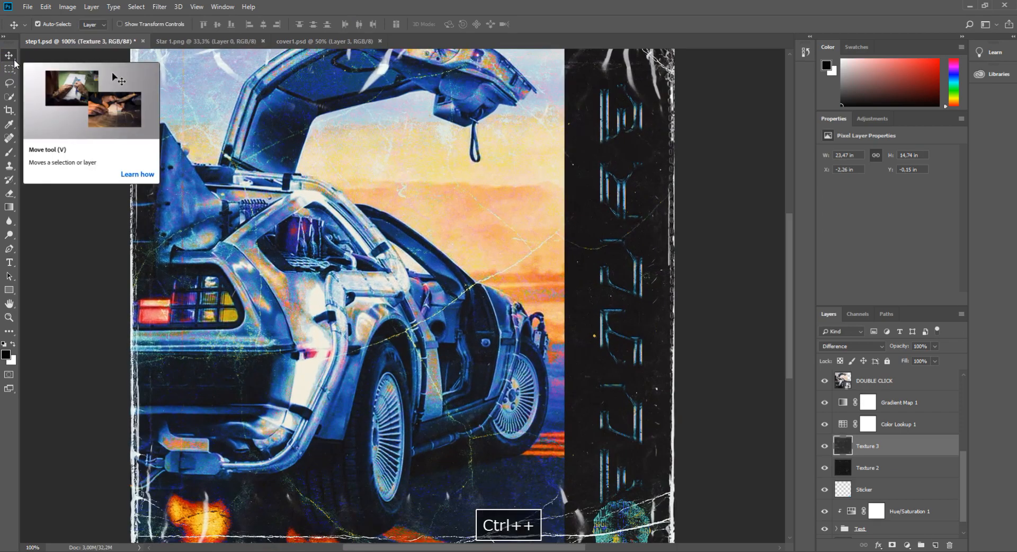
Reshape the Curves 1 adjustment by moving its existing point down toward the shadows, then review the whole cover
scroll(918, 455, up, 2)
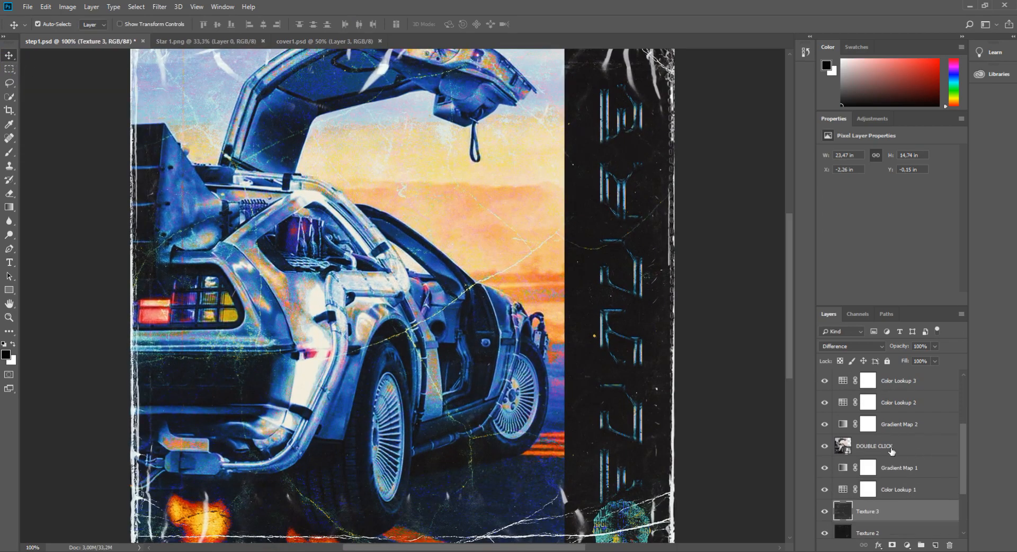
scroll(916, 454, up, 3)
click(907, 467)
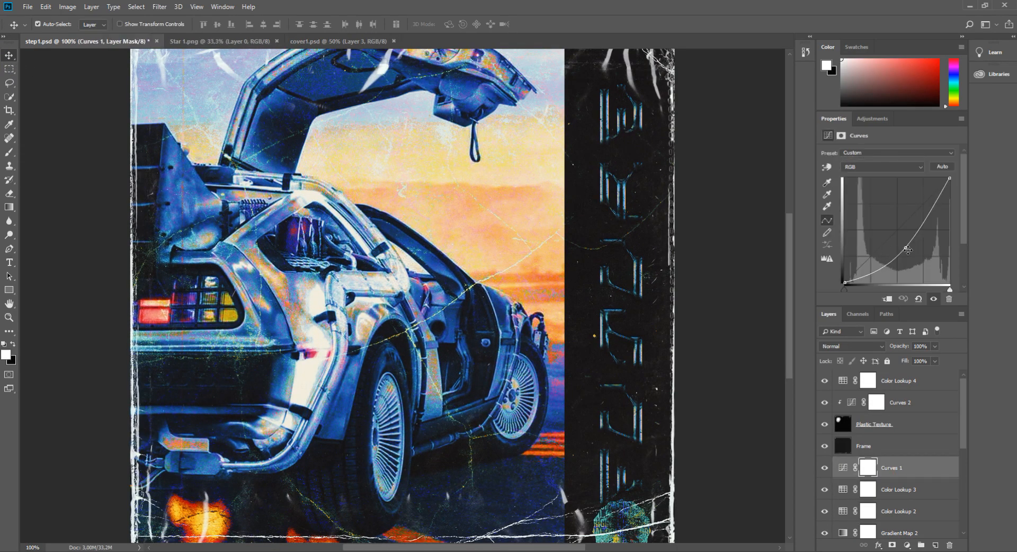
drag(907, 249, 891, 267)
key(ctrl+minus)
key(ctrl+minus)
key(ctrl+minus)
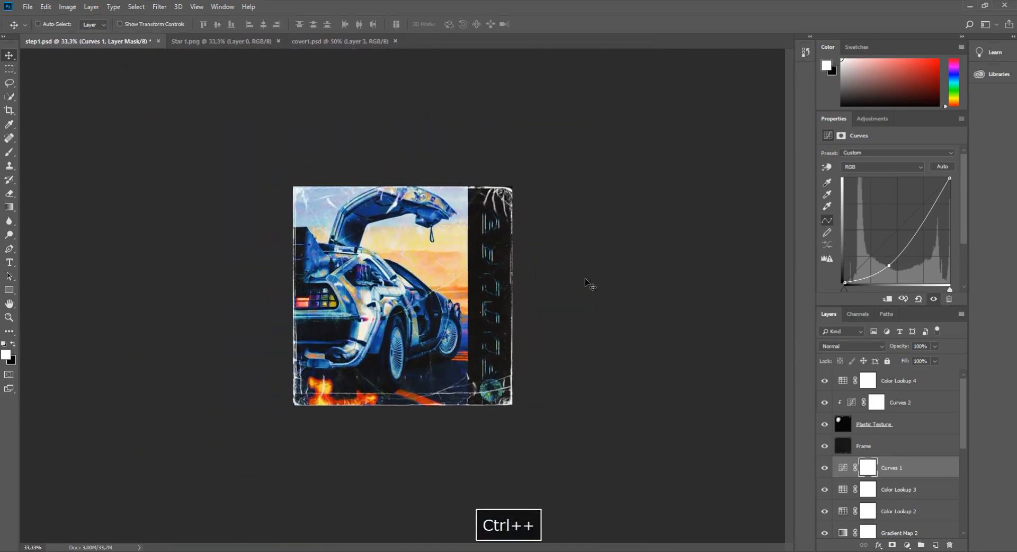
key(ctrl+plus)
key(ctrl+minus)
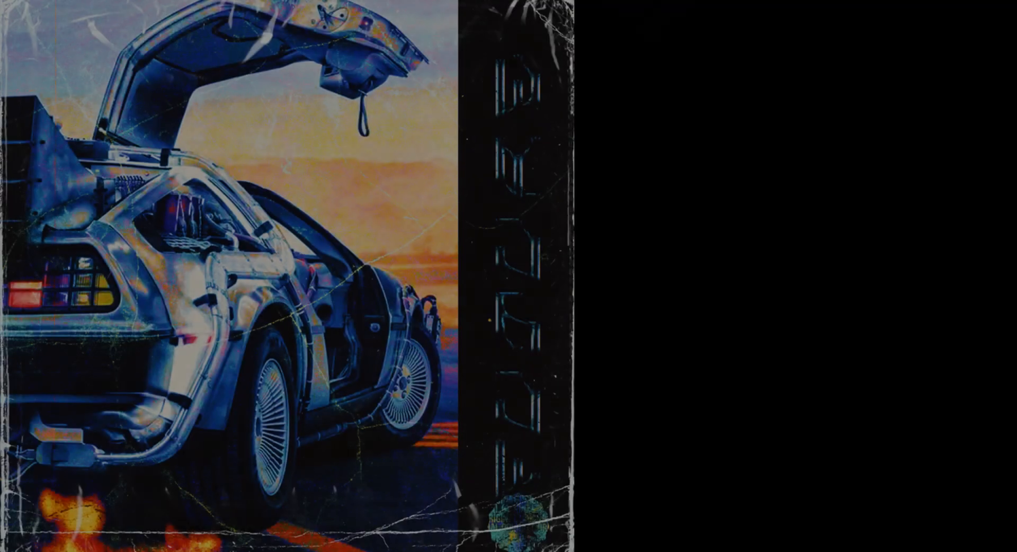